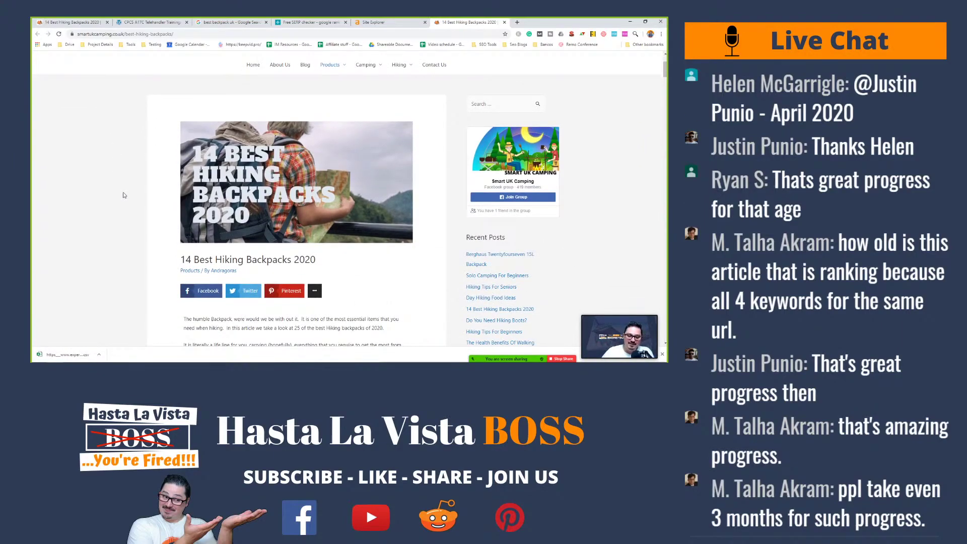
Collapse the Quick List in the hiking backpacks article and go back to the page's header
scroll(124, 195, "down", 5)
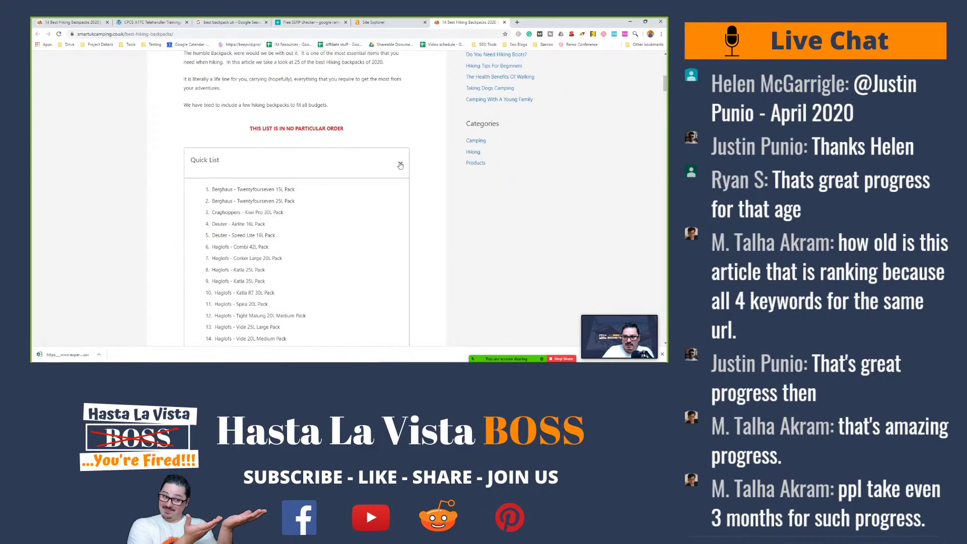
left_click(400, 165)
scroll(185, 235, "down", 1)
scroll(184, 235, "up", 6)
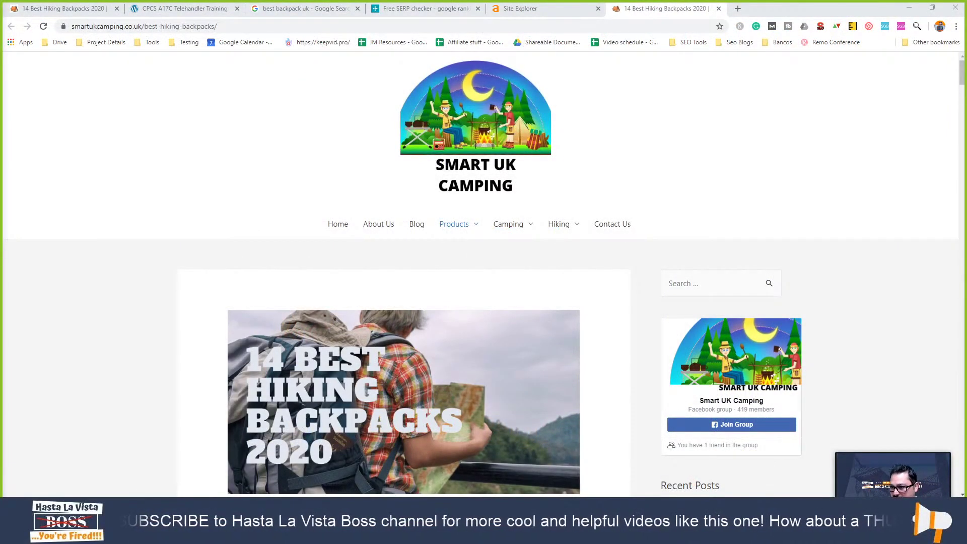
Move the floating video thumbnail up beside the site logo, clear of the article's sidebar
left_click_drag(917, 447, 918, 59)
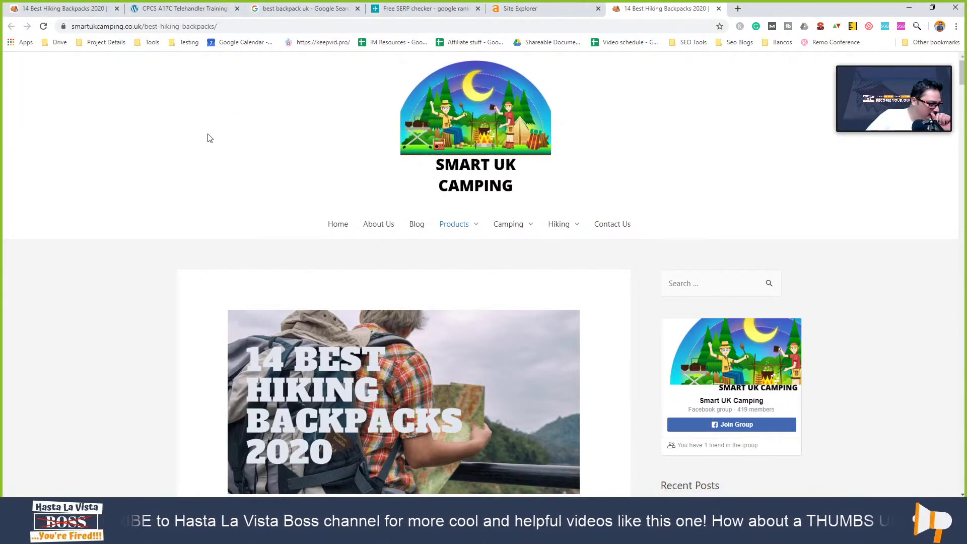
scroll(304, 170, "down", 2)
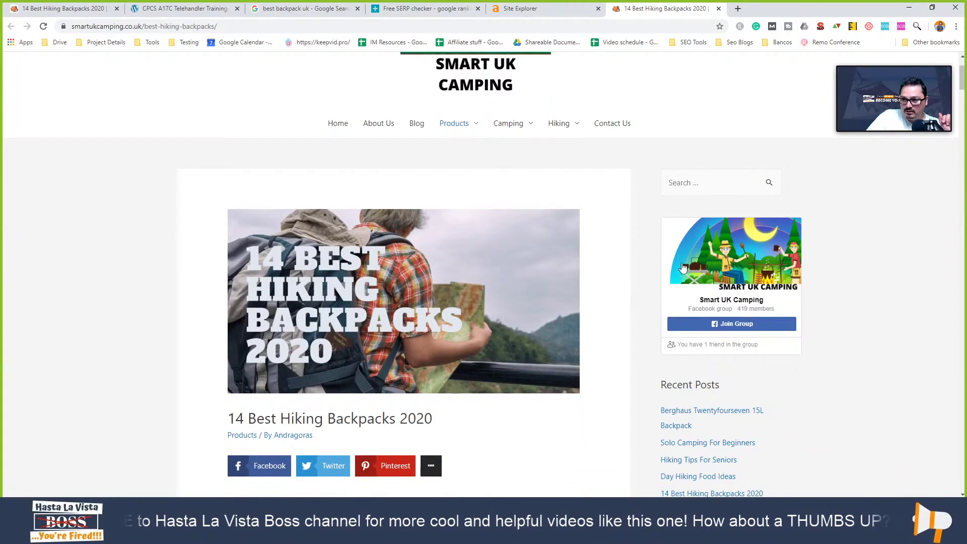
scroll(740, 209, "up", 2)
Inspect the site header and delete the div.site-branding element containing the logo from the displayed page
right_click(230, 148)
left_click(297, 320)
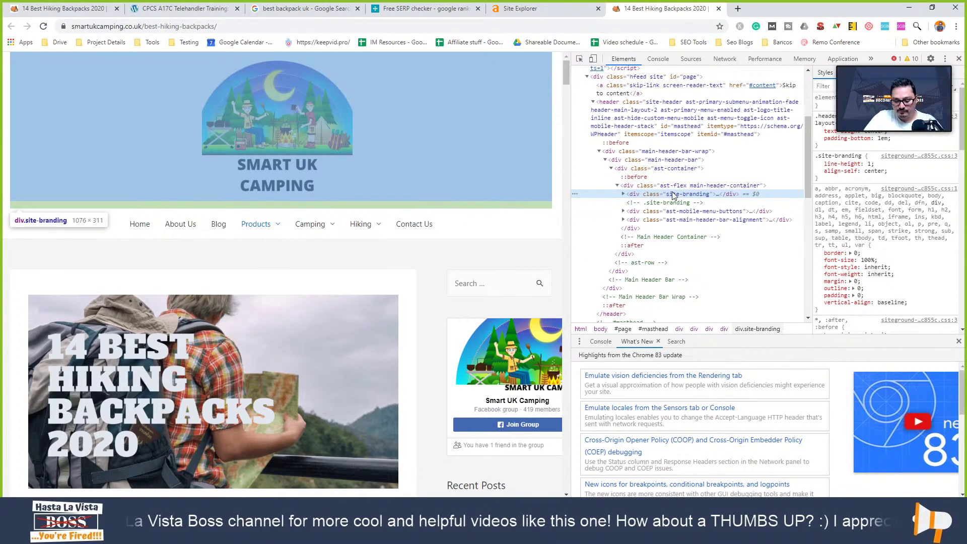
key("Delete")
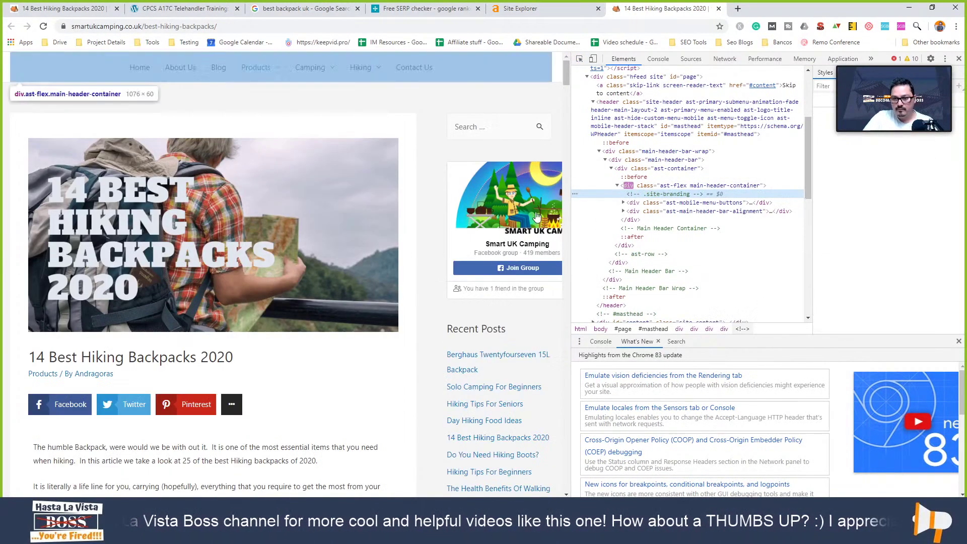
Pick the div.sidebar-main element, delete it from the displayed page, and close the developer tools
left_click(579, 60)
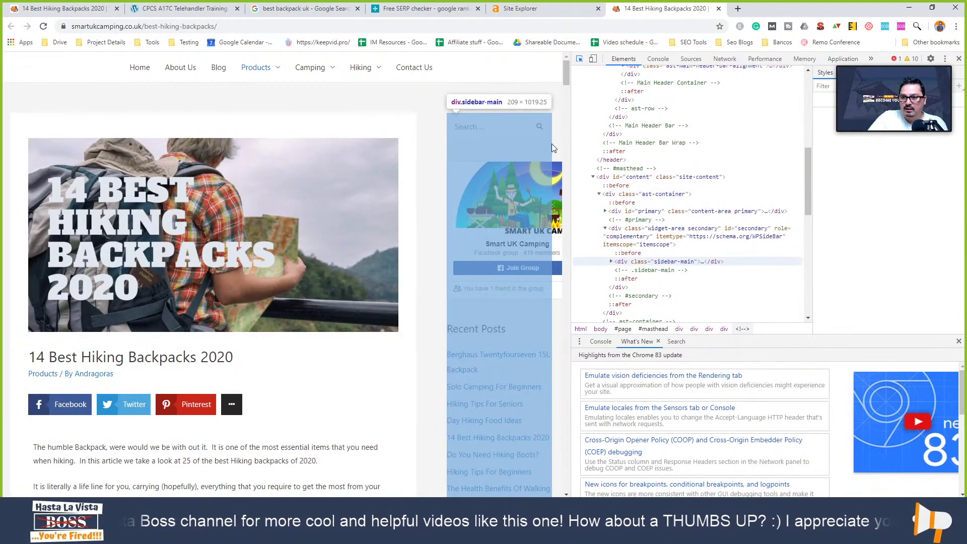
left_click(551, 143)
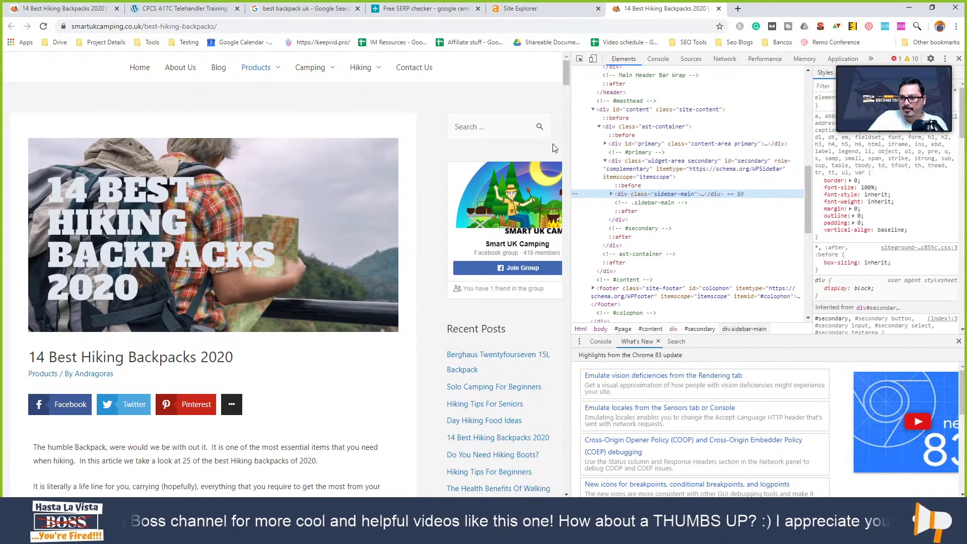
key("Delete")
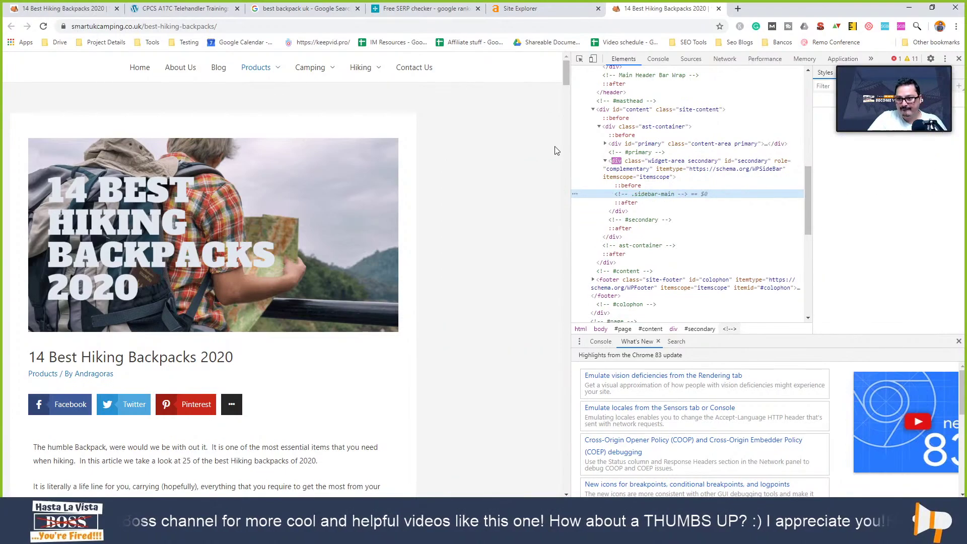
left_click(957, 59)
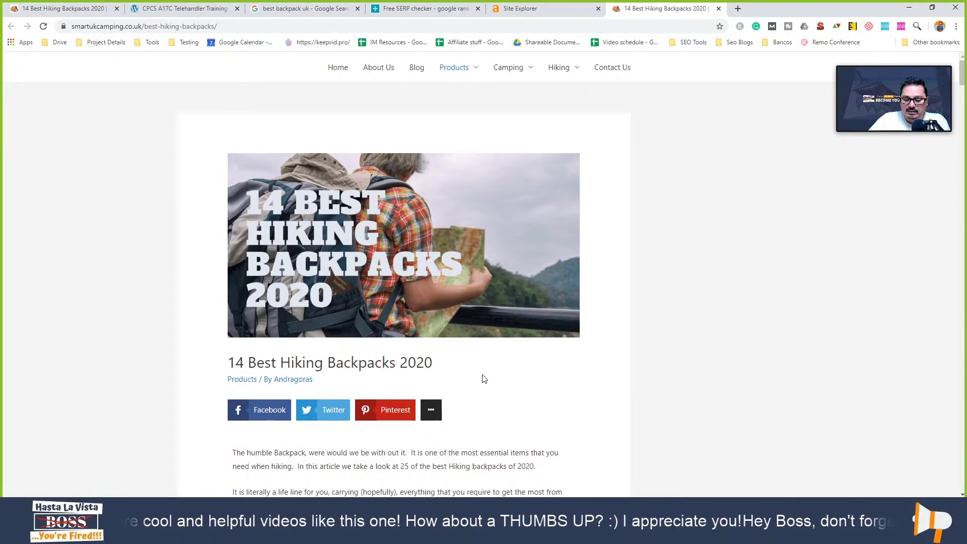
Highlight the full article title "14 Best Hiking Backpacks 2020" below the featured image
left_click_drag(434, 364, 314, 364)
left_click(230, 359)
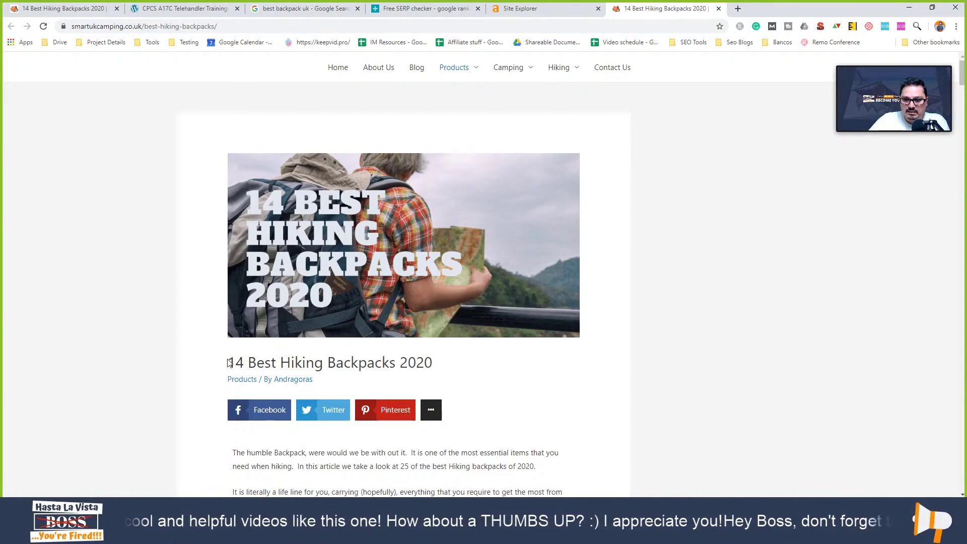
left_click_drag(230, 359, 436, 368)
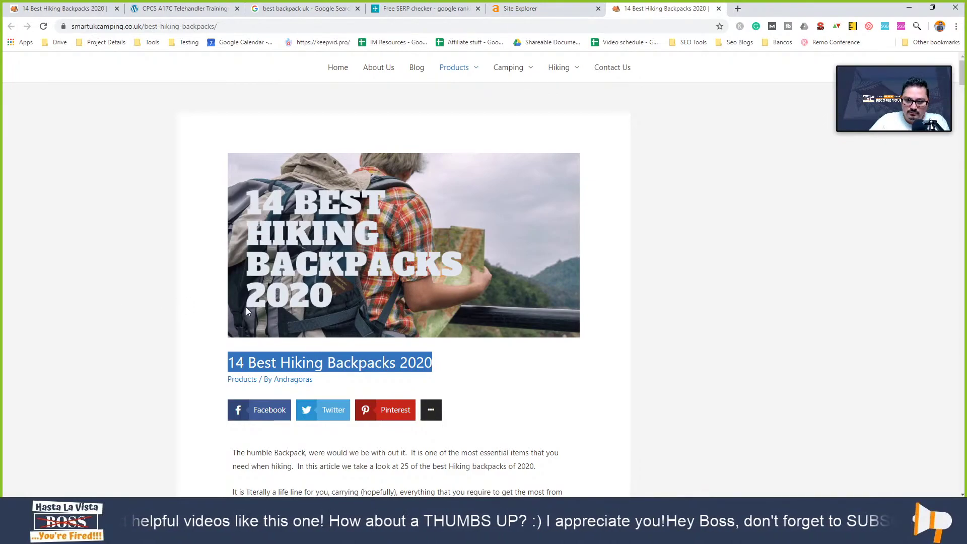
Inspect the article's H1 entry-title element and open its heading text for editing
right_click(457, 365)
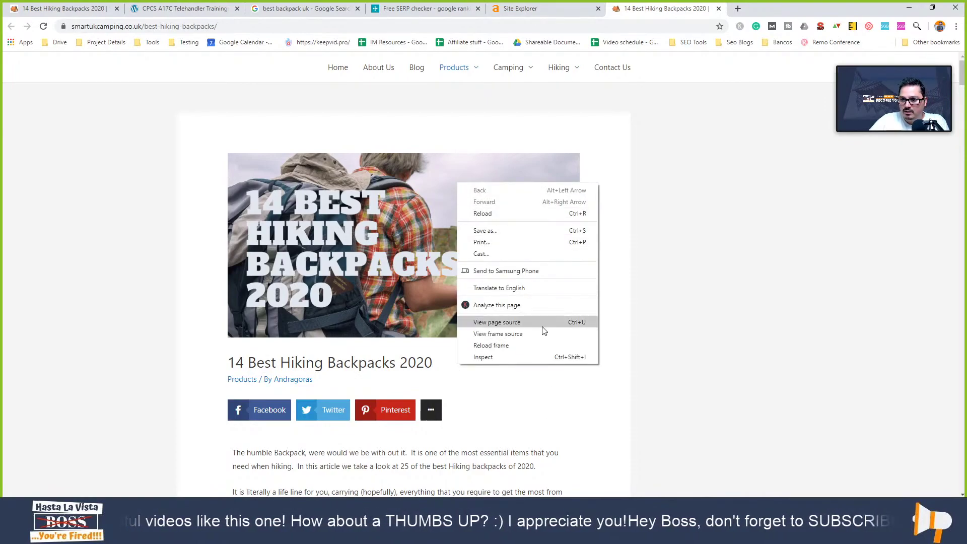
left_click(525, 358)
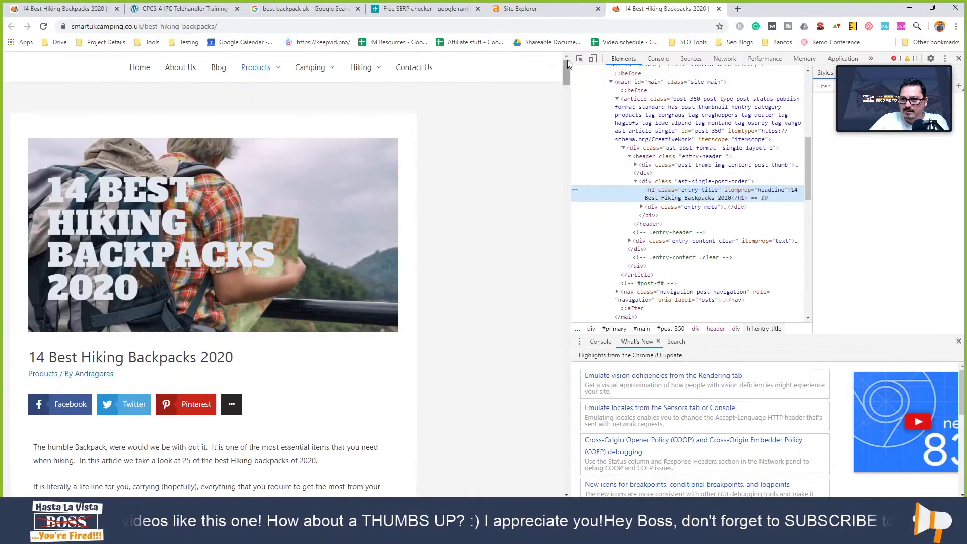
left_click(579, 59)
left_click(206, 355)
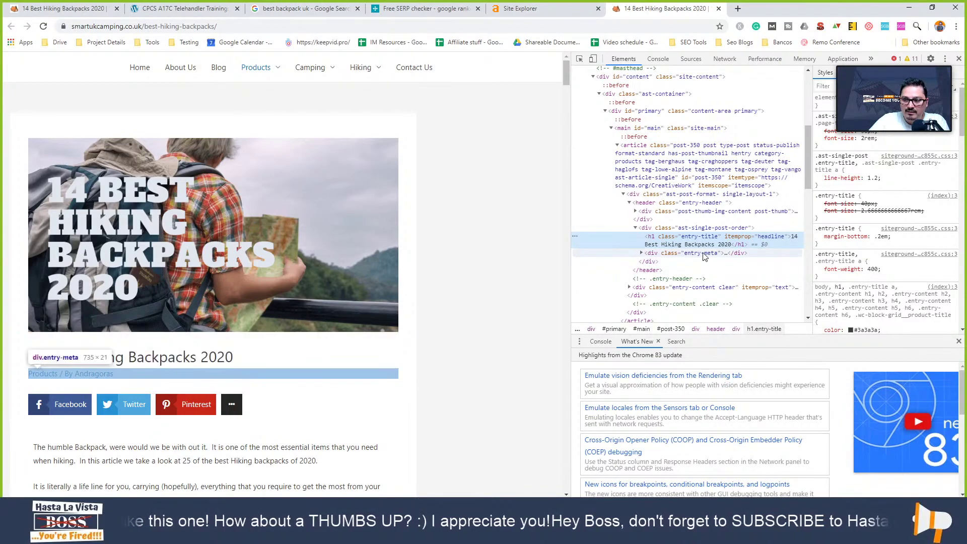
double_click(711, 245)
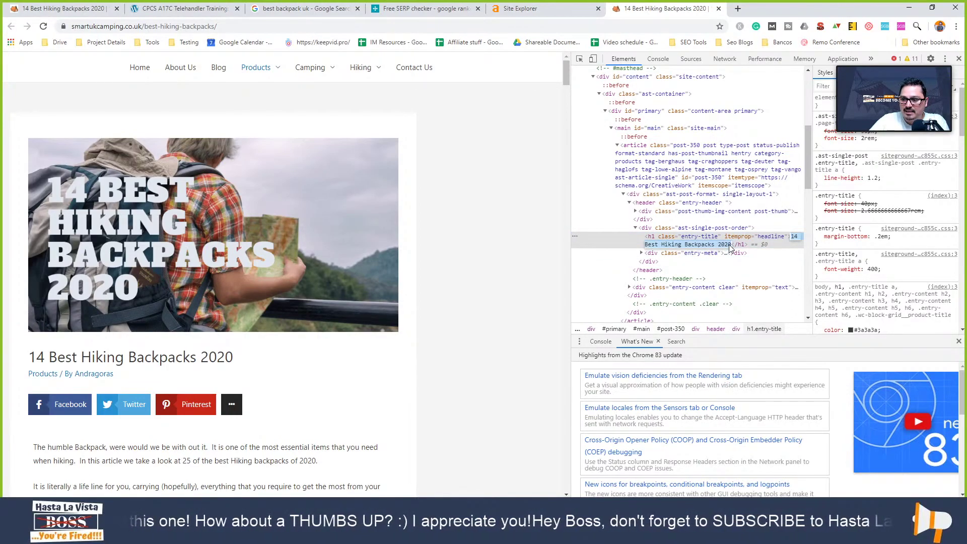
left_click(730, 246)
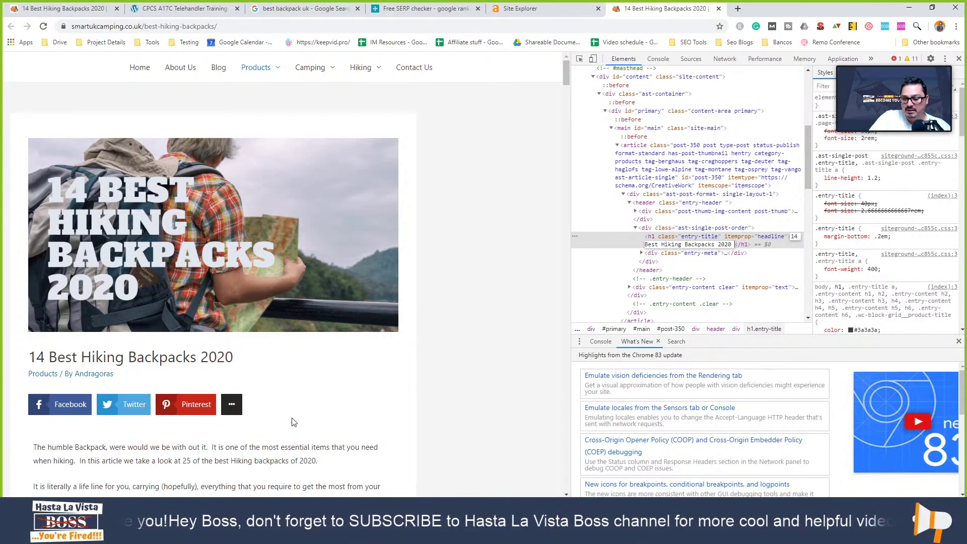
Leave the heading text edit and close the developer tools
scroll(292, 433, "down", 3)
scroll(292, 432, "up", 3)
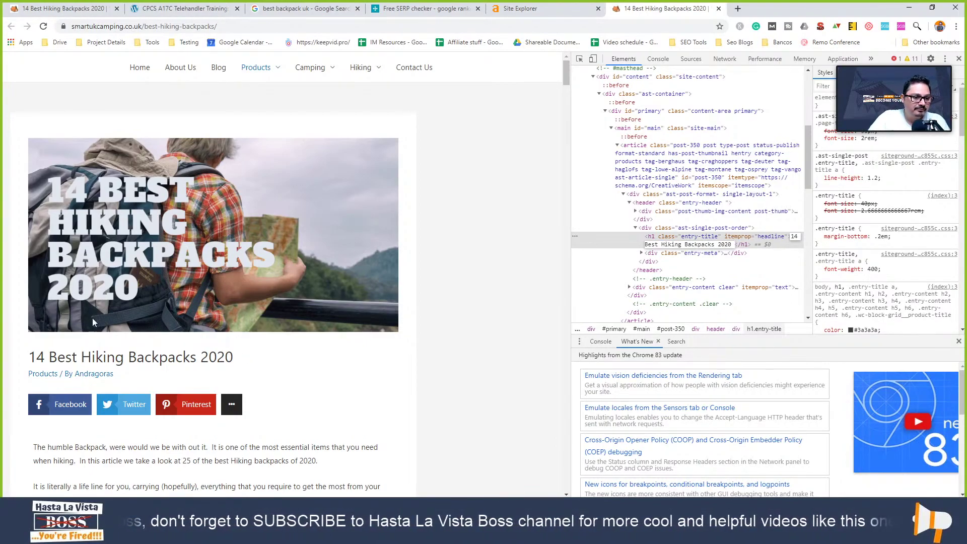
left_click(383, 421)
scroll(377, 422, "down", 3)
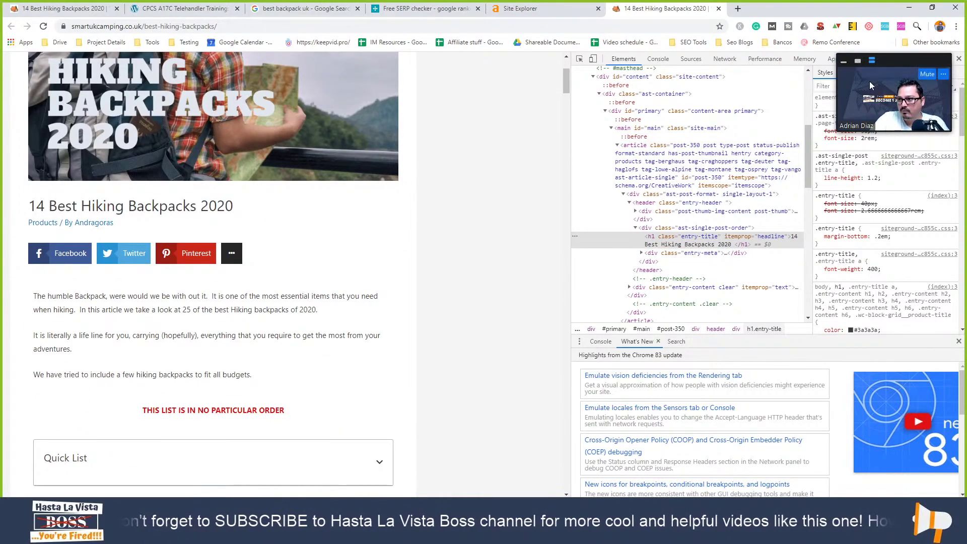
left_click(958, 59)
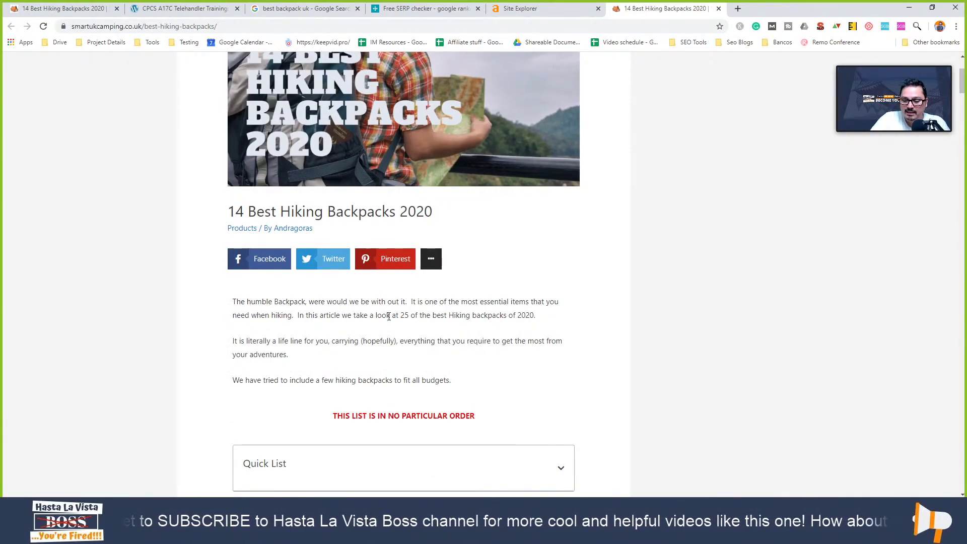
Highlight the three introductory paragraphs, from "The humble Backpack" to "fit all budgets", for review
scroll(360, 333, "down", 2)
left_click_drag(233, 201, 371, 262)
mouse_move(466, 279)
left_mouse_down()
mouse_move(335, 263)
mouse_move(254, 205)
mouse_move(230, 201)
mouse_move(464, 290)
left_mouse_up()
left_click(226, 202)
left_click(464, 290)
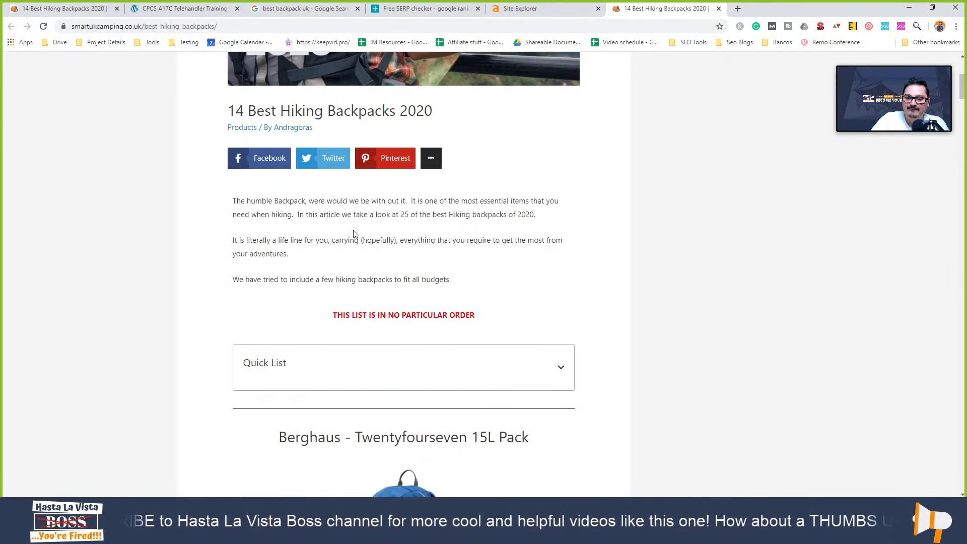
left_click_drag(231, 201, 470, 282)
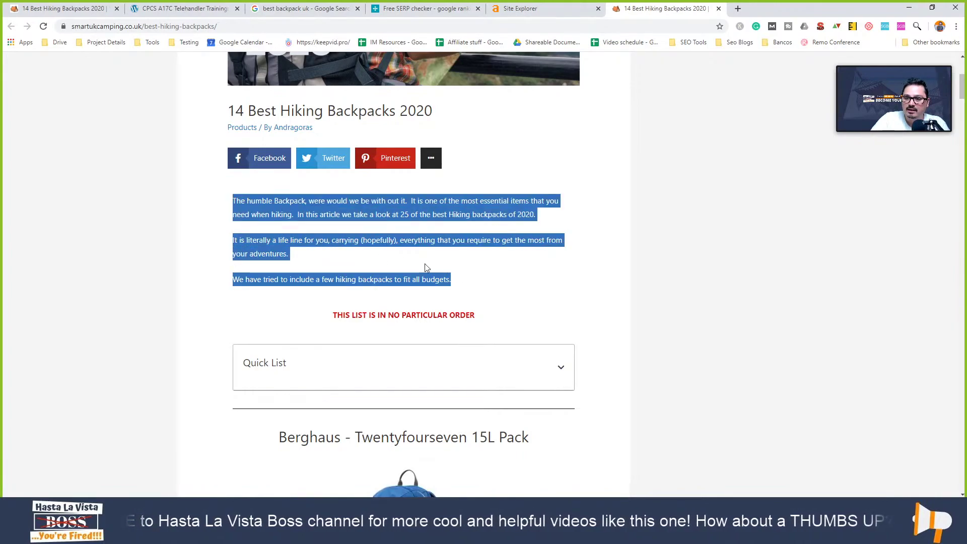
left_click(288, 234)
left_click_drag(234, 202, 475, 276)
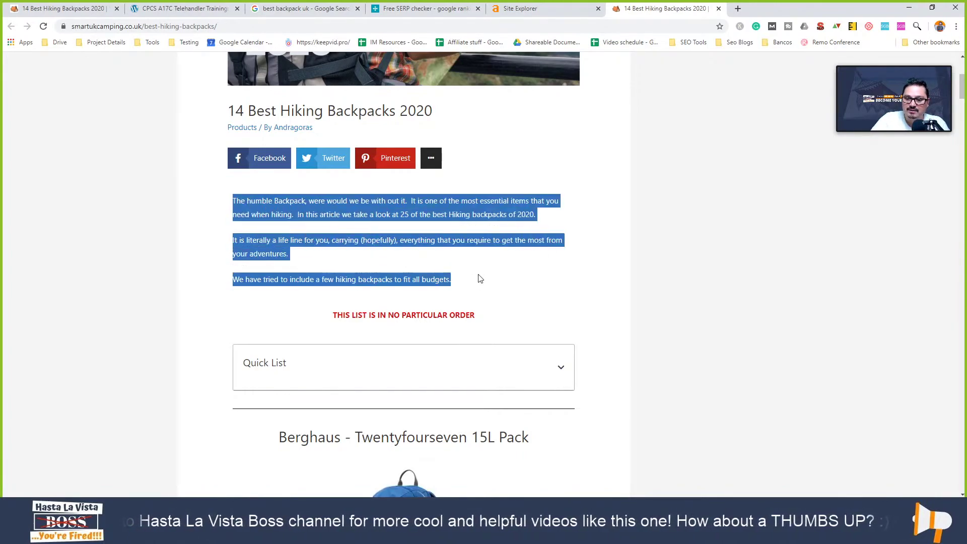
left_click(401, 270)
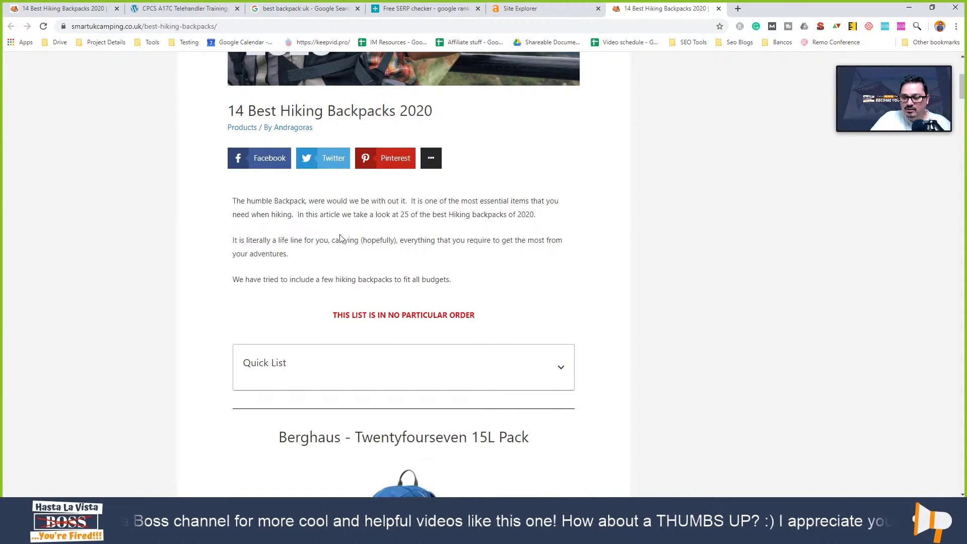
Highlight the wording "were would we be with out it" in the first introductory sentence to check its grammar
scroll(408, 230, "up", 1)
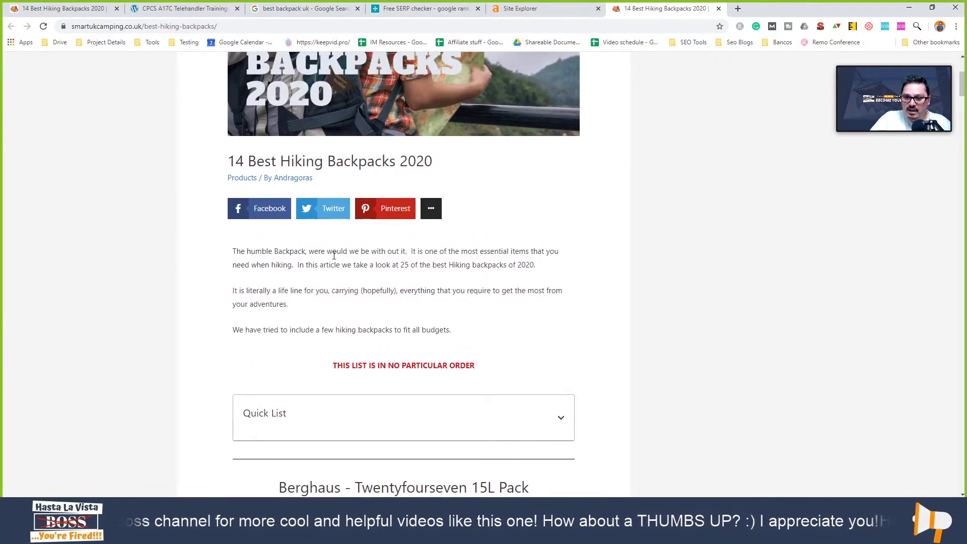
left_click_drag(310, 251, 365, 252)
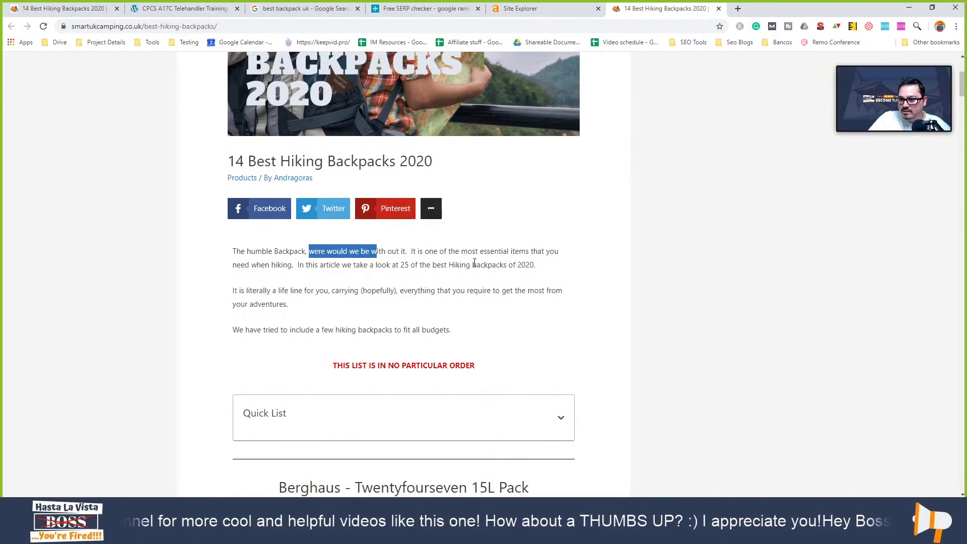
left_click_drag(422, 251, 415, 252)
left_click(430, 255)
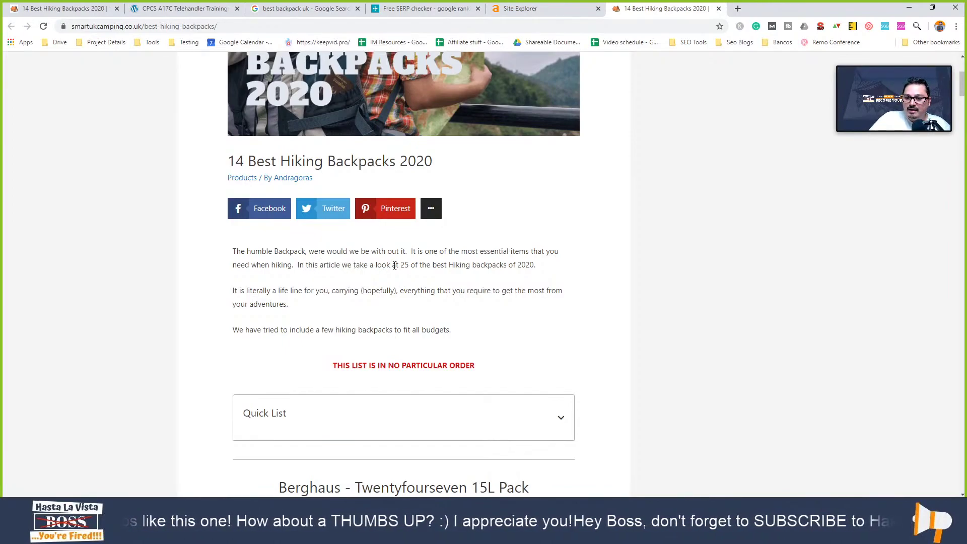
Compare the phrase "25 of the best Hiking backpacks of 2020" with the number in the article title
left_click_drag(402, 267, 543, 270)
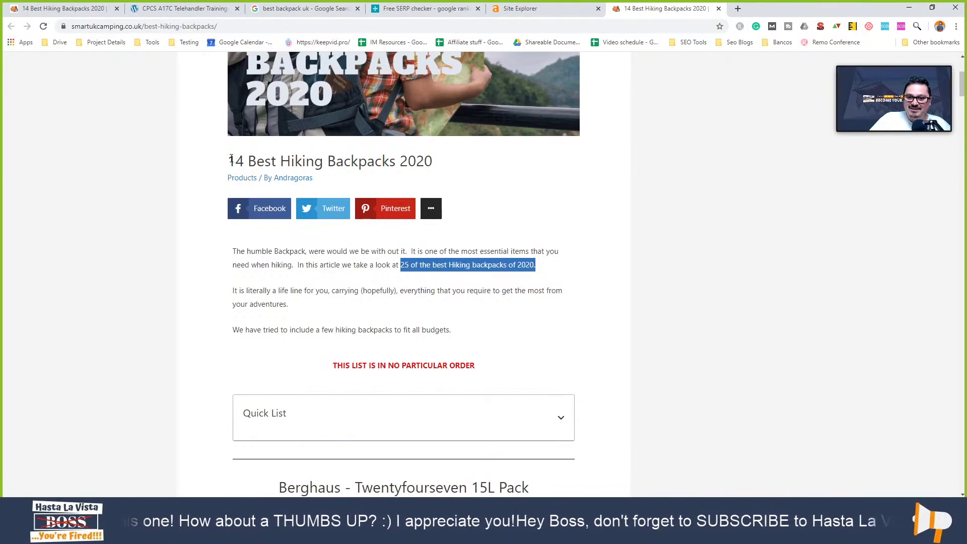
left_click_drag(229, 160, 258, 175)
left_click(341, 308)
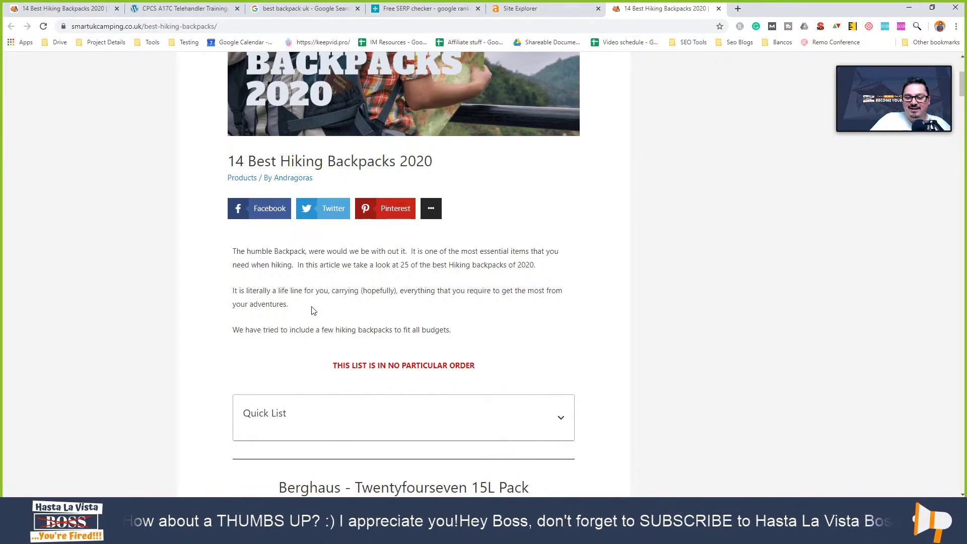
Review the second introductory paragraph and the phrase "best Hiking backpacks of 2020" by highlighting them
scroll(261, 291, "down", 1)
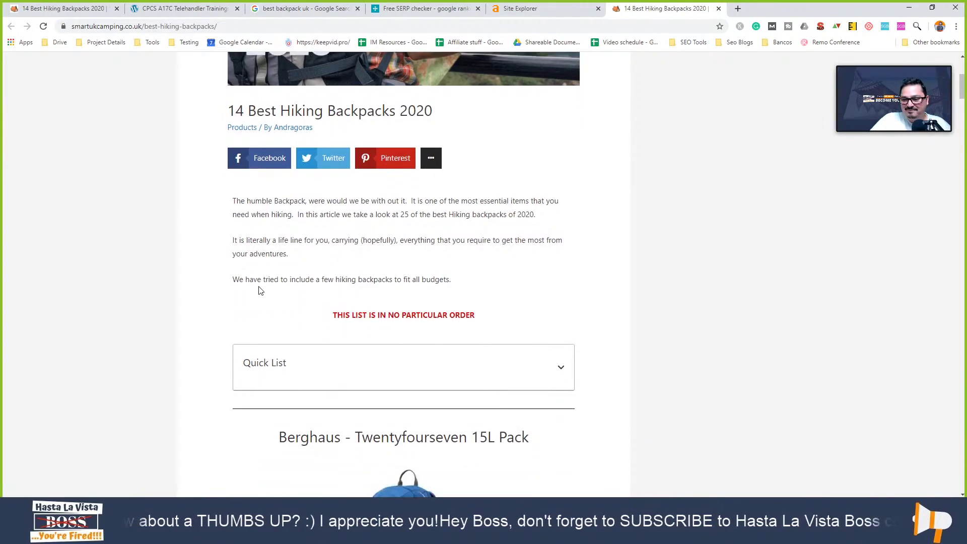
left_click_drag(234, 240, 280, 254)
left_click(301, 262)
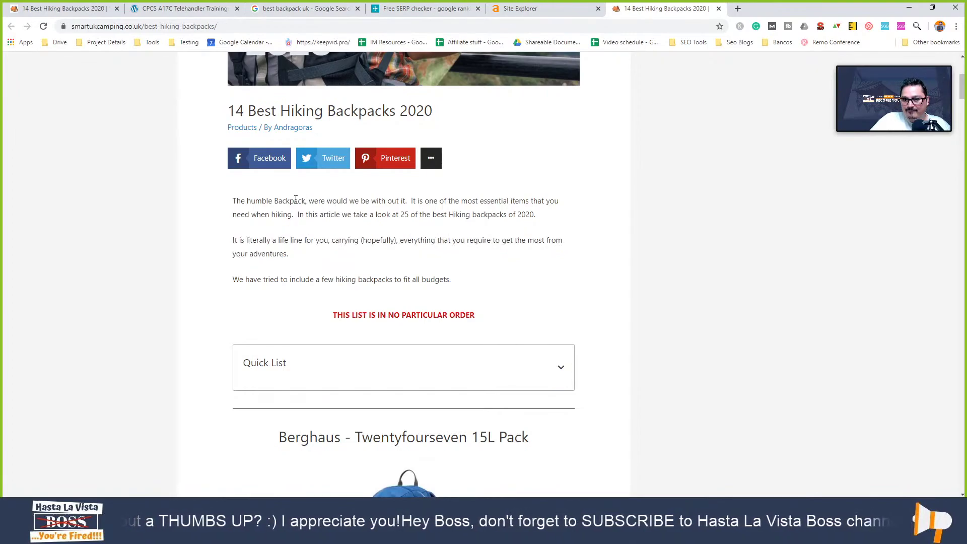
left_click_drag(432, 215, 521, 217)
left_click(451, 229)
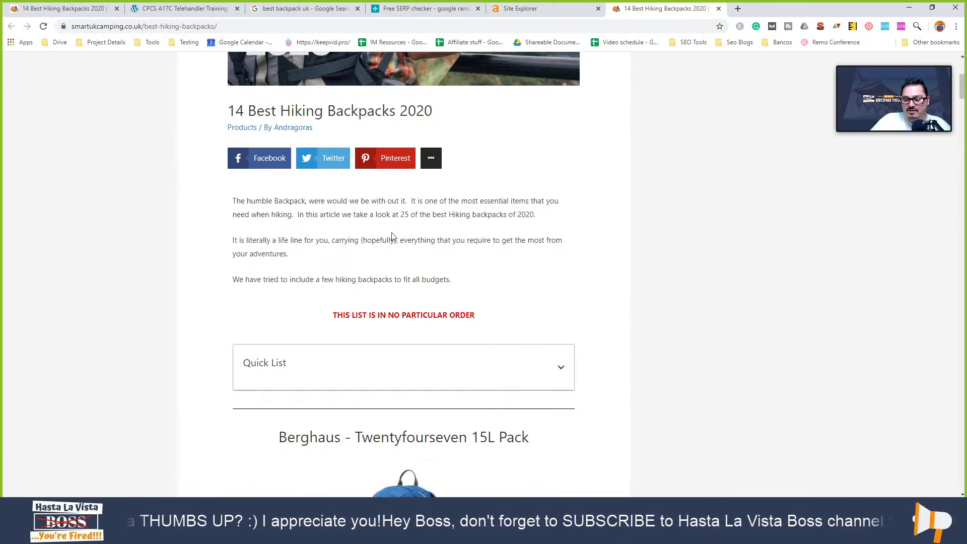
left_click_drag(436, 216, 578, 218)
left_click(367, 242)
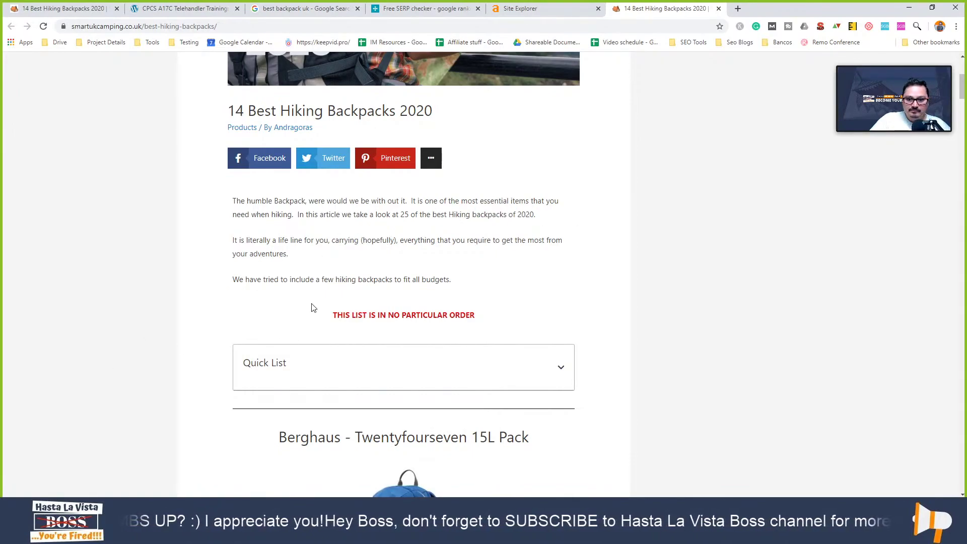
Expand the Quick List below the introduction to show the listed backpacks
scroll(285, 282, "down", 2)
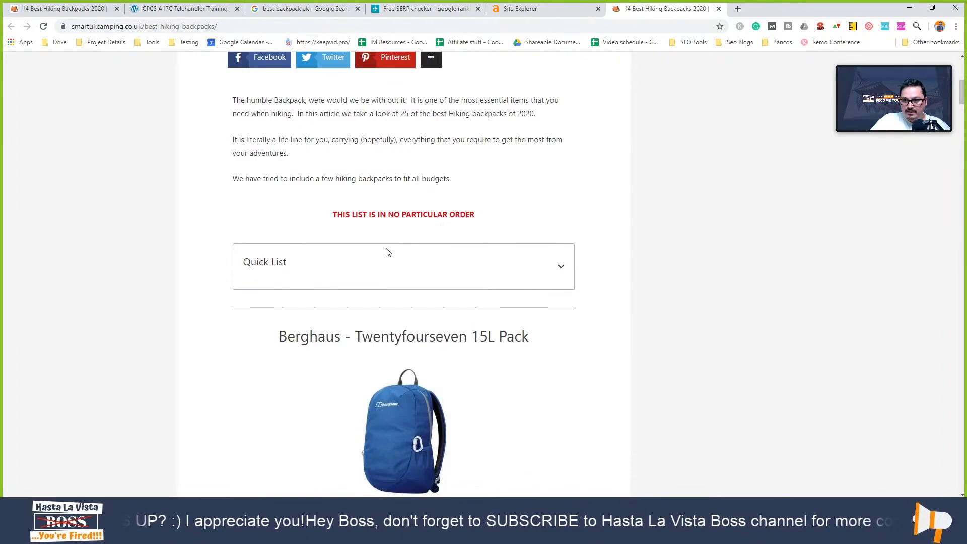
left_click(564, 271)
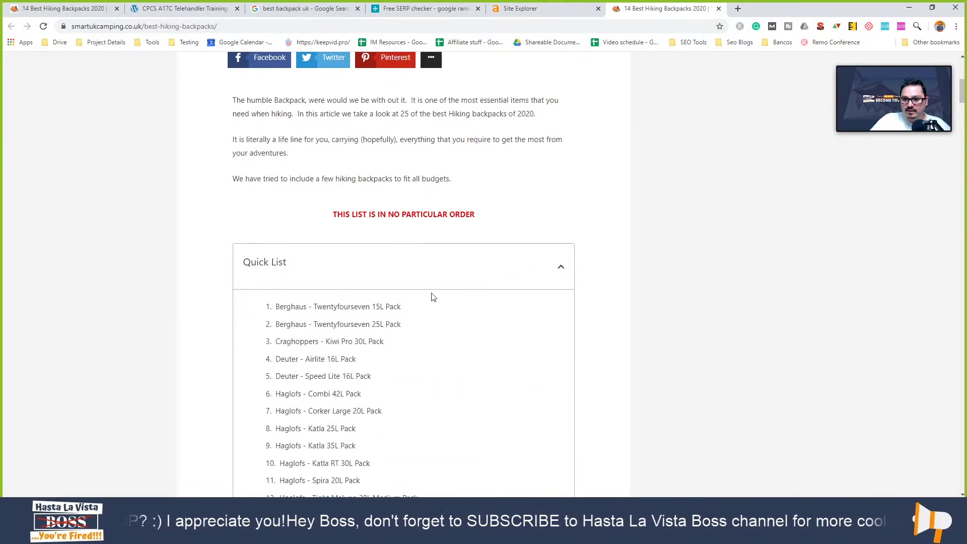
Read the backpacks in the Quick List and check how the list collapses and expands
scroll(423, 288, "down", 3)
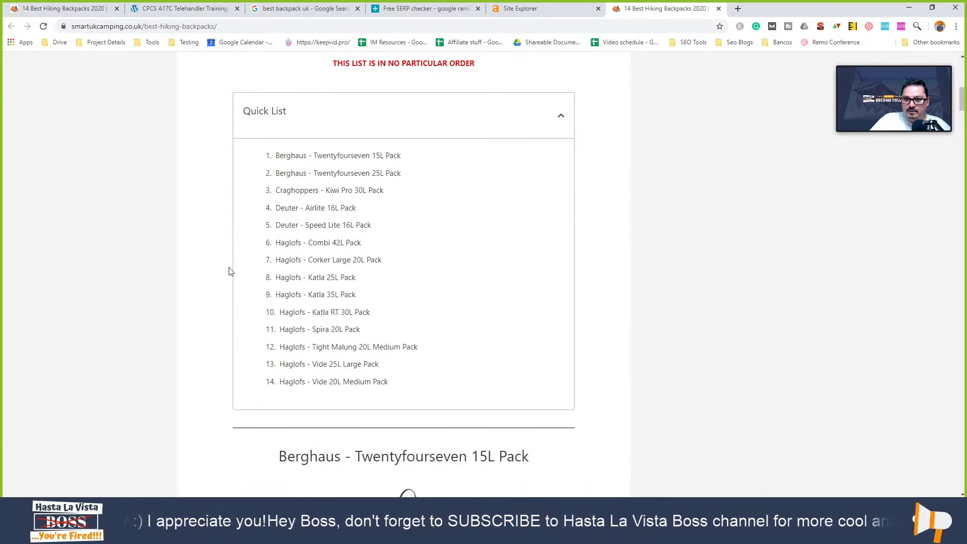
left_click(561, 121)
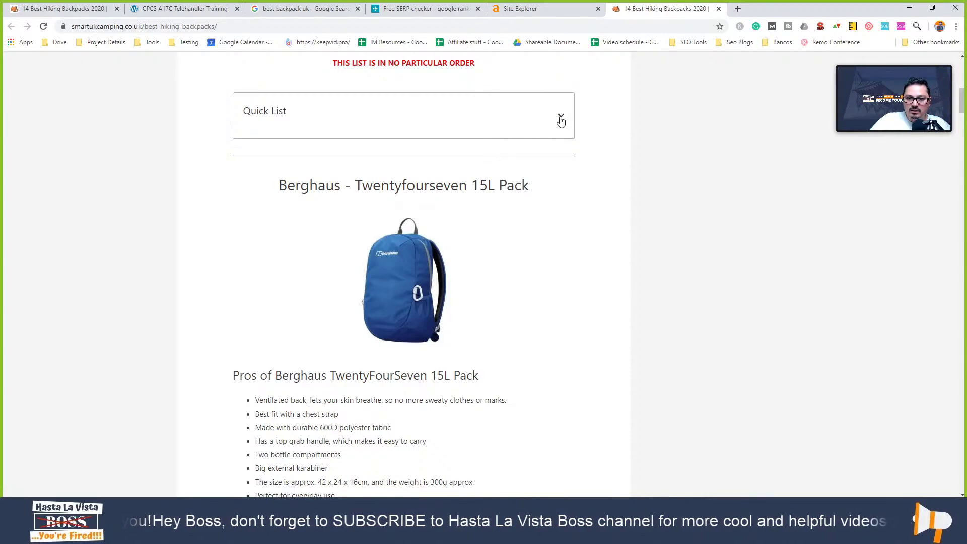
scroll(216, 255, "up", 5)
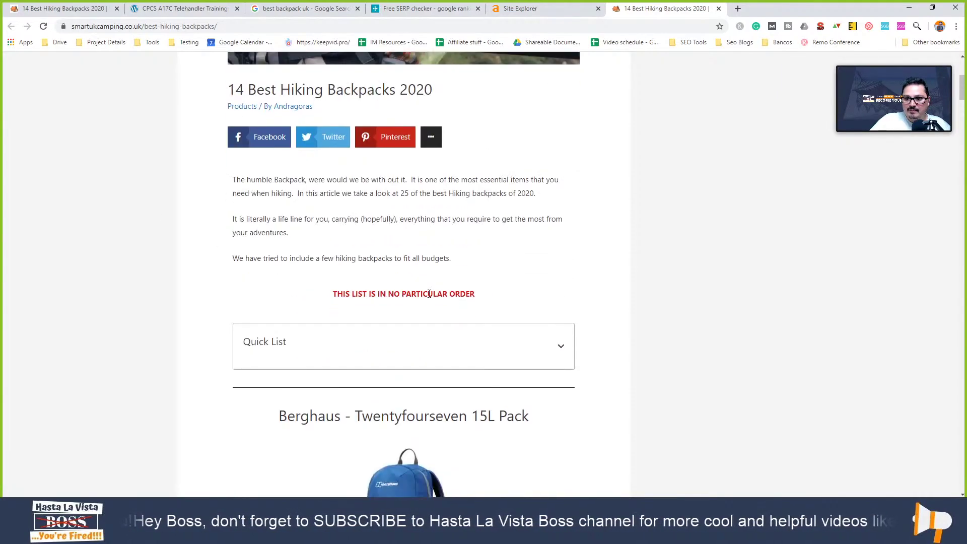
scroll(553, 205, "down", 4)
left_click(560, 165)
Compare the expanded Quick List with the article title, introduction and first backpack entry, and collapse the list
scroll(229, 398, "up", 9)
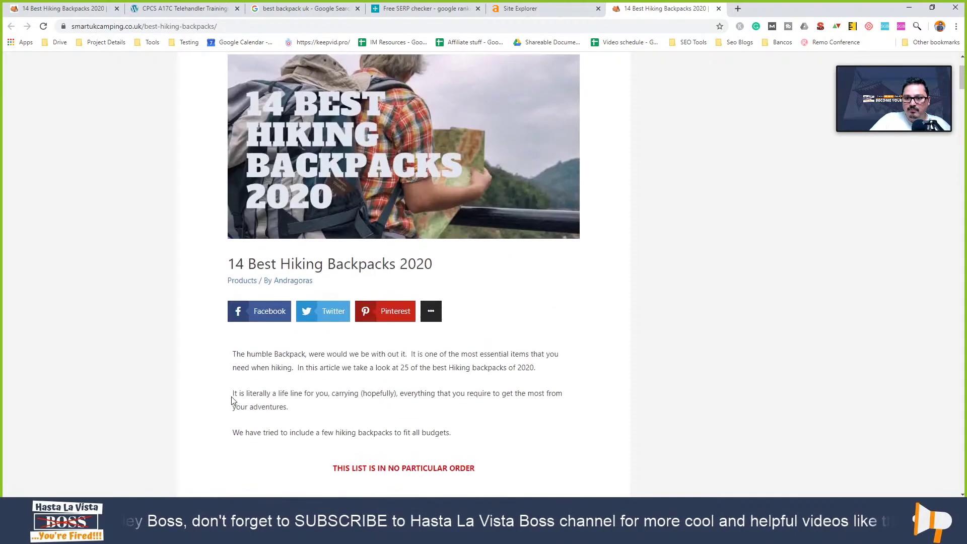
scroll(226, 289, "down", 11)
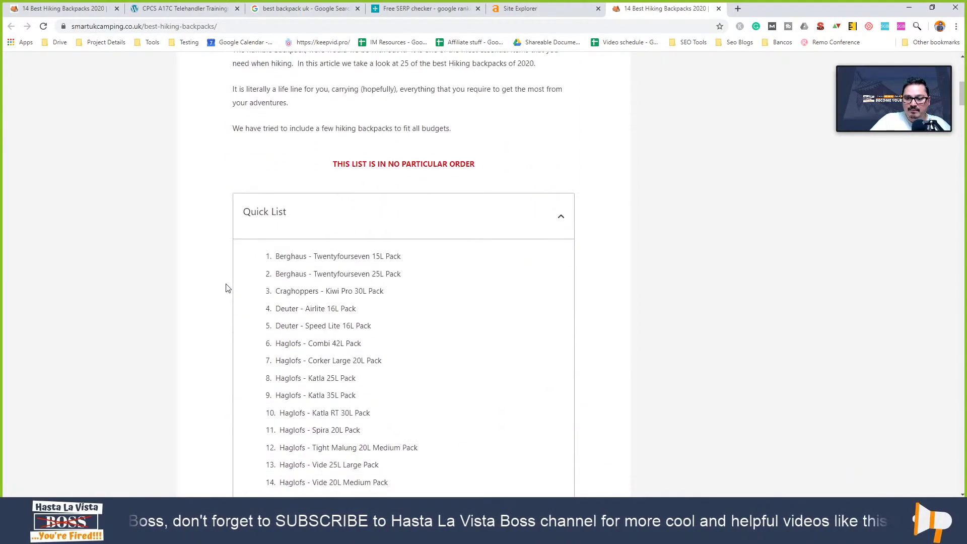
scroll(226, 288, "down", 4)
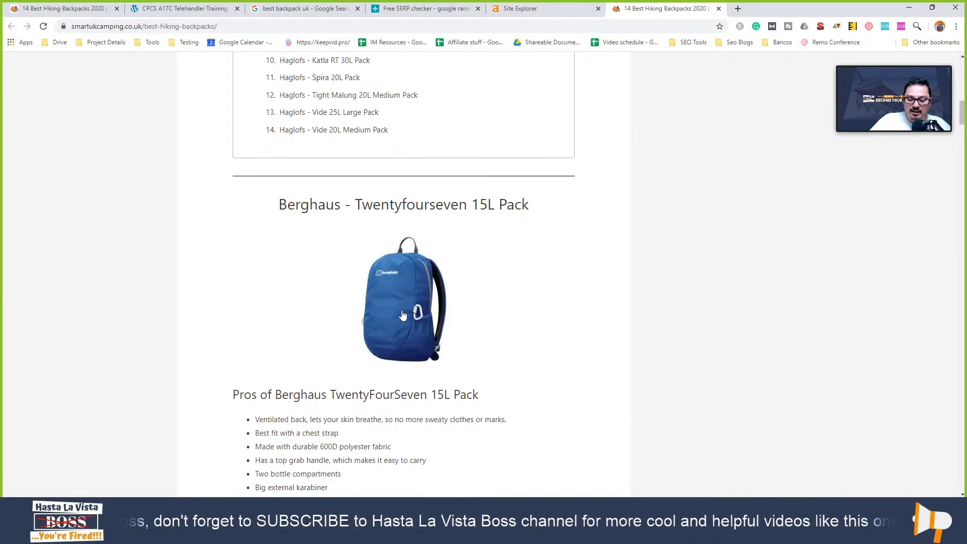
scroll(500, 197, "up", 13)
scroll(345, 356, "down", 20)
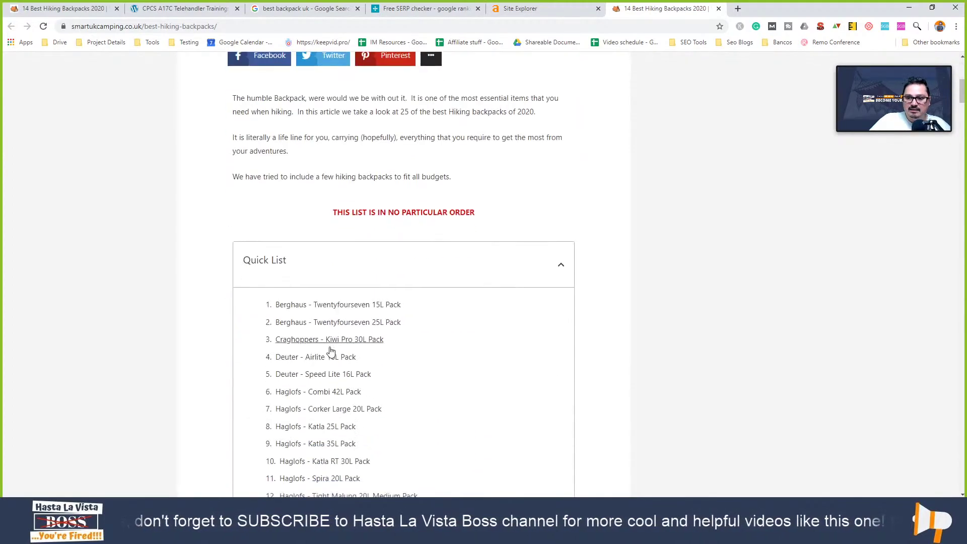
scroll(327, 351, "up", 13)
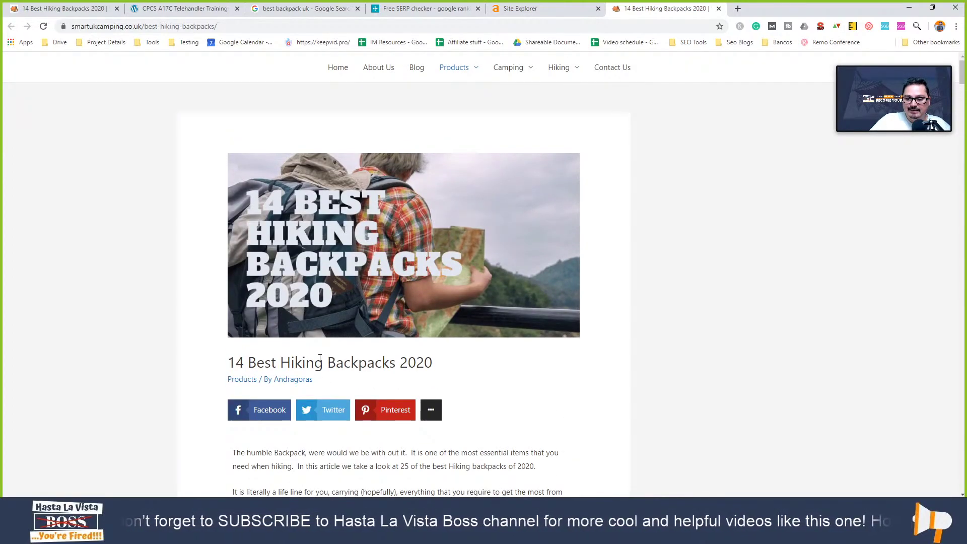
scroll(320, 358, "down", 1)
scroll(320, 357, "down", 4)
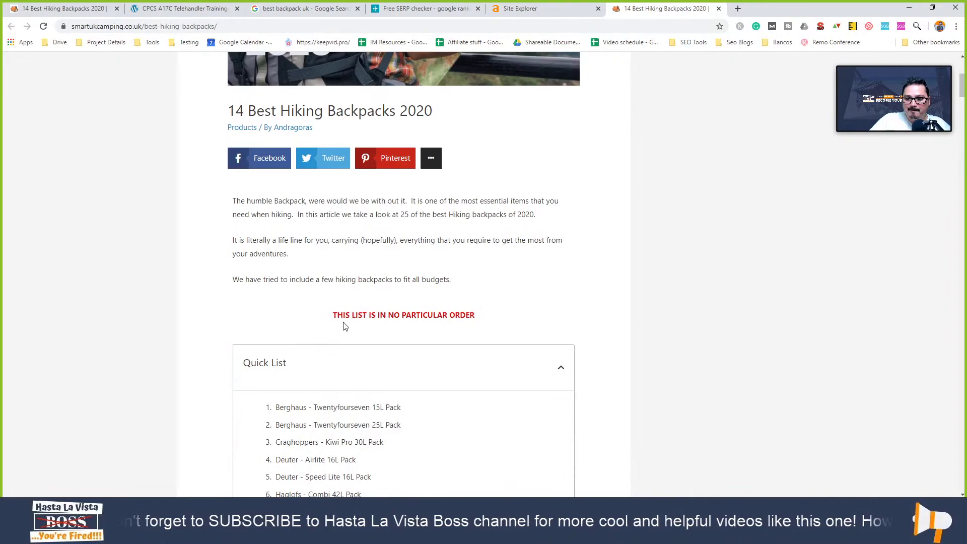
left_click(555, 373)
scroll(371, 339, "up", 5)
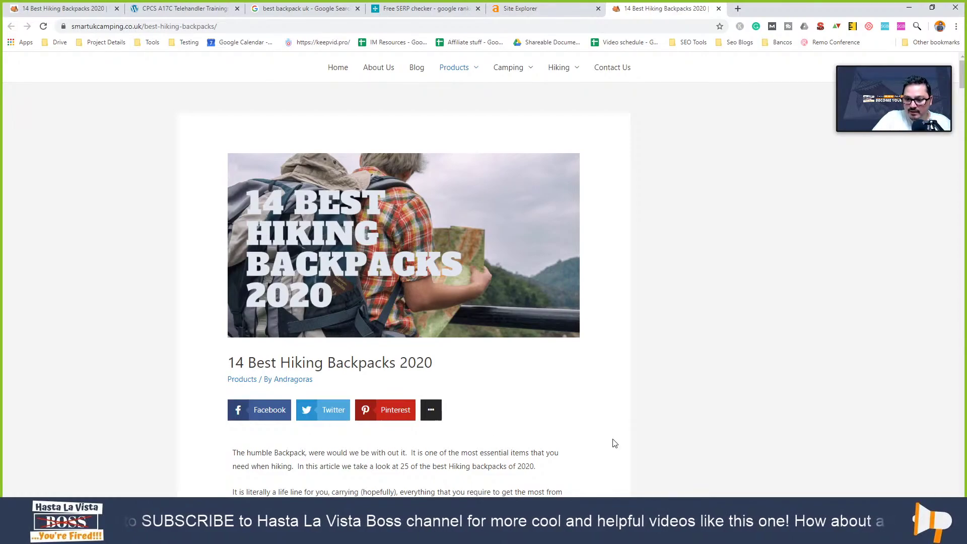
Highlight "25 of the best Hiking backpacks" and the "this article we take" wording in the introduction to review its phrasing
scroll(611, 453, "down", 2)
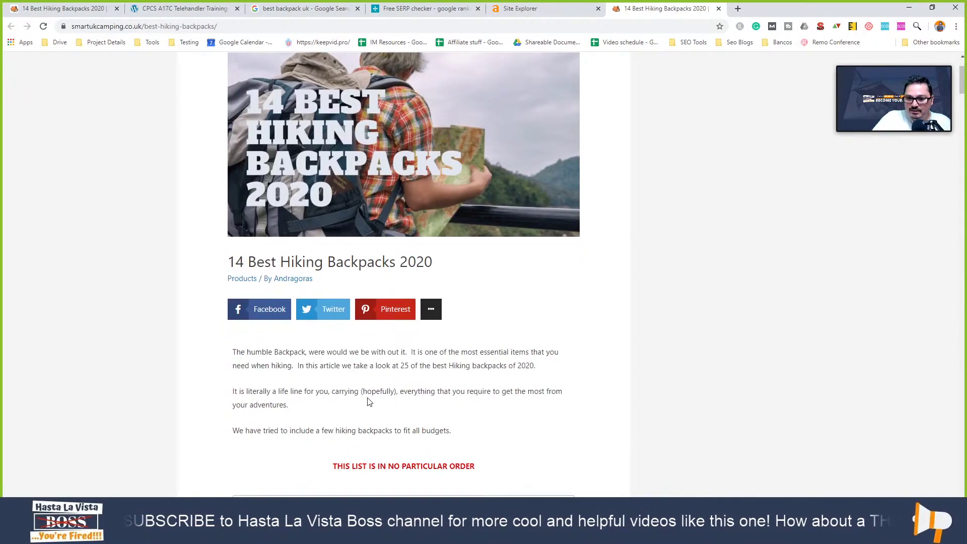
scroll(372, 403, "down", 2)
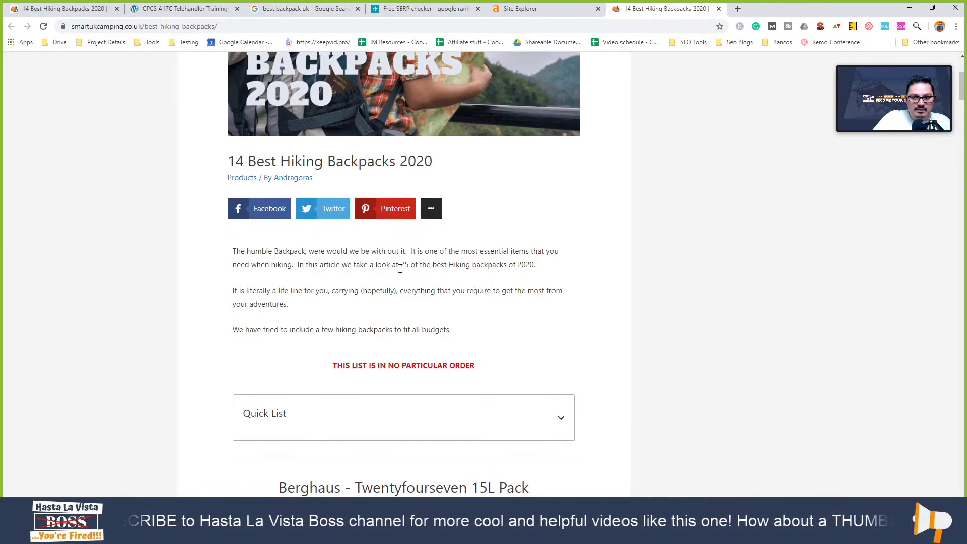
left_click_drag(400, 265, 512, 266)
left_click(508, 283)
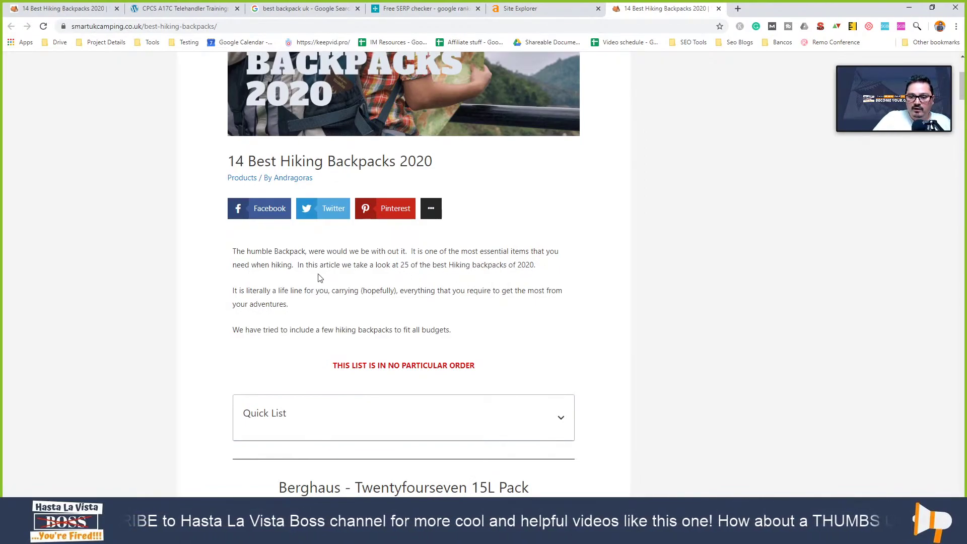
left_click_drag(304, 265, 373, 265)
left_click(373, 266)
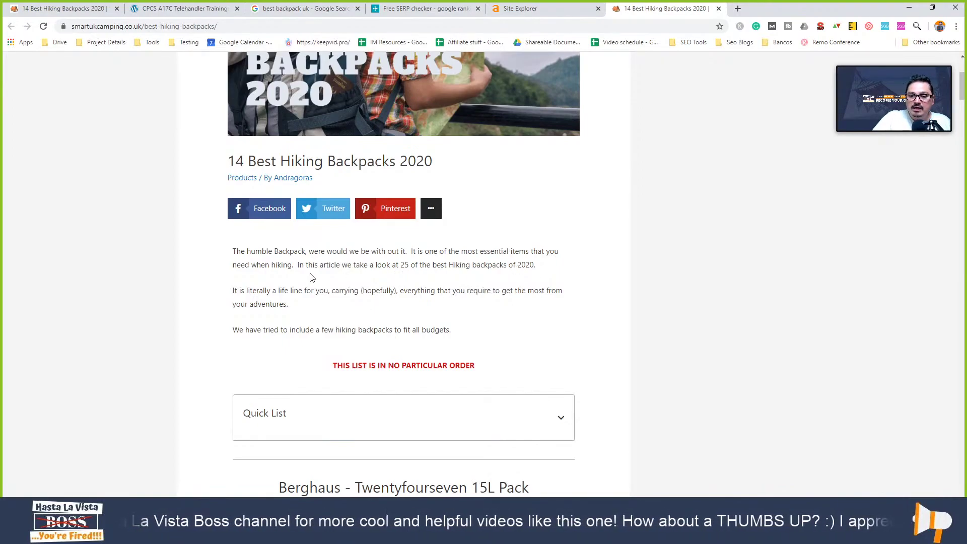
left_click_drag(244, 277, 289, 282)
left_click(267, 278)
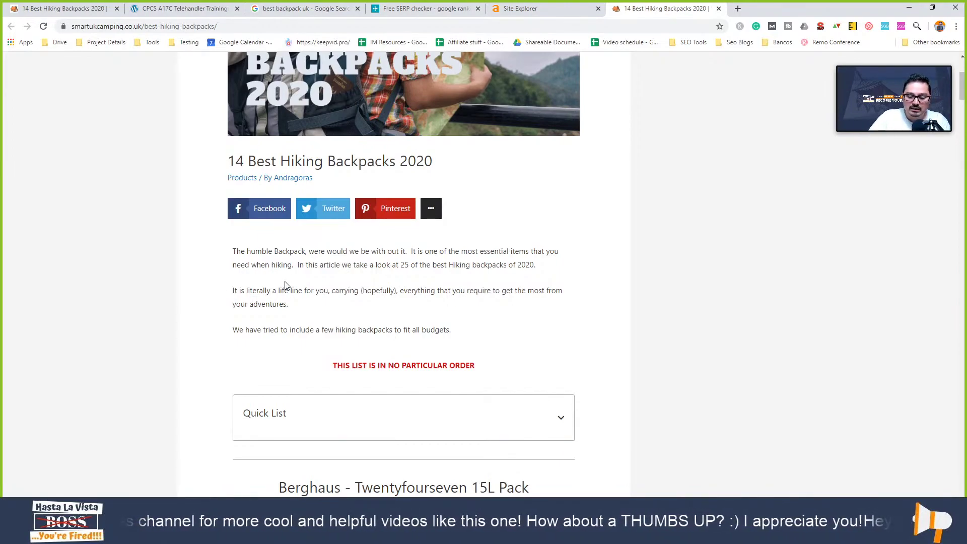
scroll(294, 322, "up", 4)
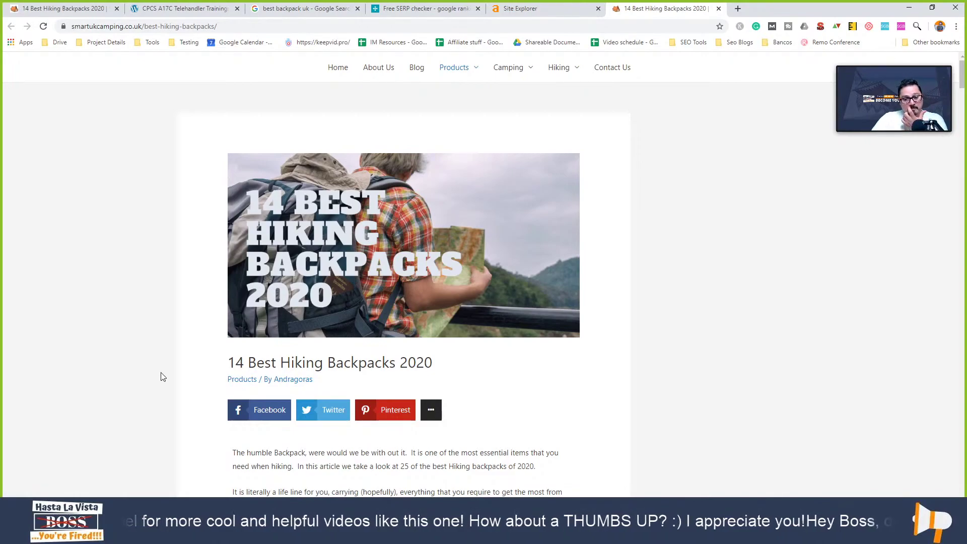
Open the SEO summary for the backpacks article and highlight its meta title and description for review
scroll(163, 376, "down", 5)
scroll(163, 377, "down", 5)
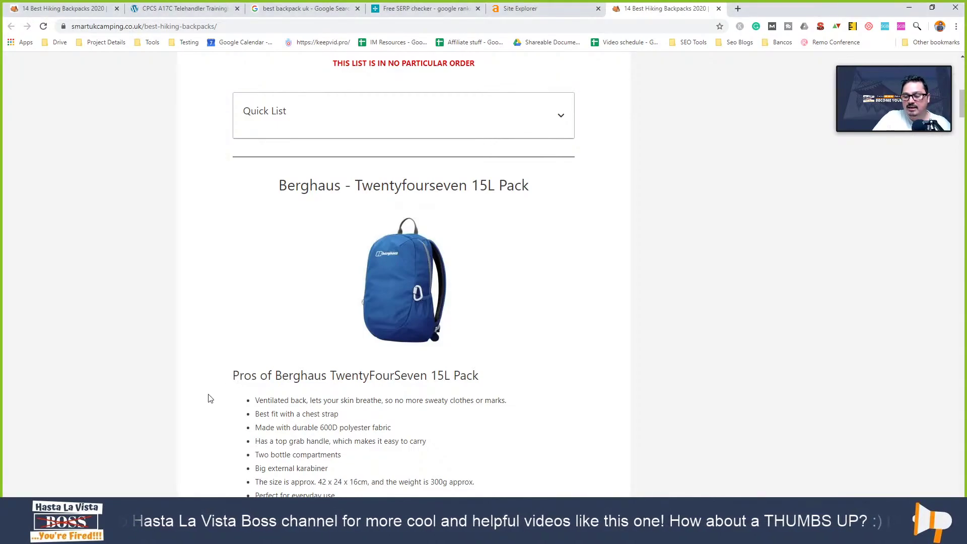
scroll(179, 352, "down", 1)
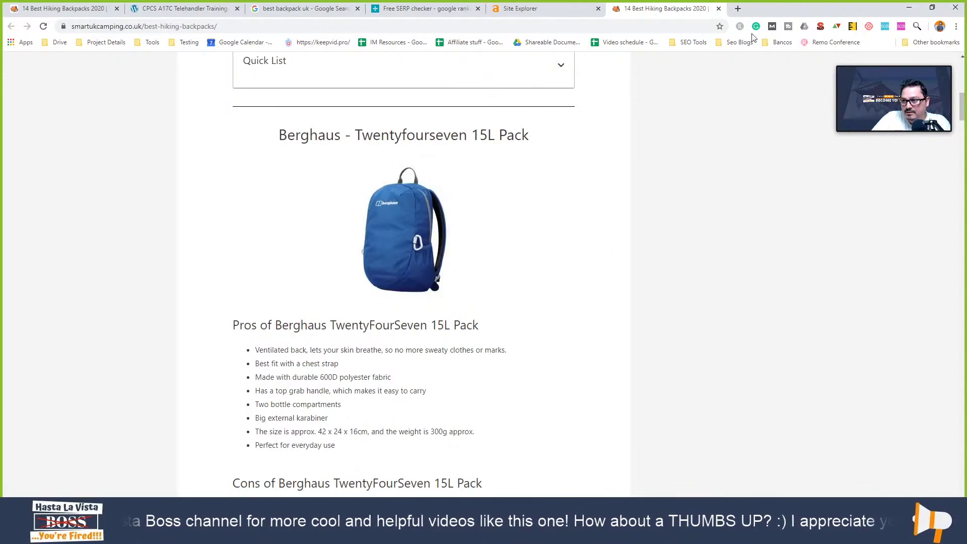
left_click(821, 26)
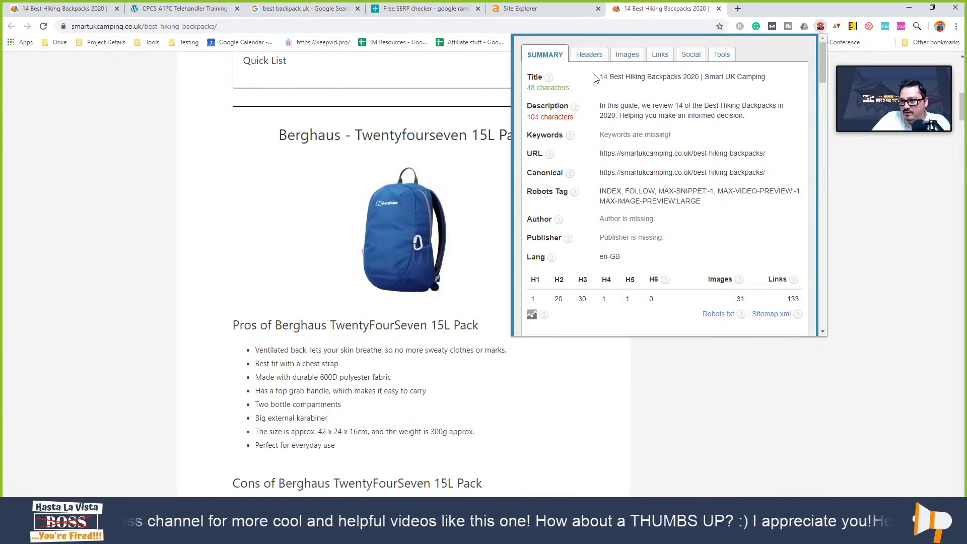
left_click_drag(602, 76, 778, 90)
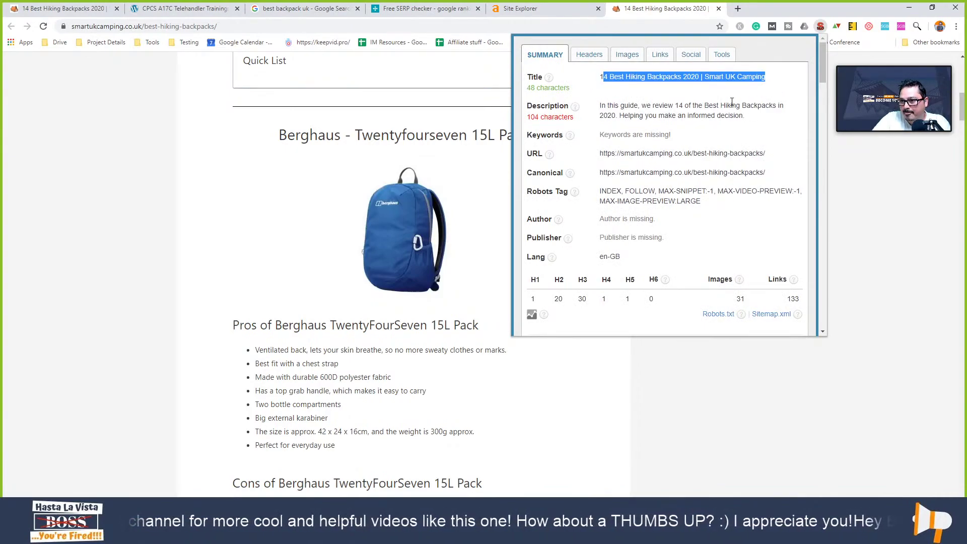
left_click(604, 107)
left_click_drag(599, 109, 778, 124)
left_click(775, 124)
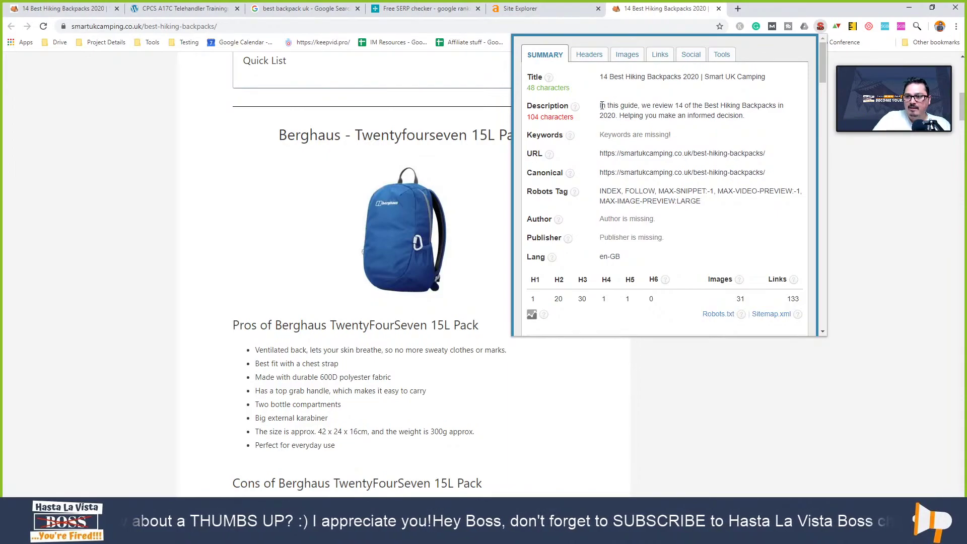
Re-examine the complete meta title and the full "In this guide, we review 14 of the Best Hiking Backpacks" description
mouse_move(603, 77)
left_mouse_down()
mouse_move(766, 78)
mouse_move(600, 77)
left_mouse_up()
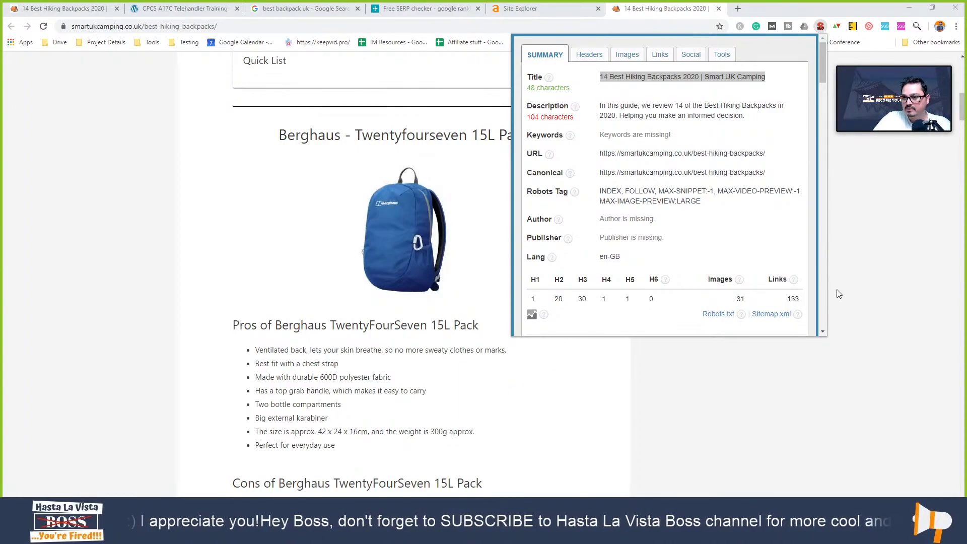
left_click_drag(601, 105, 775, 121)
left_click(709, 106)
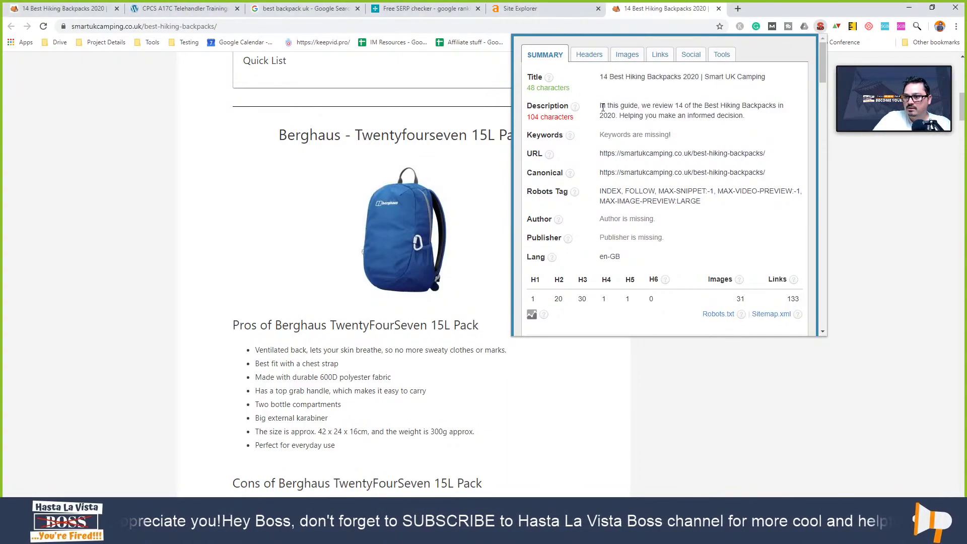
mouse_move(603, 107)
left_mouse_down()
mouse_move(728, 106)
mouse_move(768, 126)
mouse_move(736, 115)
mouse_move(609, 119)
mouse_move(607, 96)
left_mouse_up()
left_click(765, 126)
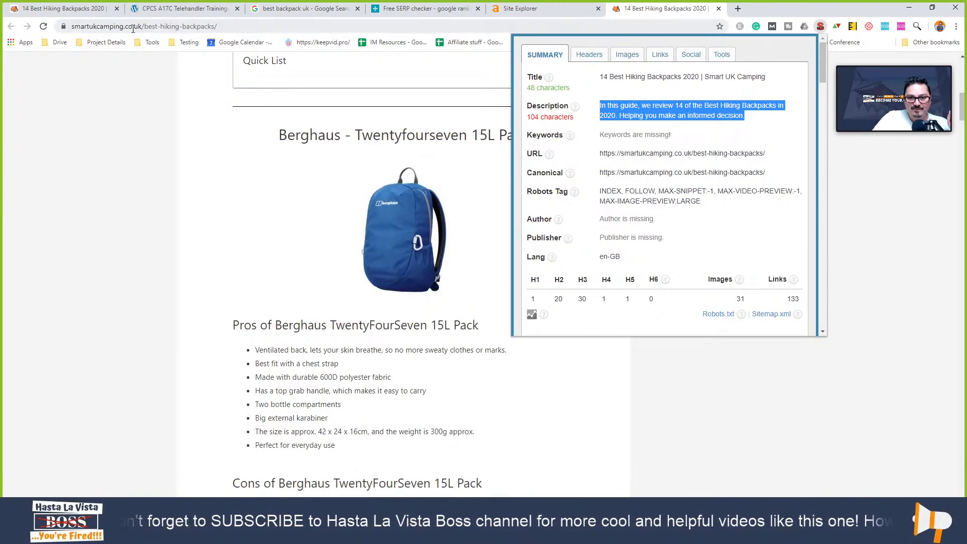
Highlight the domain in the page address, and reopen the SEO summary to check the canonical URL
left_click_drag(141, 29, 70, 28)
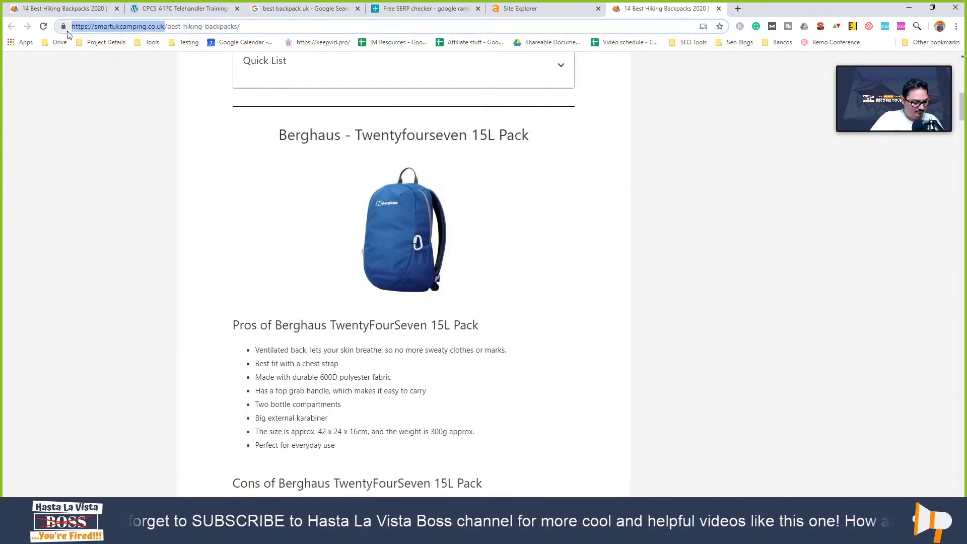
key("alt+Tab")
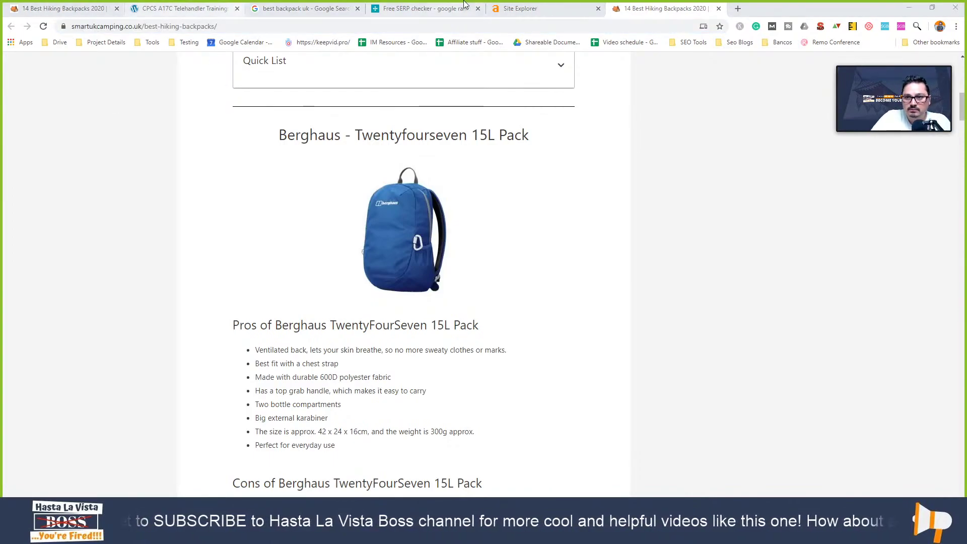
left_click(821, 26)
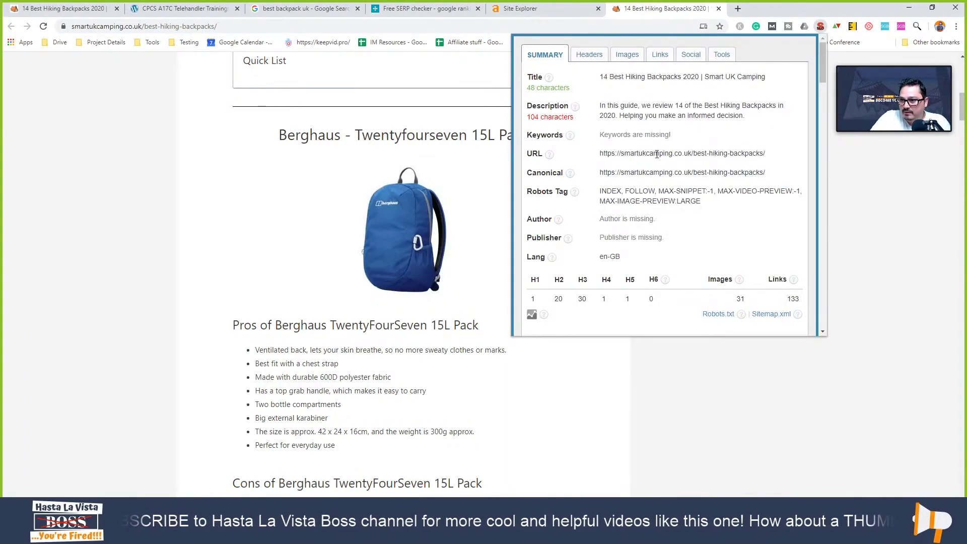
scroll(621, 151, "down", 2)
scroll(620, 146, "up", 1)
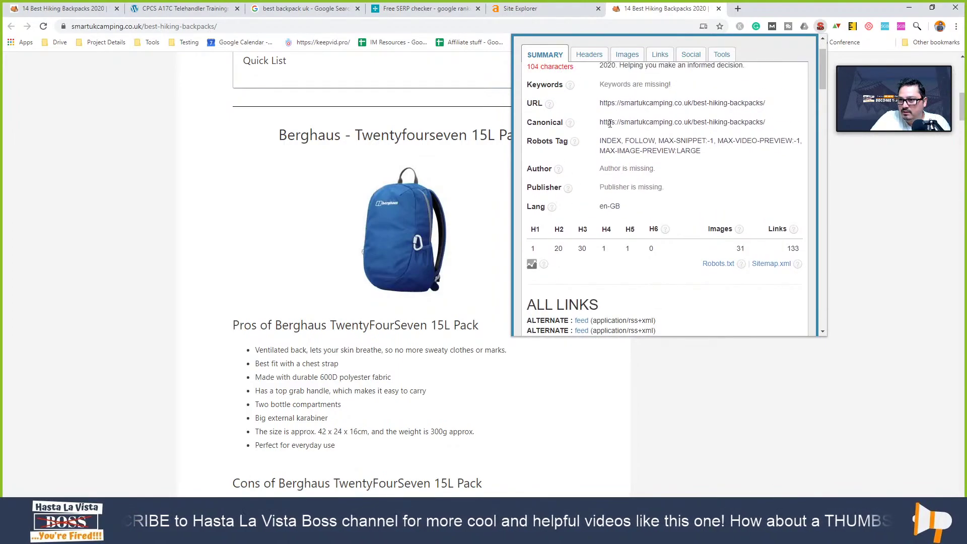
mouse_move(600, 122)
left_mouse_down()
mouse_move(780, 126)
mouse_move(596, 123)
left_mouse_up()
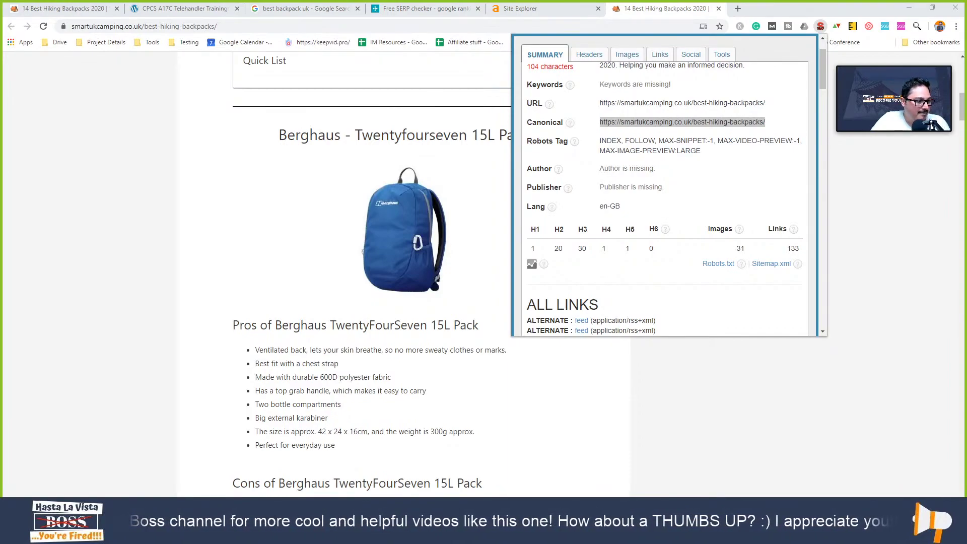
Show the page's header structure and highlight the H1 and the first H2, "Berghaus - Twentyfourseven 15L Pack"
left_click(588, 55)
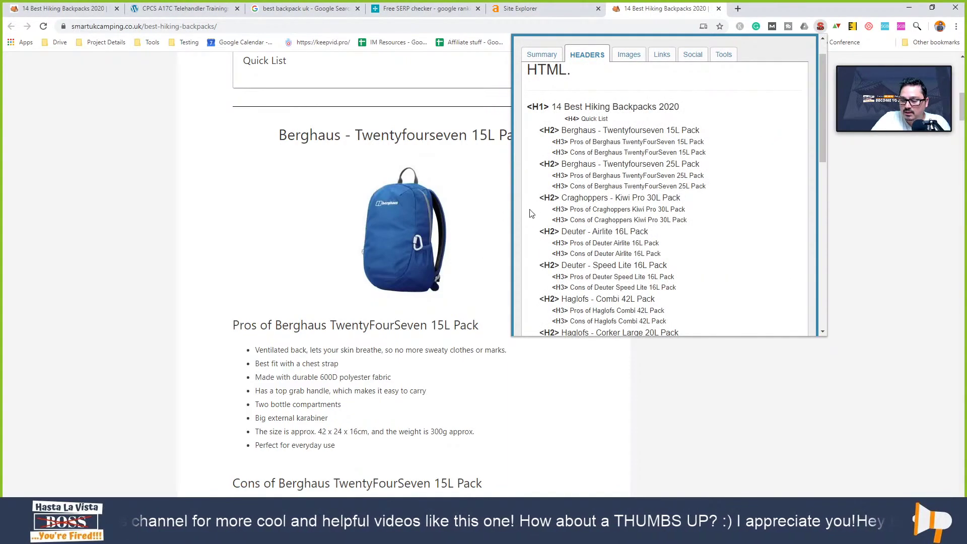
left_click_drag(532, 107, 688, 108)
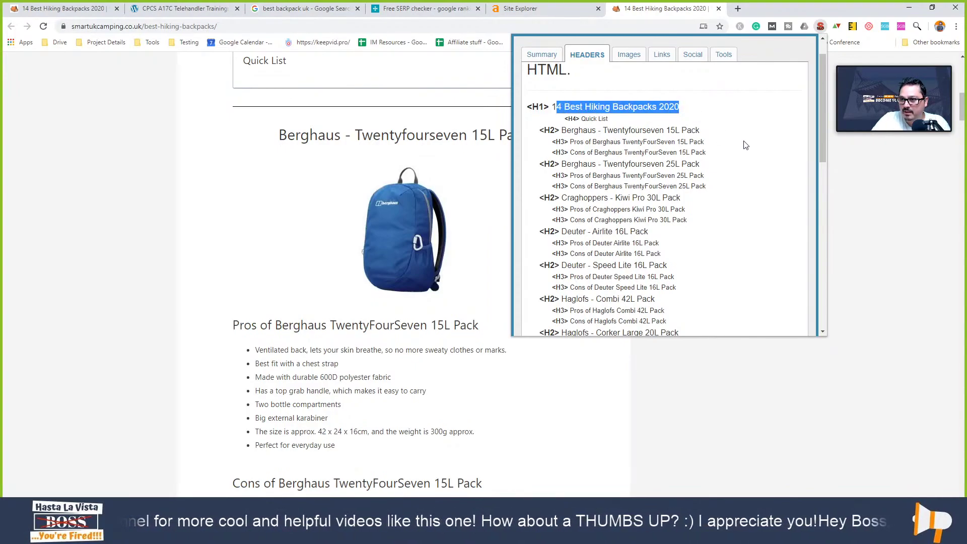
left_click(630, 160)
left_click_drag(563, 127, 697, 132)
scroll(710, 154, "down", 1)
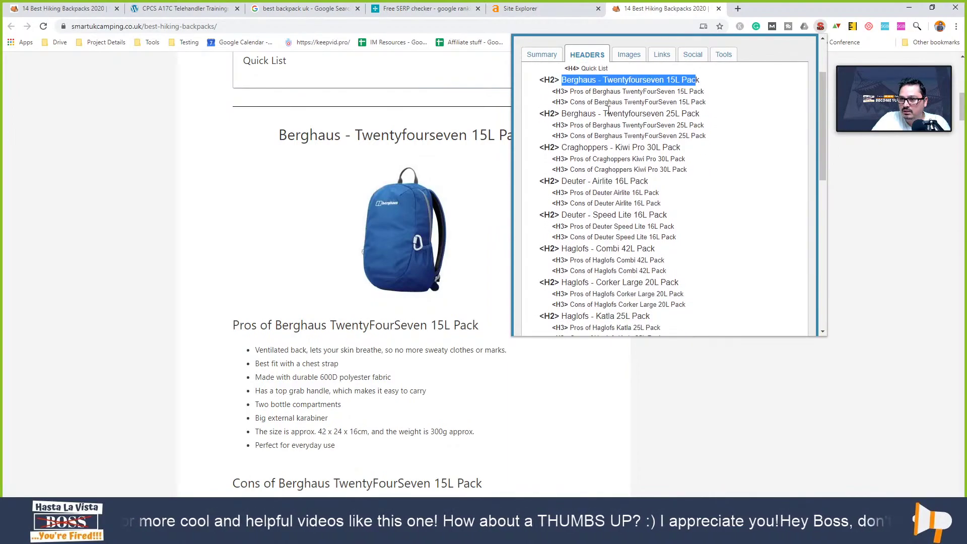
Examine the remaining headers, highlighting from the "Best Hiking Backpacks 2020" H3 back up to the start of the list
scroll(610, 169, "down", 6)
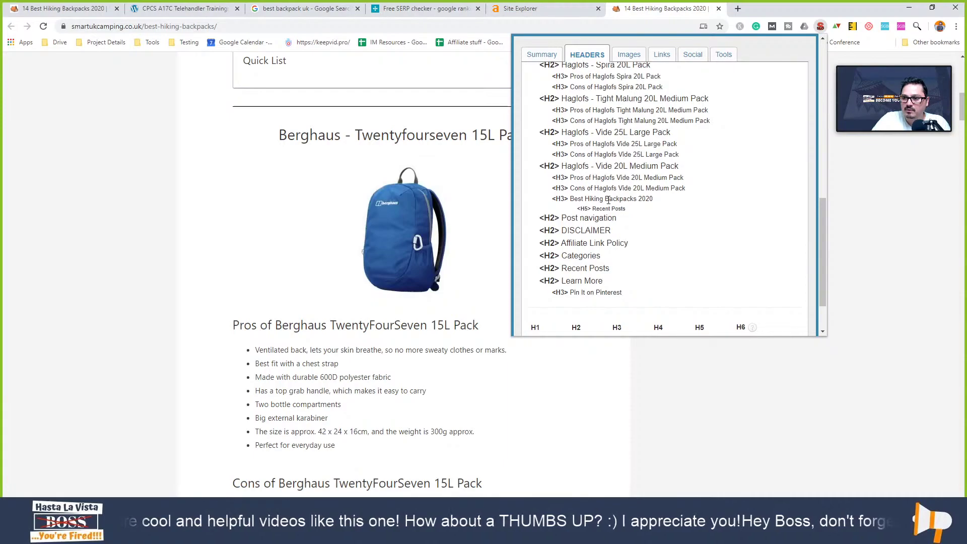
left_click_drag(655, 199, 539, 104)
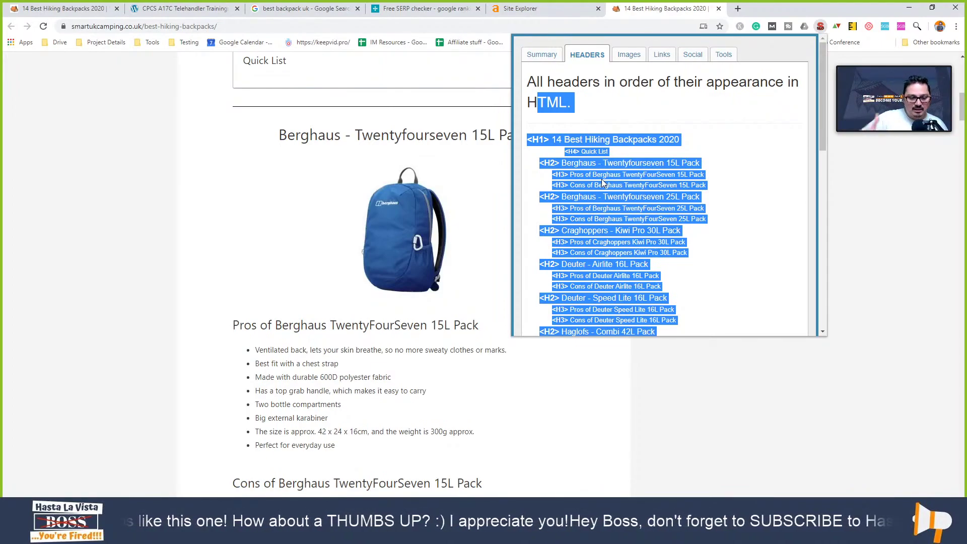
left_click(720, 177)
scroll(713, 195, "down", 4)
scroll(711, 195, "down", 5)
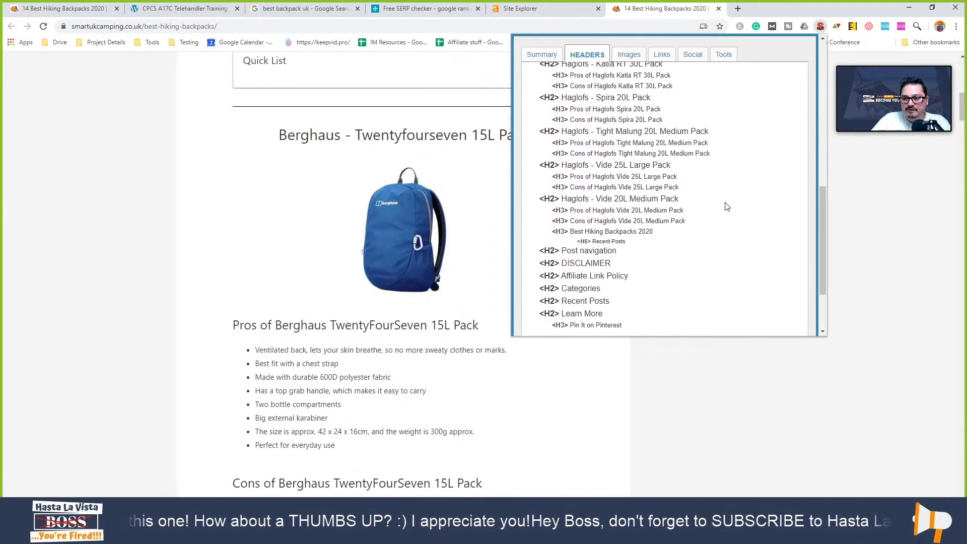
Highlight the H2 headers from "Learn More" up to "Post navigation", check the tags individually, and close the header overview
mouse_move(542, 160)
left_mouse_down()
mouse_move(644, 234)
mouse_move(645, 224)
mouse_move(595, 225)
mouse_move(539, 160)
mouse_move(619, 228)
mouse_move(542, 210)
mouse_move(539, 161)
left_mouse_up()
left_click(548, 168)
left_click(624, 228)
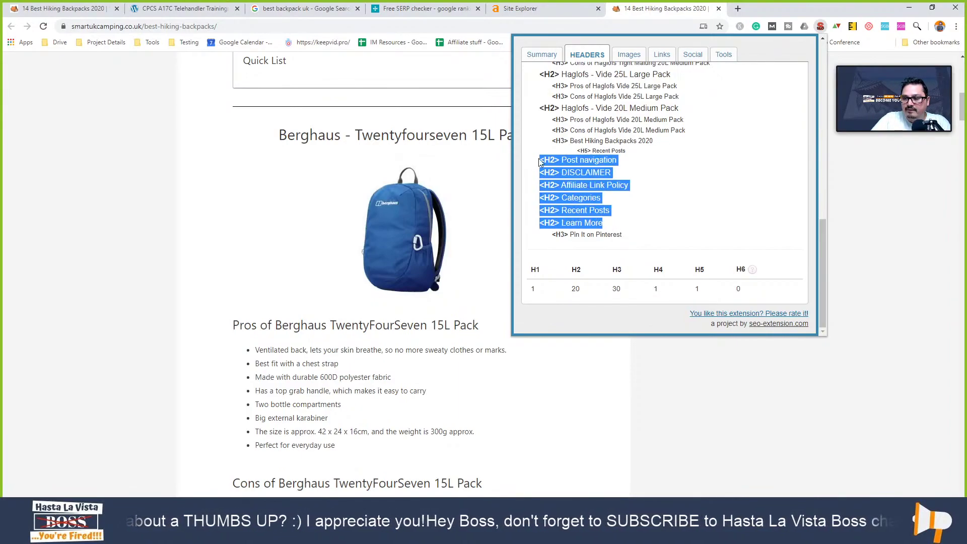
left_click(573, 177)
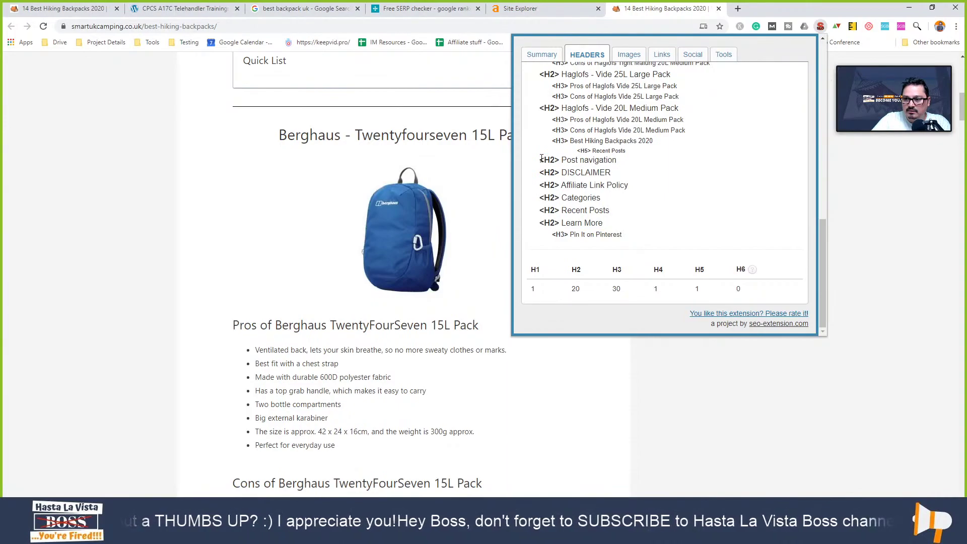
left_click_drag(555, 163, 545, 161)
left_click(542, 173)
mouse_move(554, 173)
left_mouse_down()
mouse_move(544, 173)
mouse_move(544, 185)
left_mouse_up()
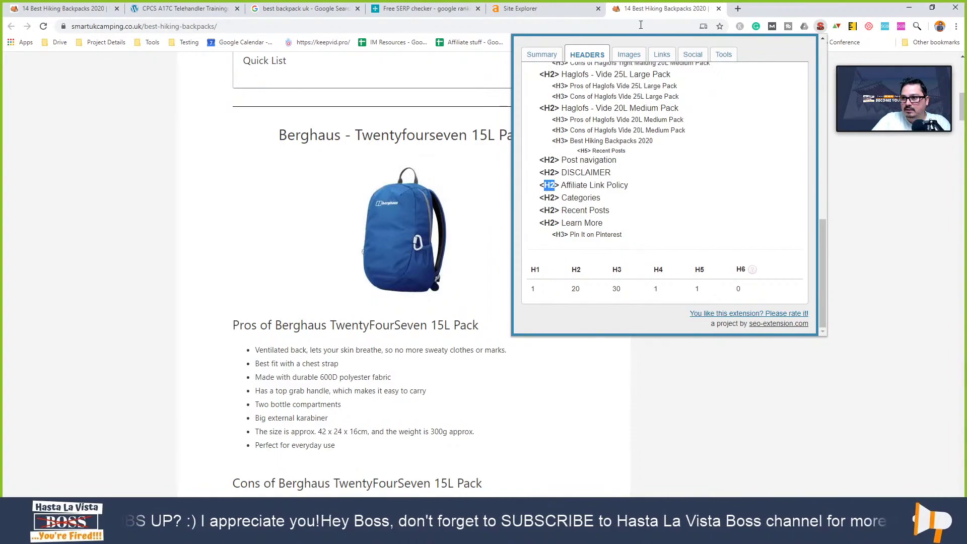
left_click(901, 315)
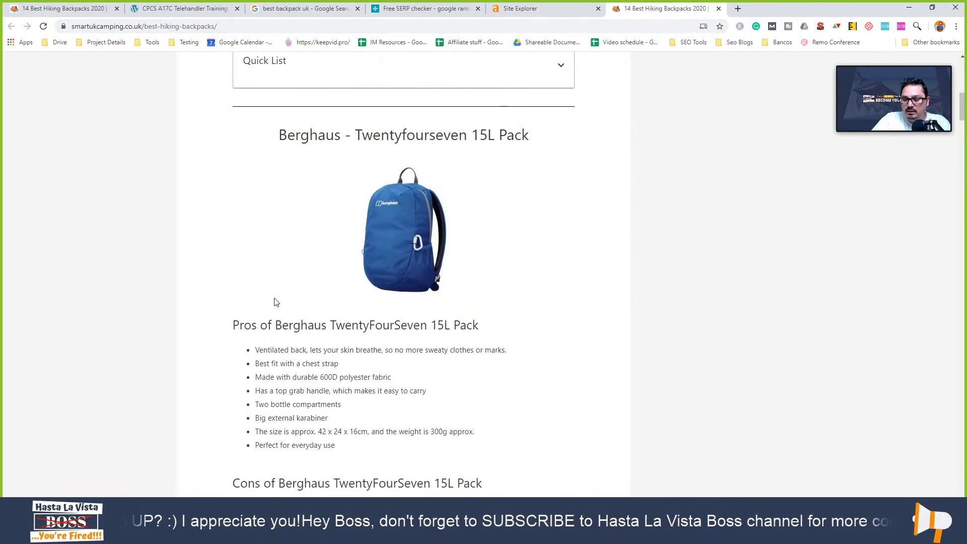
Check the pros and cons of the Berghaus TwentyFourSeven 15L Pack, and reopen the SEO extension's header list
scroll(205, 307, "down", 1)
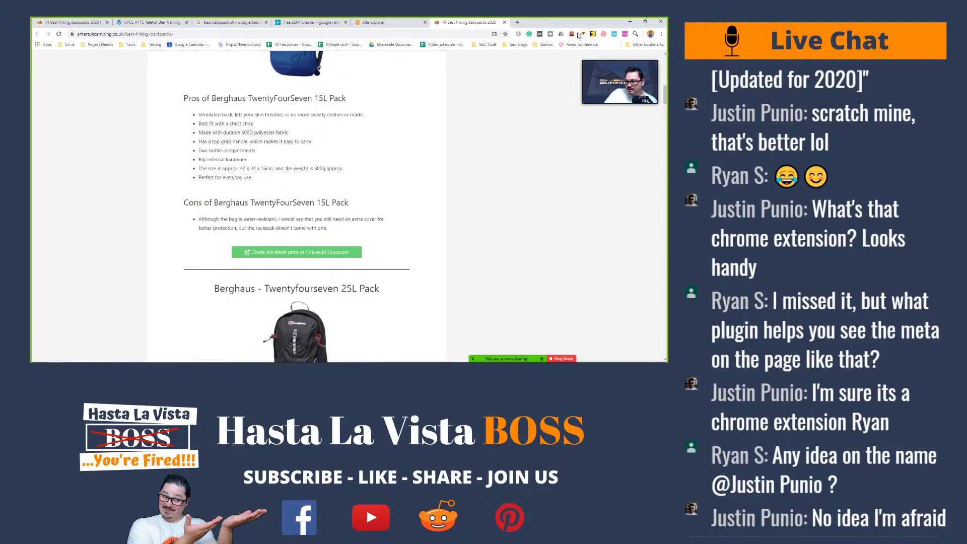
left_click(573, 33)
left_click(418, 52)
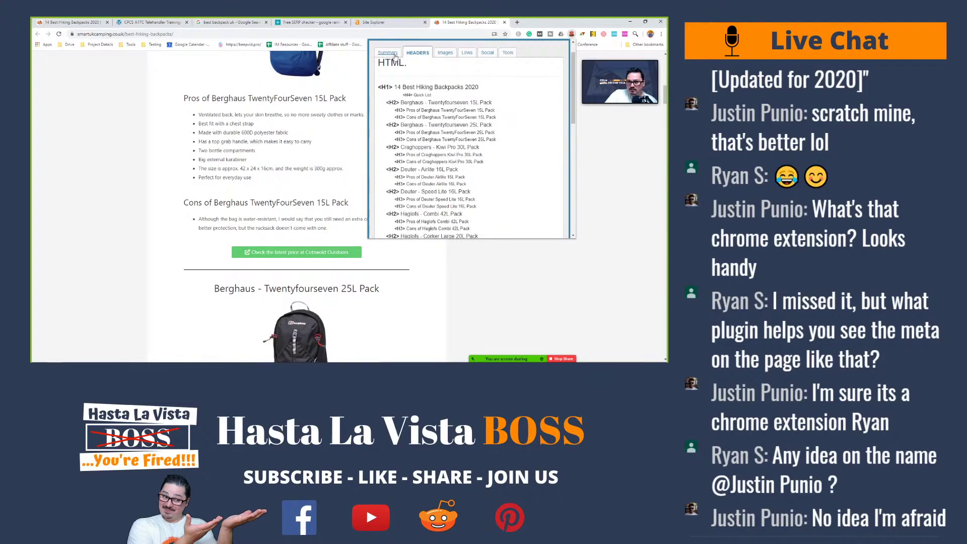
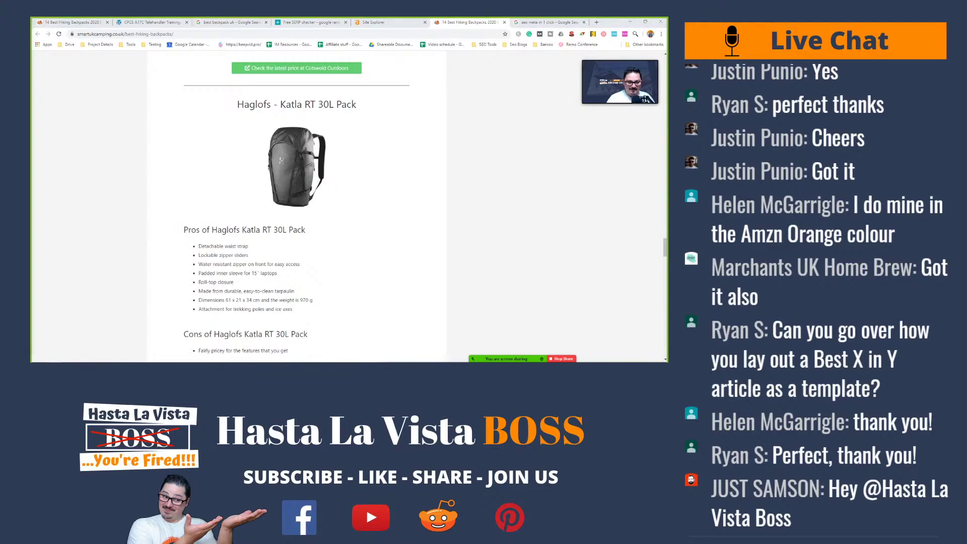
Review the remaining Haglofs packs down to the footer, and highlight the closing "Best Hiking Backpacks 2020" heading
scroll(331, 303, "down", 5)
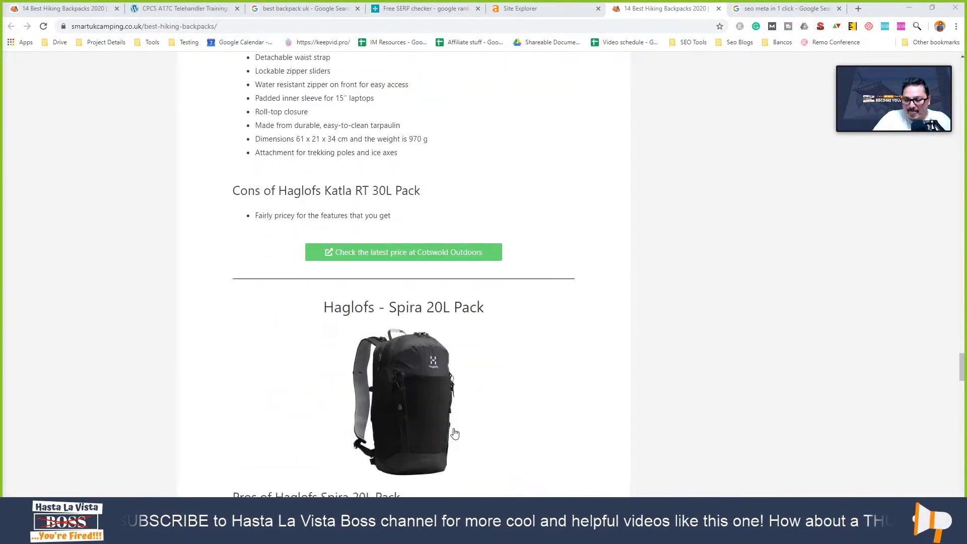
scroll(455, 433, "down", 20)
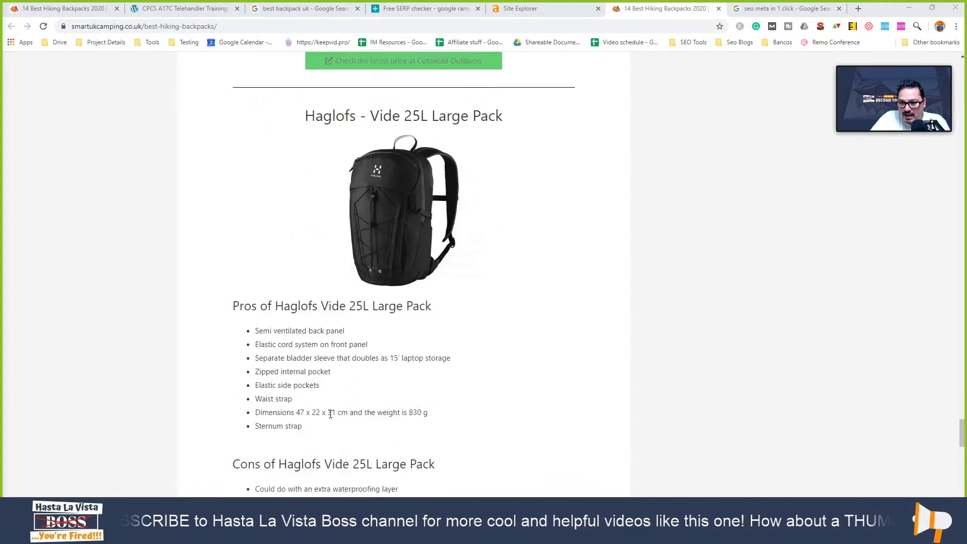
scroll(331, 414, "down", 15)
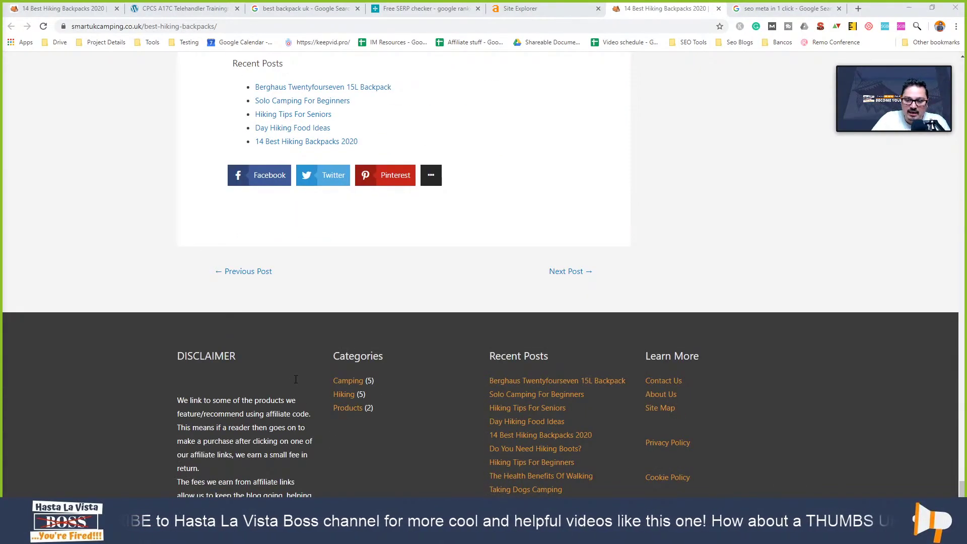
scroll(220, 368, "up", 5)
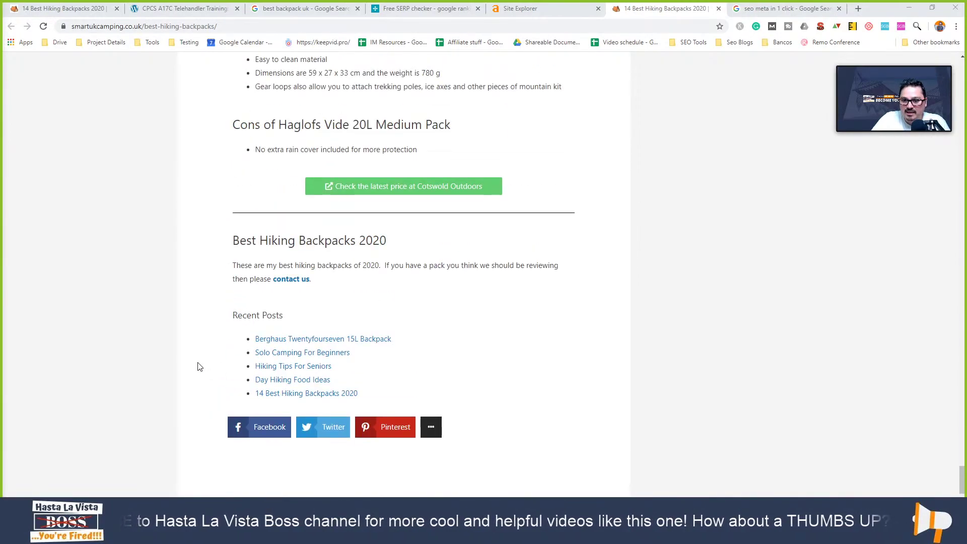
scroll(173, 363, "up", 1)
scroll(171, 362, "up", 1)
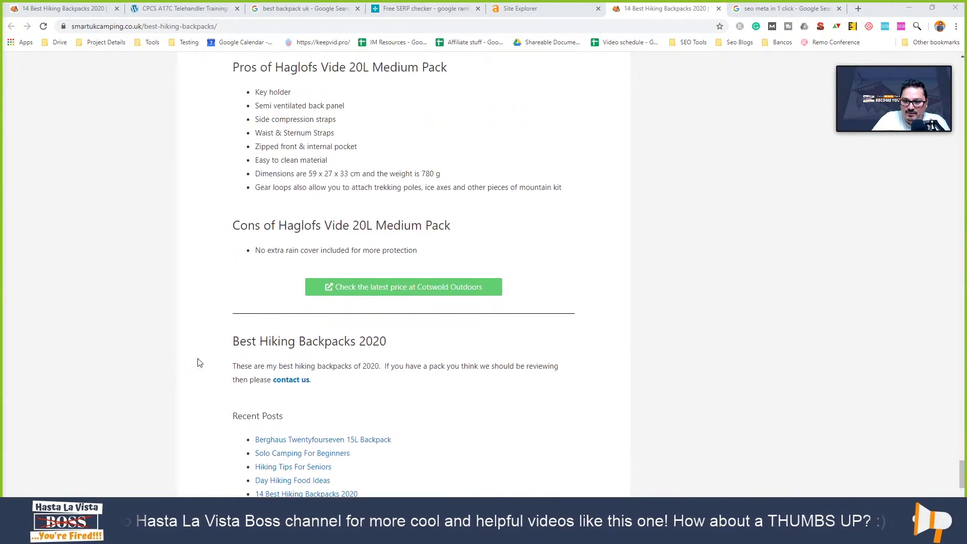
left_click_drag(233, 341, 402, 351)
left_click(403, 351)
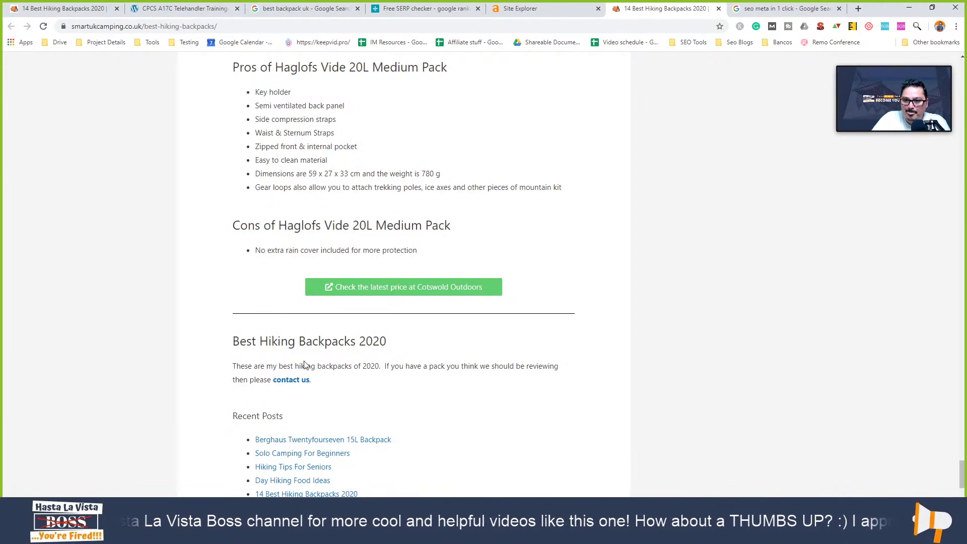
Revisit the Haglofs Vide 25L section, and highlight the closing heading together with the start of its paragraph
scroll(297, 365, "up", 9)
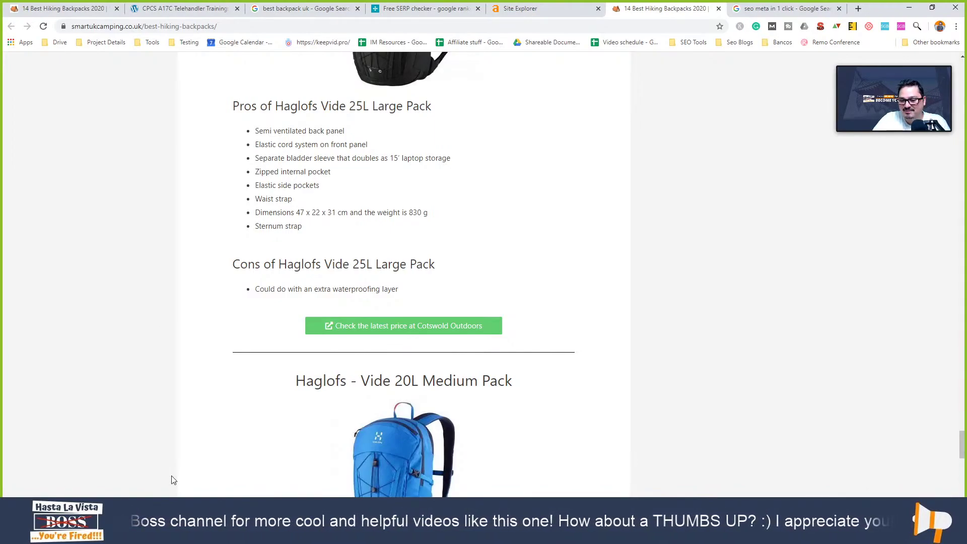
scroll(165, 481, "down", 12)
scroll(165, 482, "down", 6)
scroll(173, 456, "up", 6)
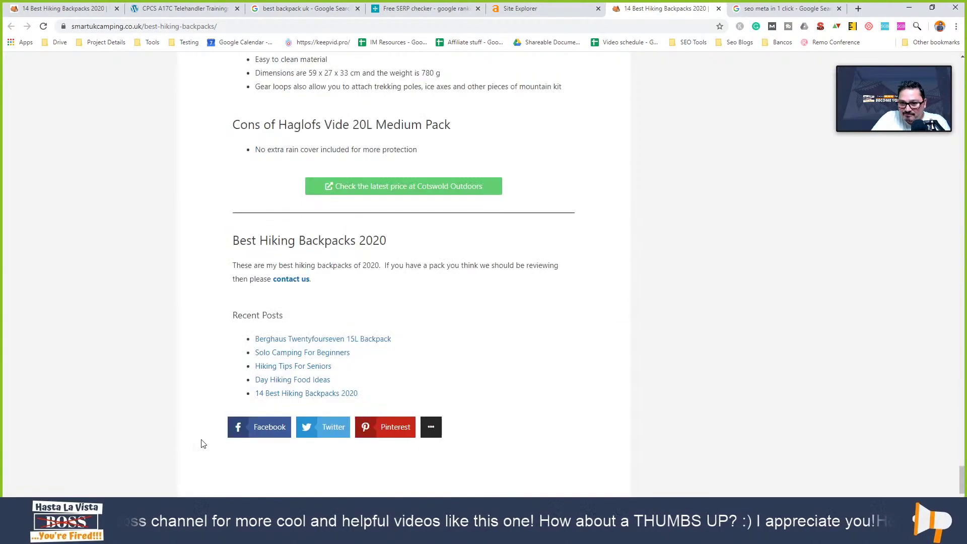
left_click_drag(234, 241, 457, 265)
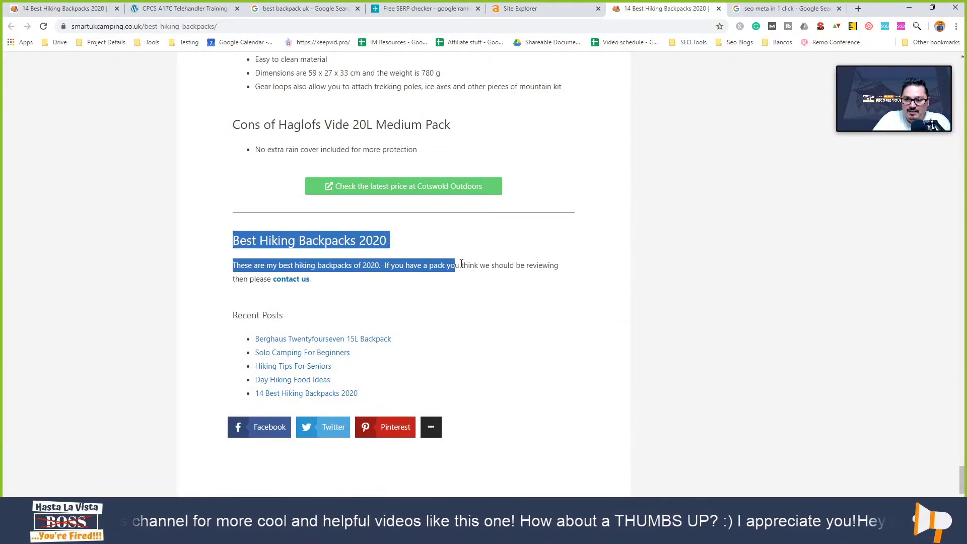
Compare the Haglofs product sections with the article's ending, and highlight only the closing "Best Hiking Backpacks 2020" heading again
scroll(403, 304, "up", 6)
scroll(394, 309, "up", 20)
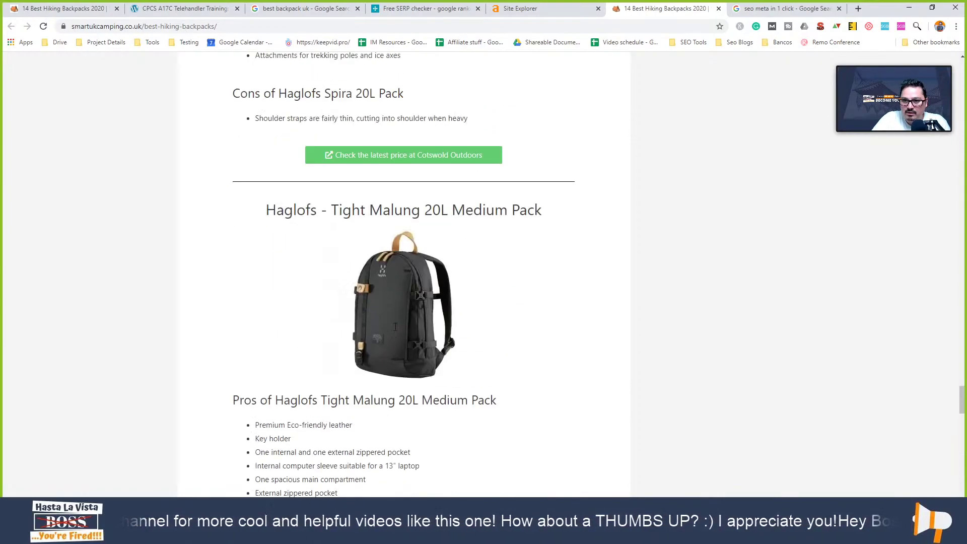
scroll(392, 332, "down", 20)
scroll(385, 336, "down", 6)
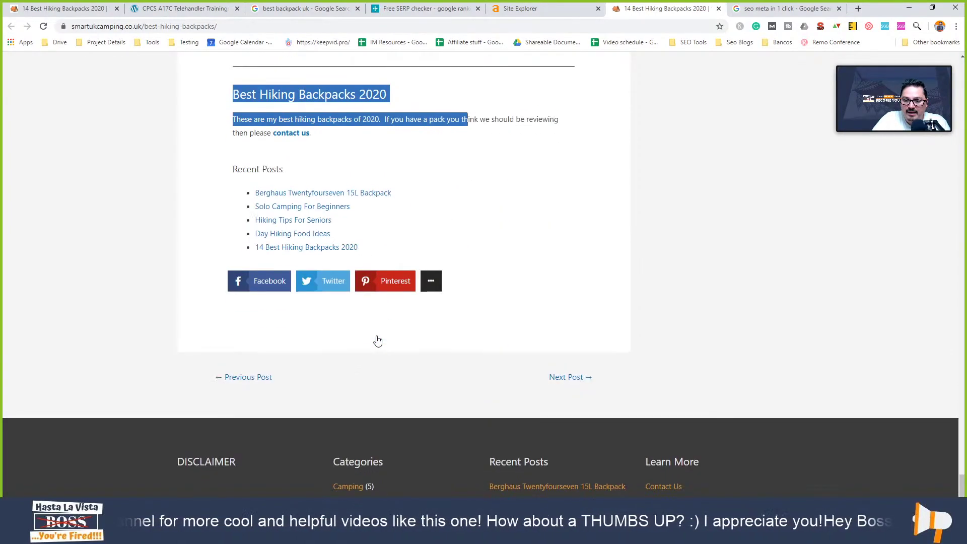
left_click(174, 231)
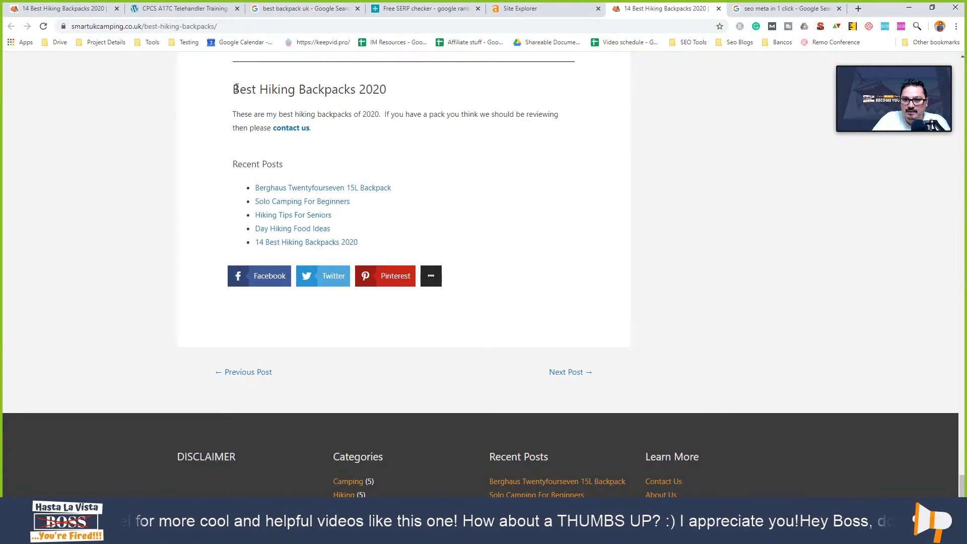
scroll(227, 232, "up", 3)
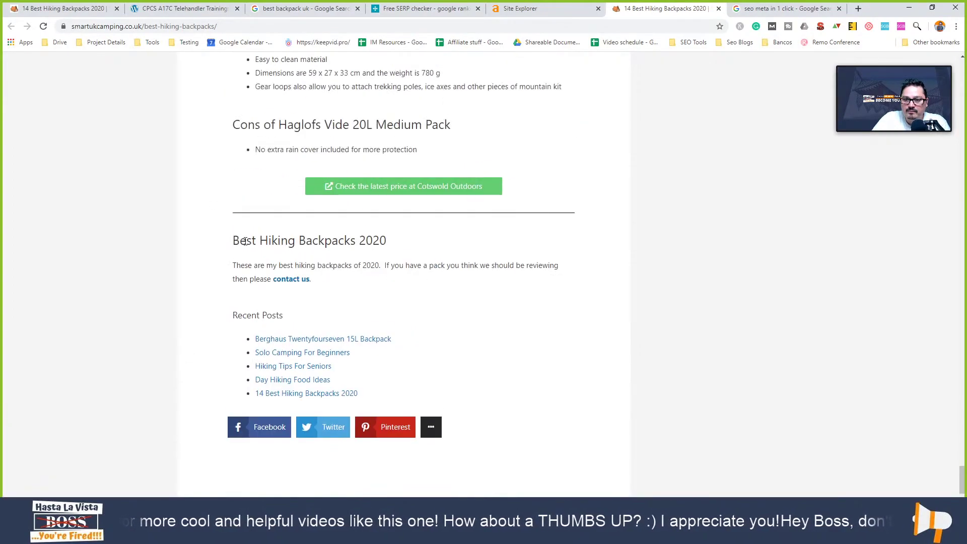
left_click_drag(234, 243, 400, 251)
left_click(602, 240)
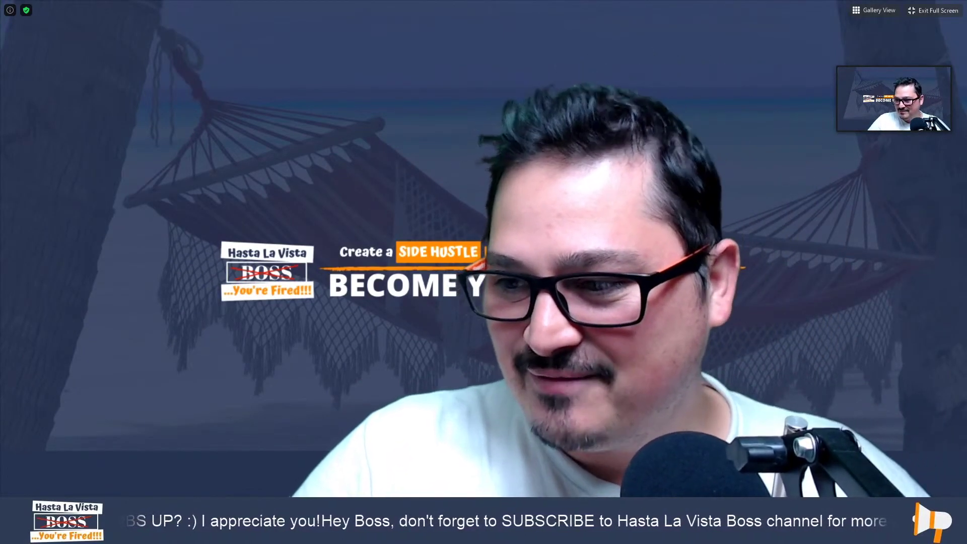
key("alt+s")
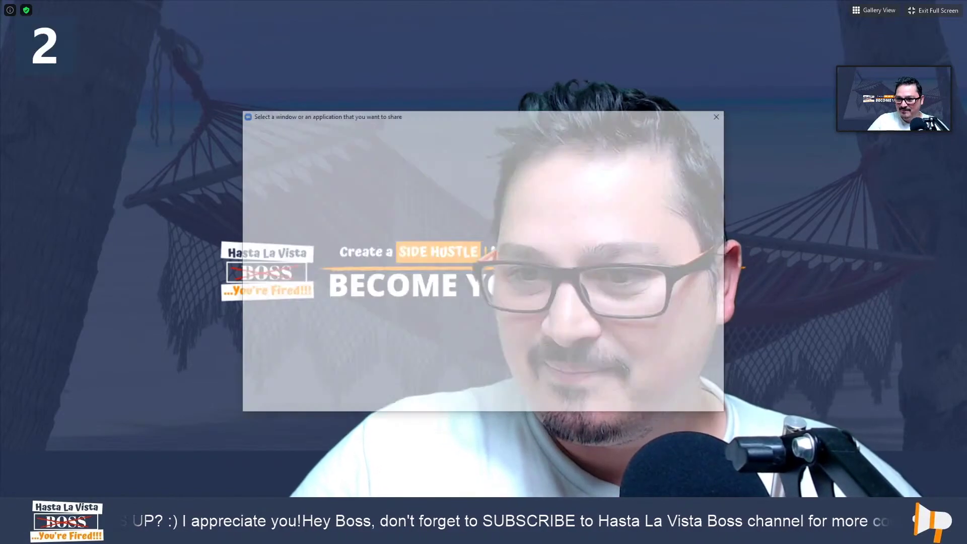
double_click(434, 183)
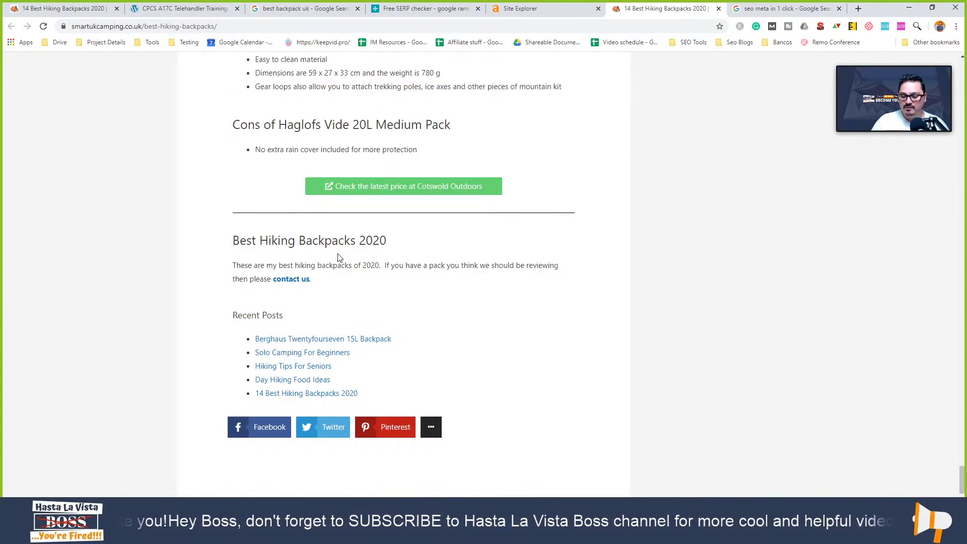
Re-examine the last Haglofs pack sections, the site footer and the article's concluding section
scroll(338, 257, "up", 15)
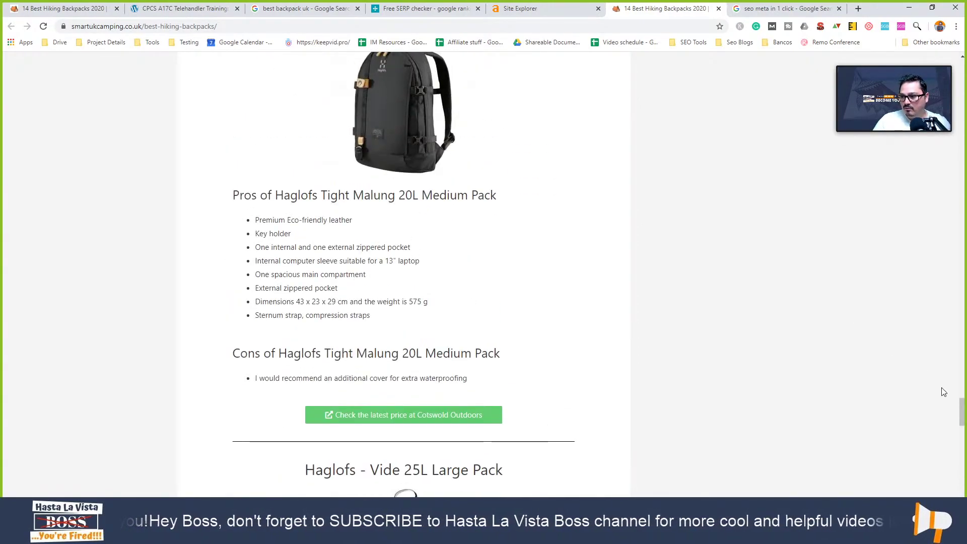
mouse_move(962, 412)
left_mouse_down()
mouse_move(963, 83)
mouse_move(963, 430)
left_mouse_up()
scroll(651, 358, "down", 6)
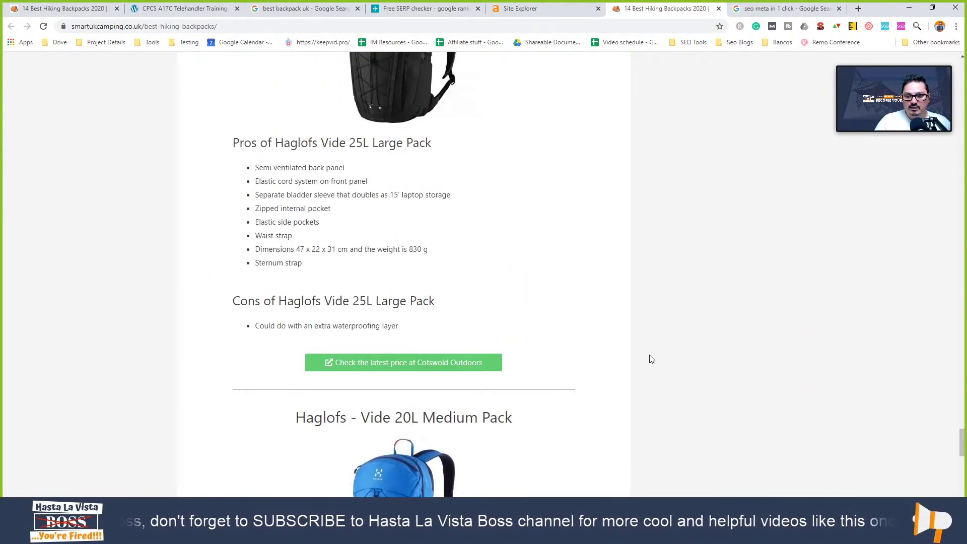
scroll(283, 197, "down", 19)
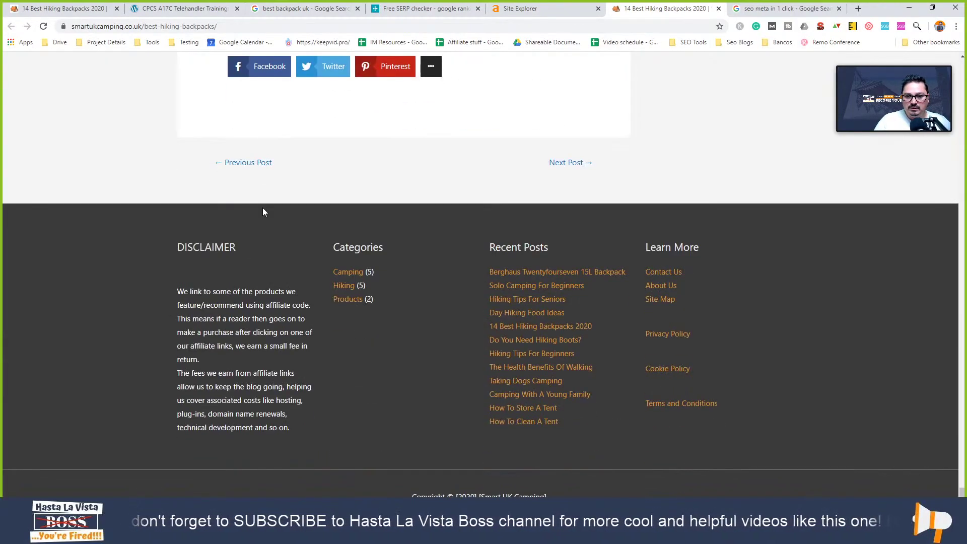
scroll(264, 210, "up", 9)
scroll(242, 219, "down", 3)
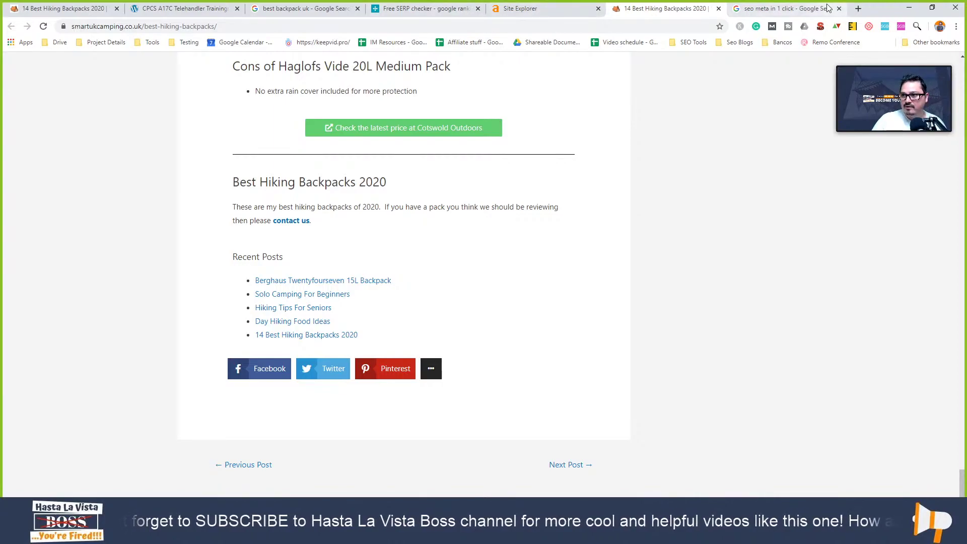
Replace the "seo meta in 1 click" Google search with a search for "best backpack uk"
left_click(804, 9)
triple_click(139, 71)
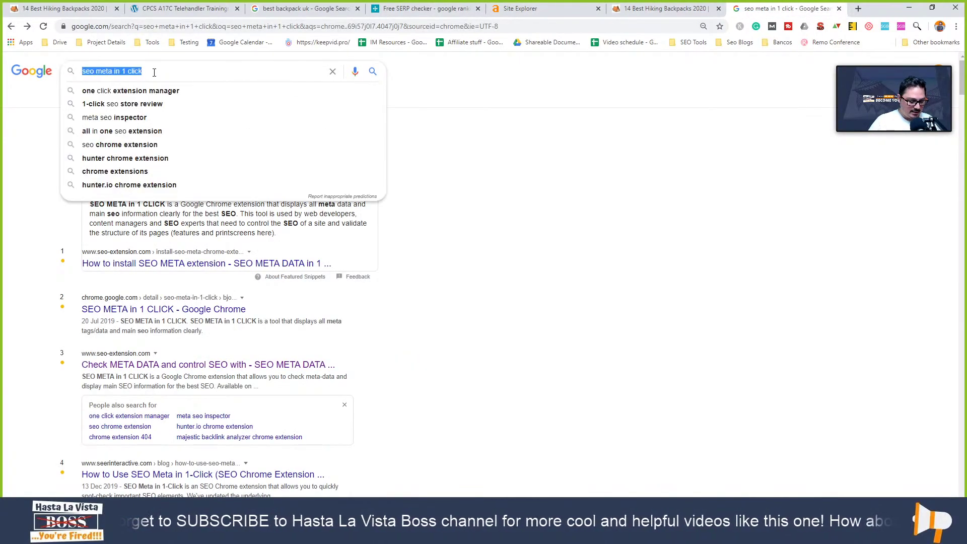
type("best")
key("Down")
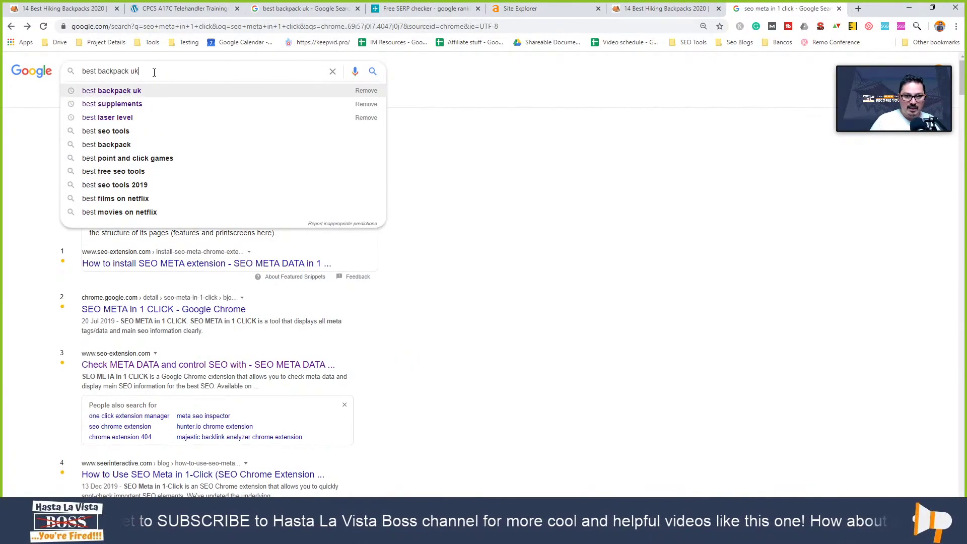
key("Return")
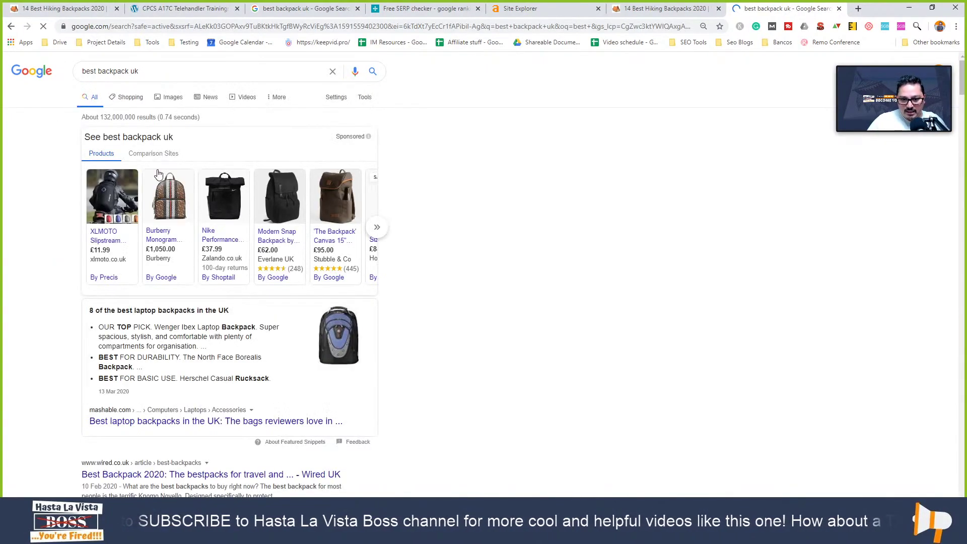
Examine the ranked results, expanding and collapsing the "What in your opinion is the best backpack brand?" question under the ultimatefrance.com result
scroll(126, 282, "down", 12)
scroll(127, 299, "down", 15)
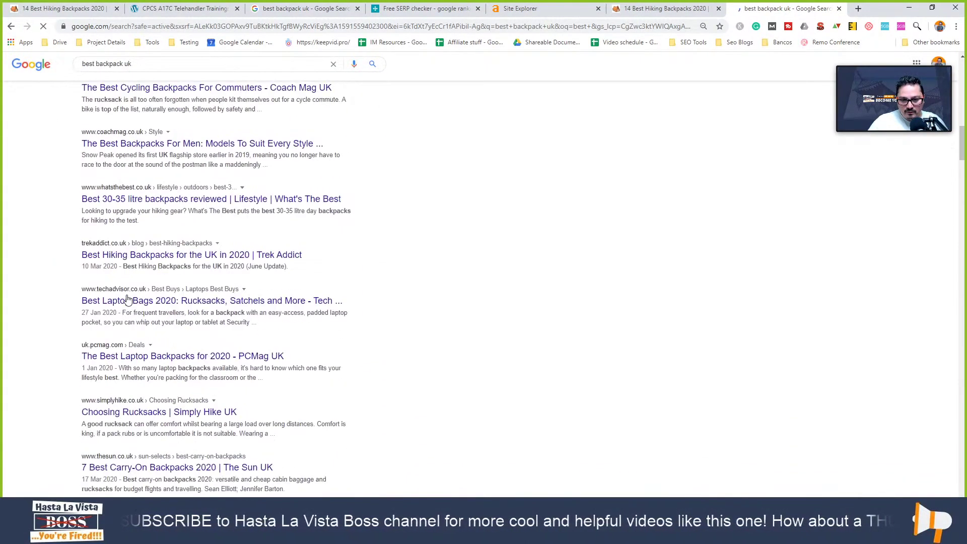
scroll(114, 332, "down", 20)
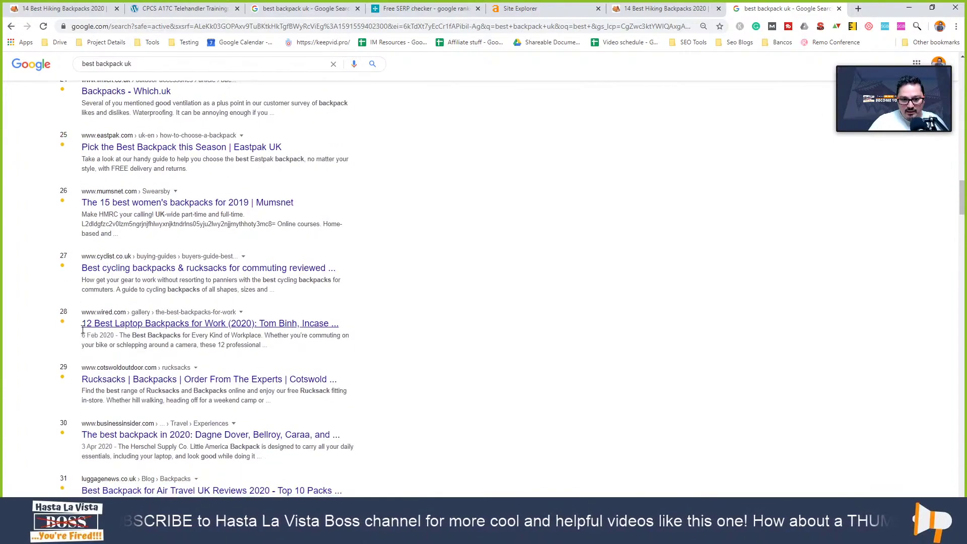
scroll(63, 337, "up", 5)
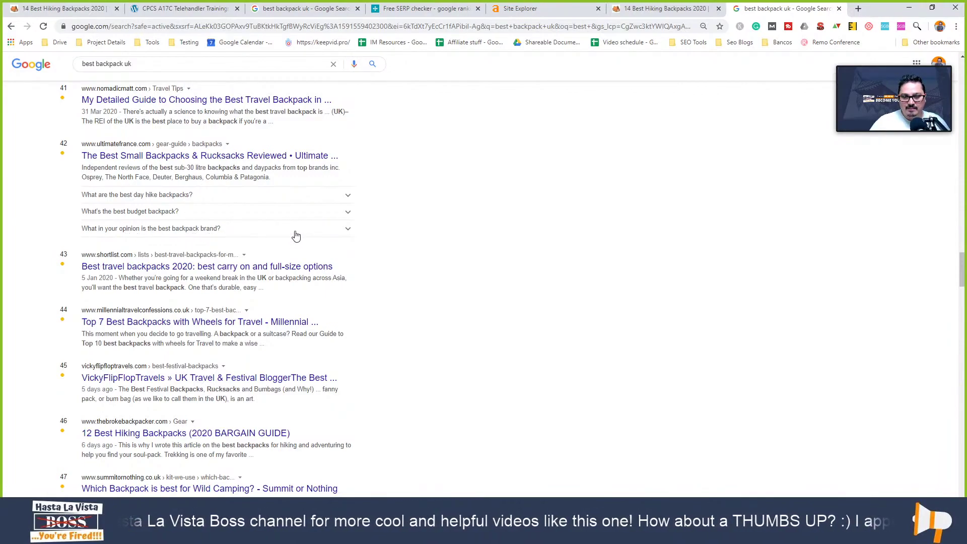
left_click(347, 233)
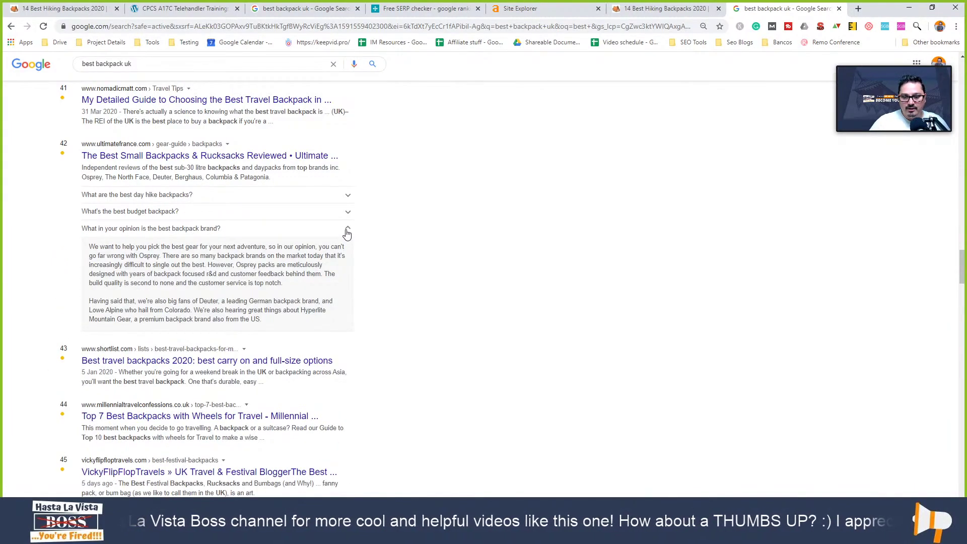
left_click(347, 233)
scroll(114, 301, "down", 20)
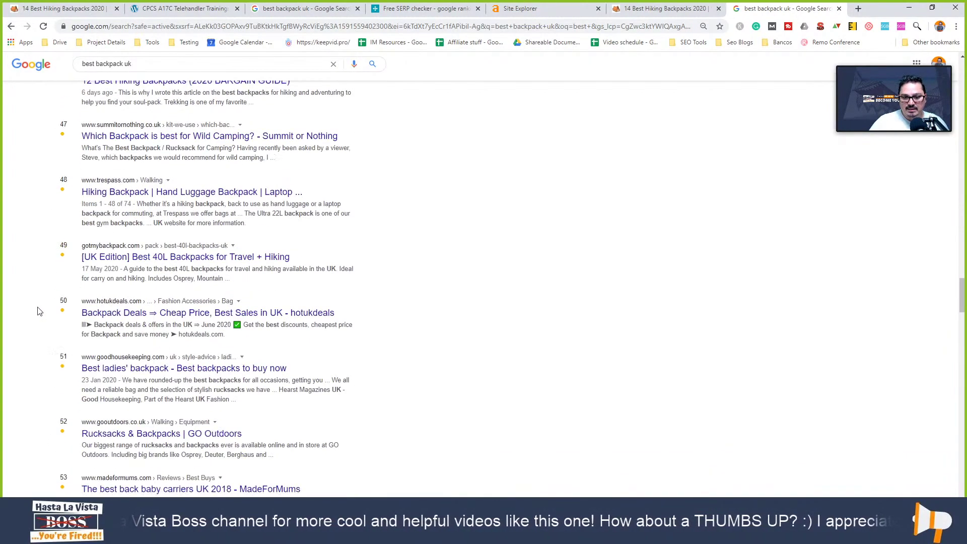
Examine the remaining "best backpack uk" results down to the related searches, and return to the start of the results
scroll(415, 371, "down", 20)
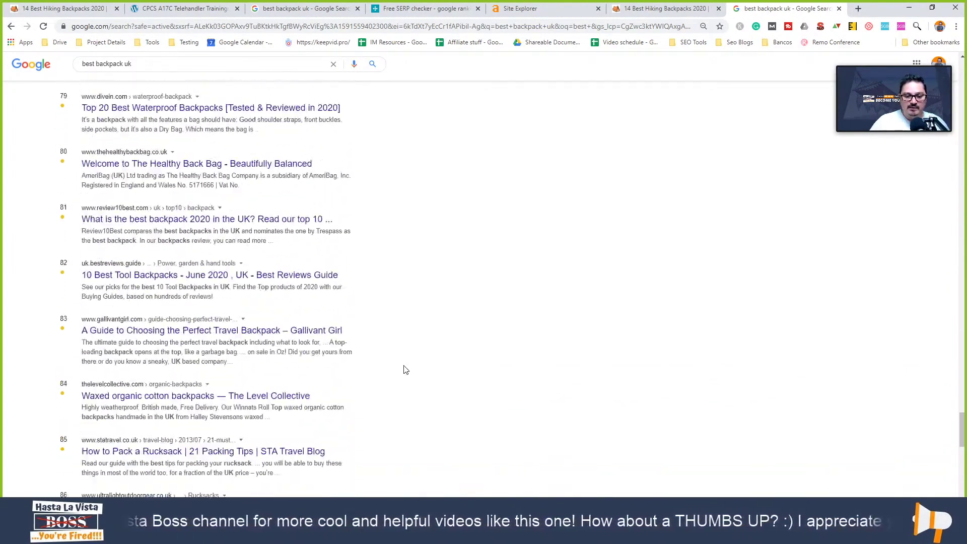
scroll(405, 369, "down", 4)
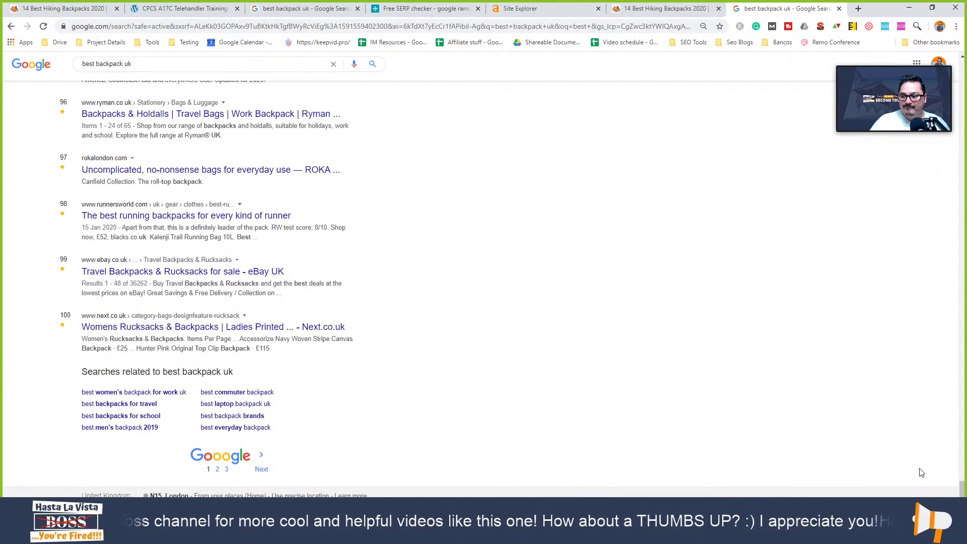
key("Home")
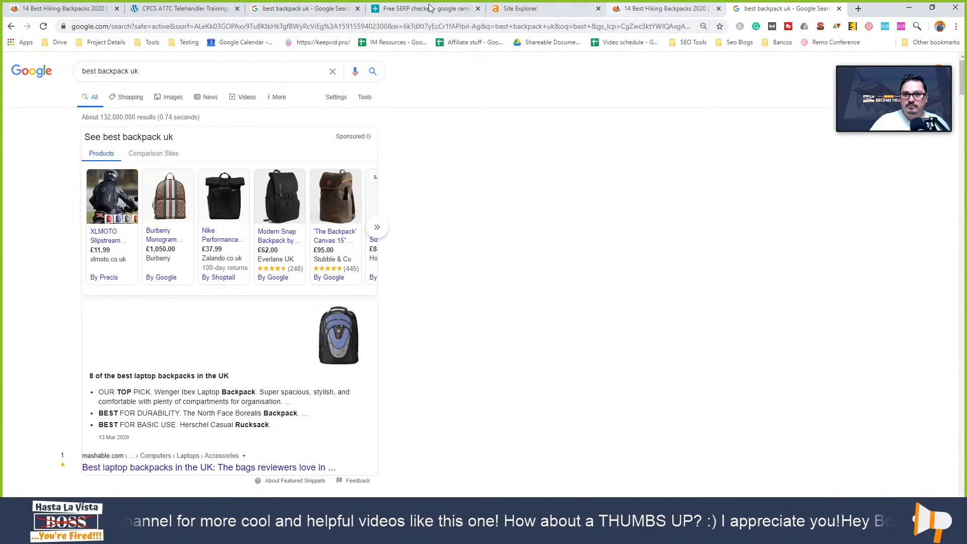
Return to the "14 Best Hiking Backpacks 2020" article and bring its Quick List and first Berghaus product section into view
left_click(629, 9)
scroll(483, 276, "up", 20)
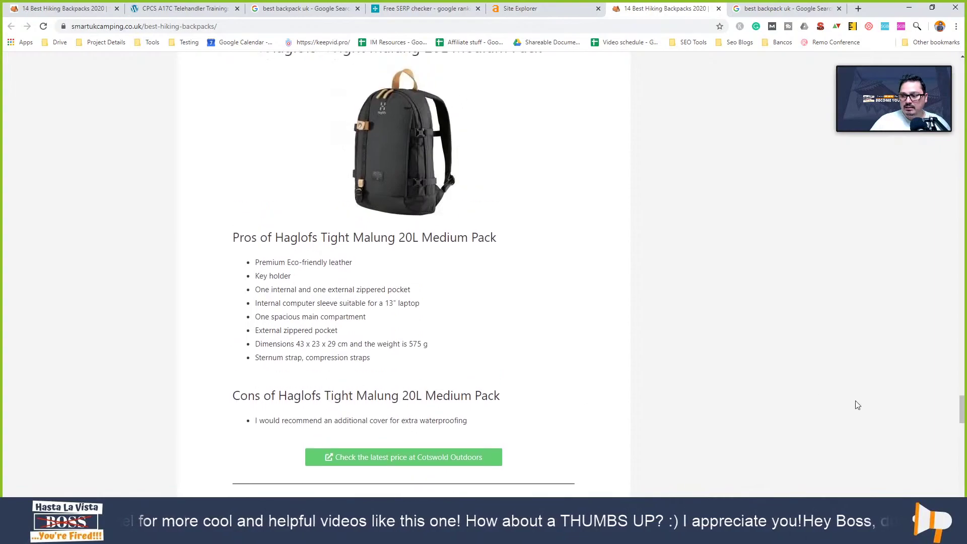
left_click_drag(961, 422, 961, 65)
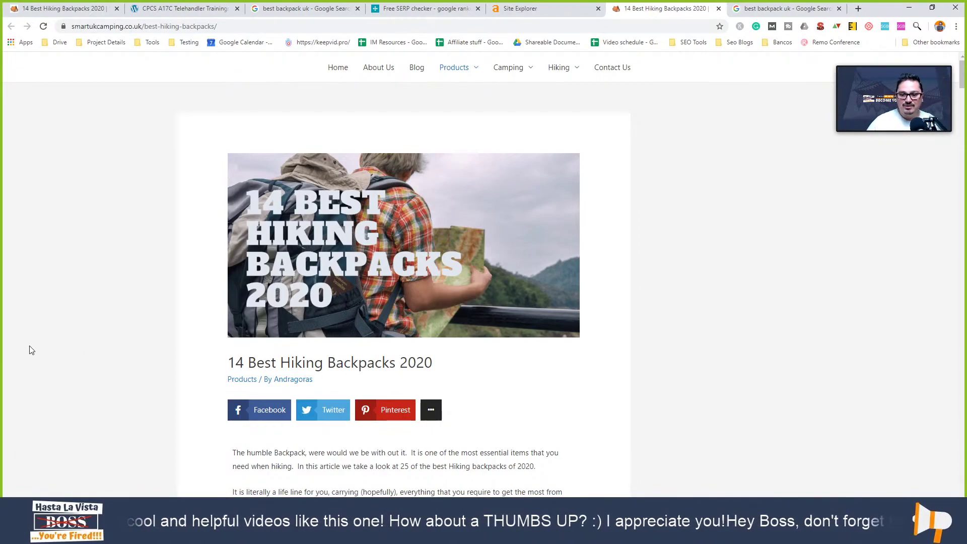
scroll(143, 383, "down", 3)
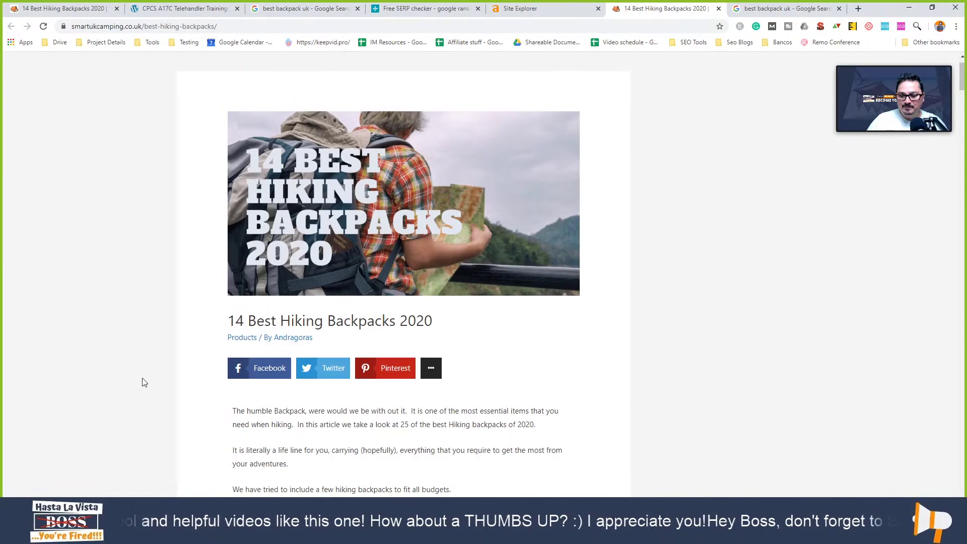
scroll(143, 383, "down", 7)
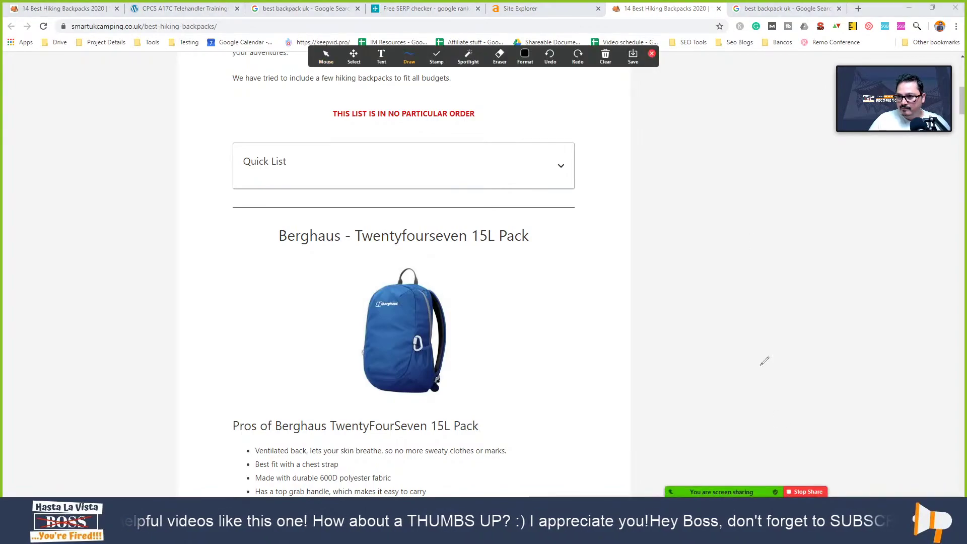
Draw an outlined rectangle over the Quick List and the Berghaus heading as the frame of a comparison table
left_click(409, 58)
mouse_move(436, 59)
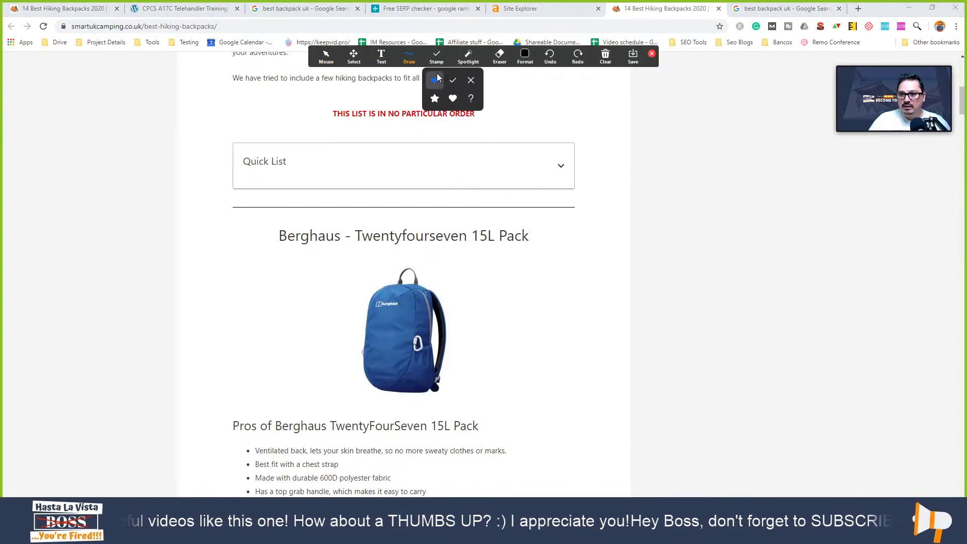
left_click(438, 81)
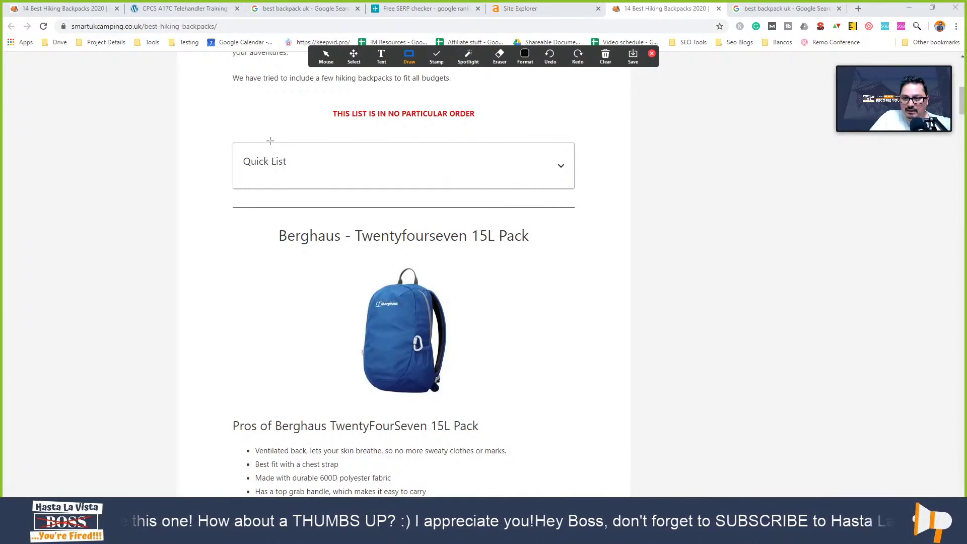
mouse_move(267, 133)
left_mouse_down()
mouse_move(406, 209)
mouse_move(603, 281)
mouse_move(565, 285)
left_mouse_up()
Divide the drawn rectangle into four columns with three straight vertical lines
left_click(409, 57)
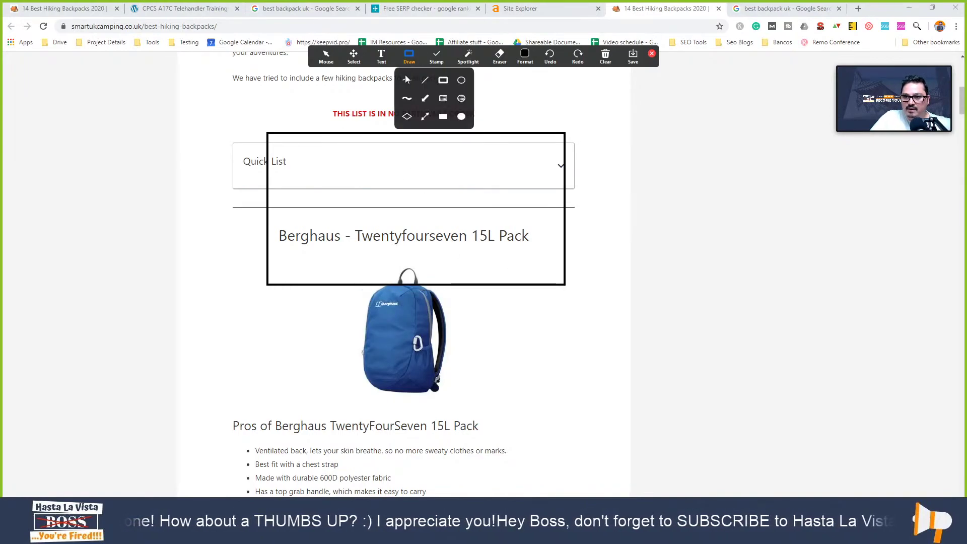
left_click(405, 75)
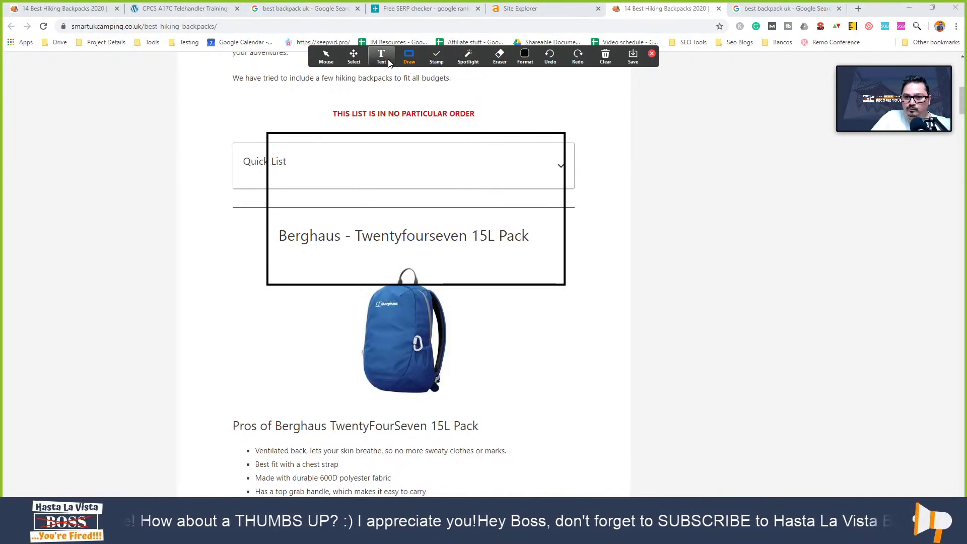
left_click(408, 58)
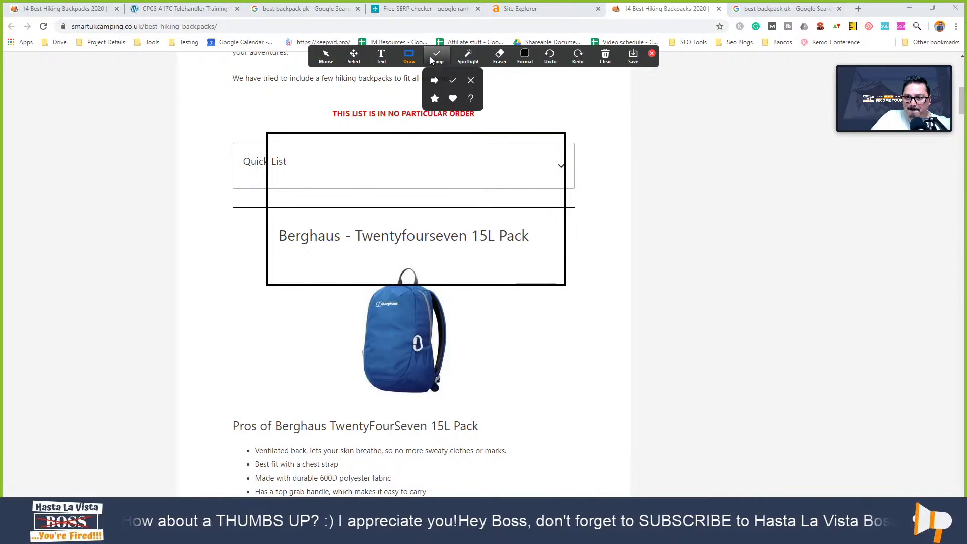
left_click(382, 59)
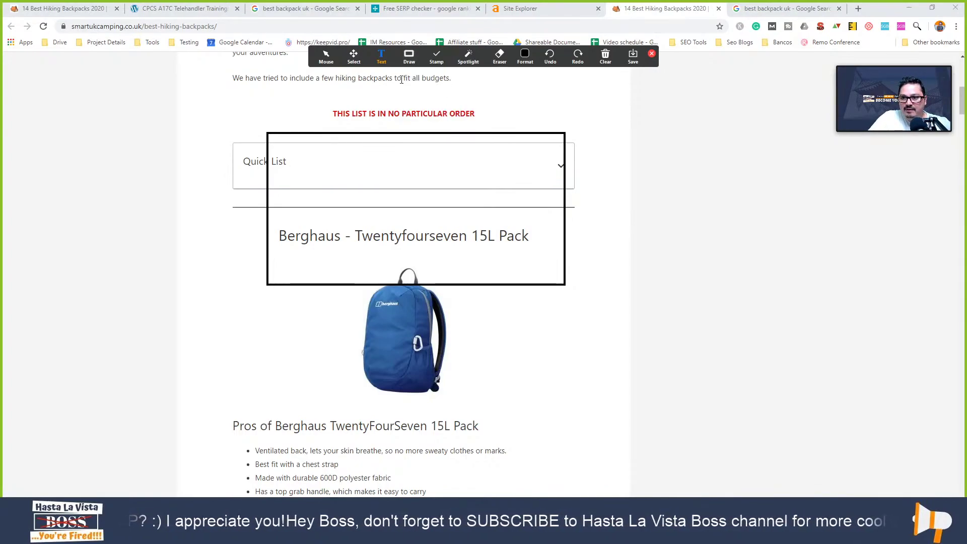
left_click(427, 83)
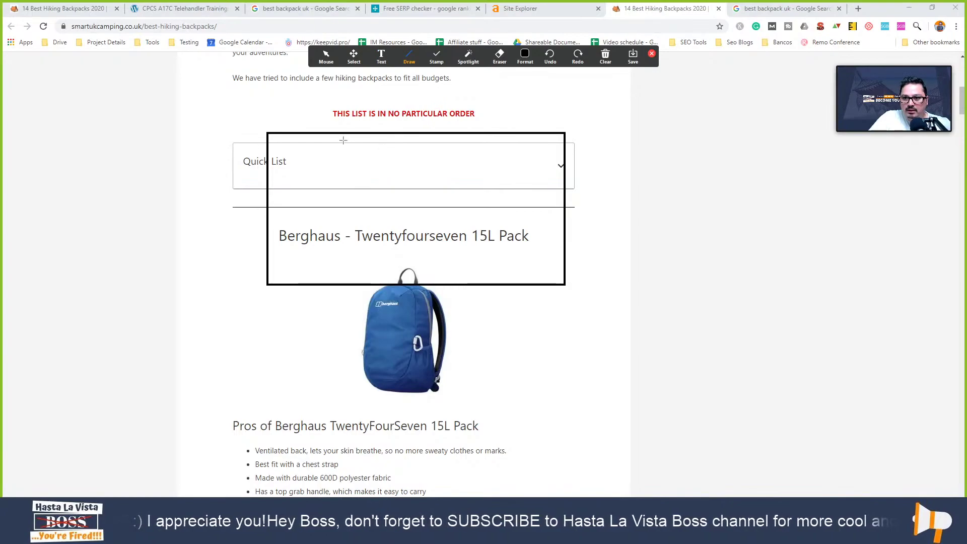
left_click_drag(325, 135, 327, 285)
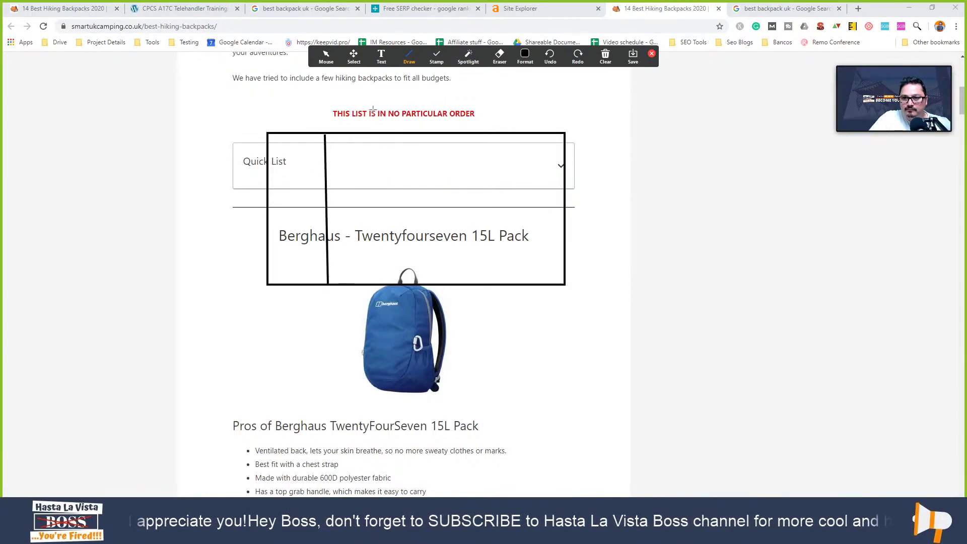
left_click_drag(397, 135, 398, 285)
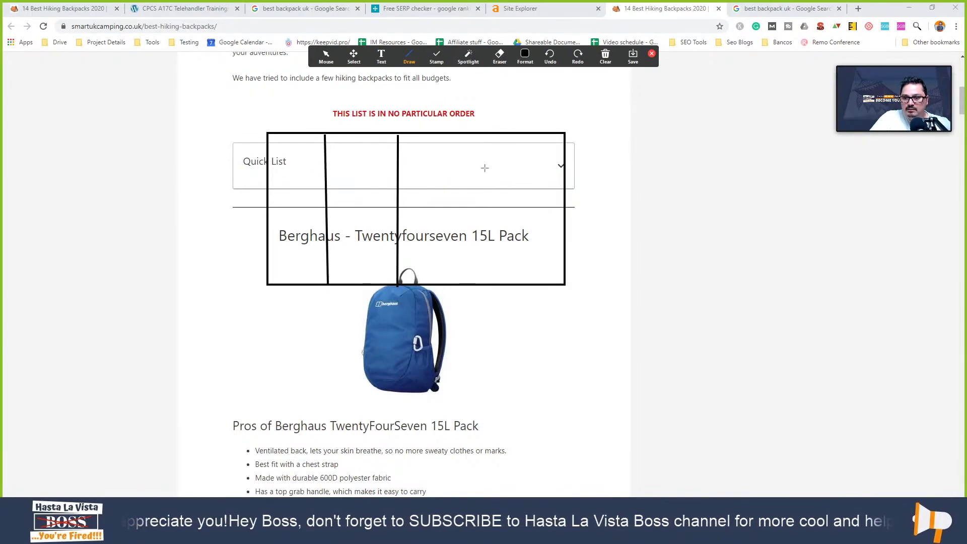
mouse_move(472, 136)
left_mouse_down()
mouse_move(471, 312)
mouse_move(470, 287)
left_mouse_up()
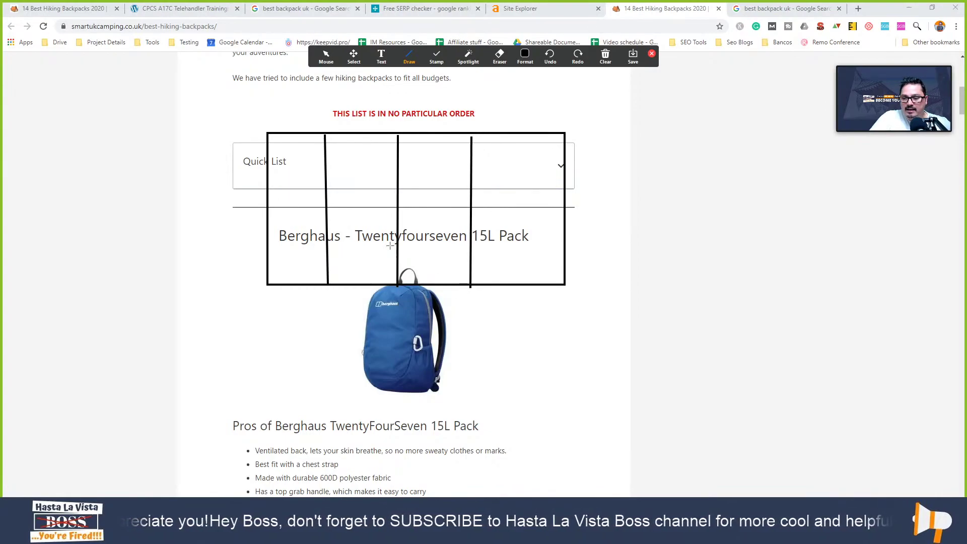
Divide the drawn table into four rows with three straight lines across its full width
left_click_drag(269, 172, 565, 174)
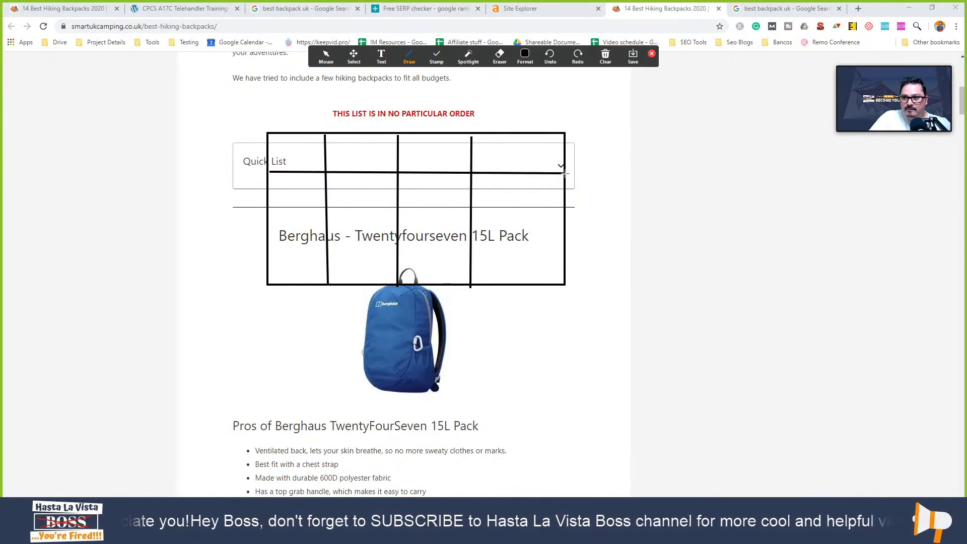
left_click_drag(272, 209, 568, 219)
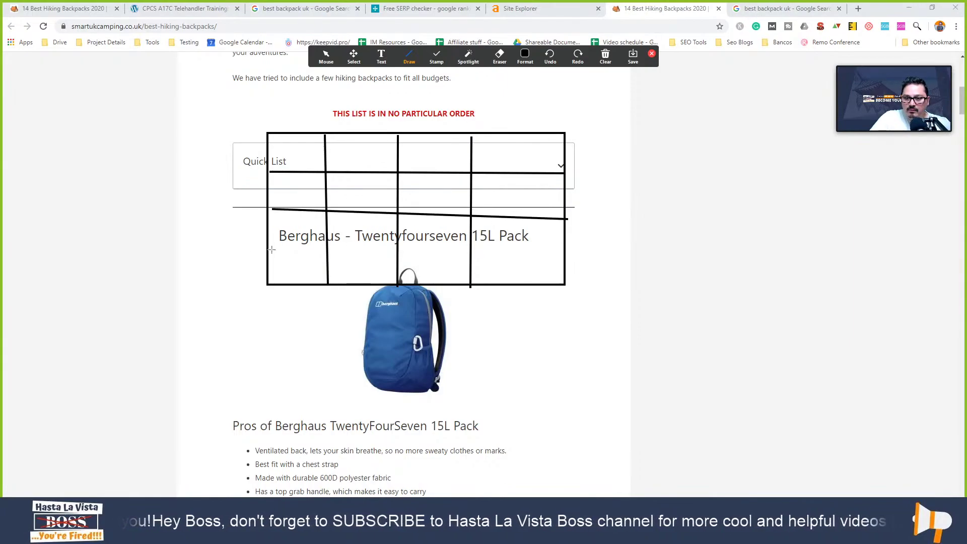
left_click_drag(271, 249, 566, 251)
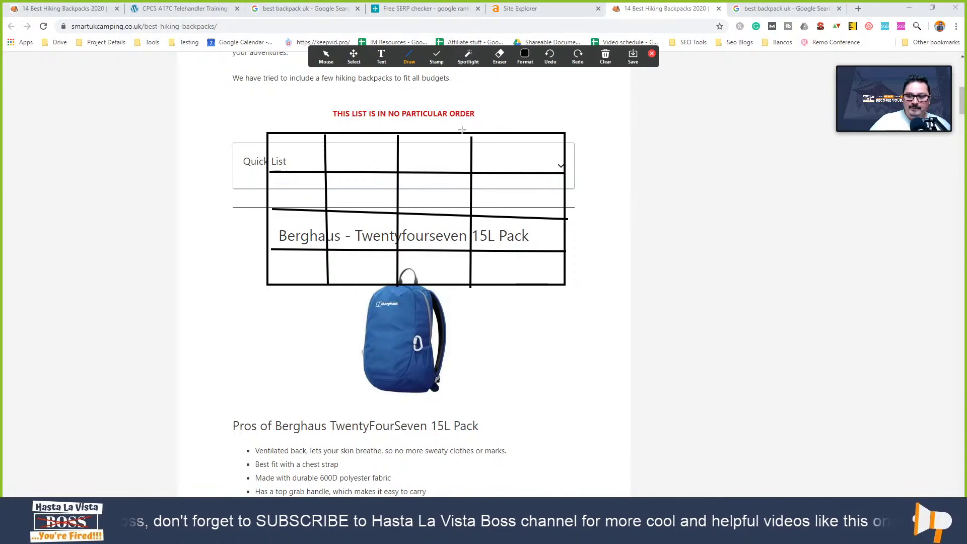
Add the text annotation "best for kids" in the first row of the drawn table, starting in its first column
mouse_move(452, 66)
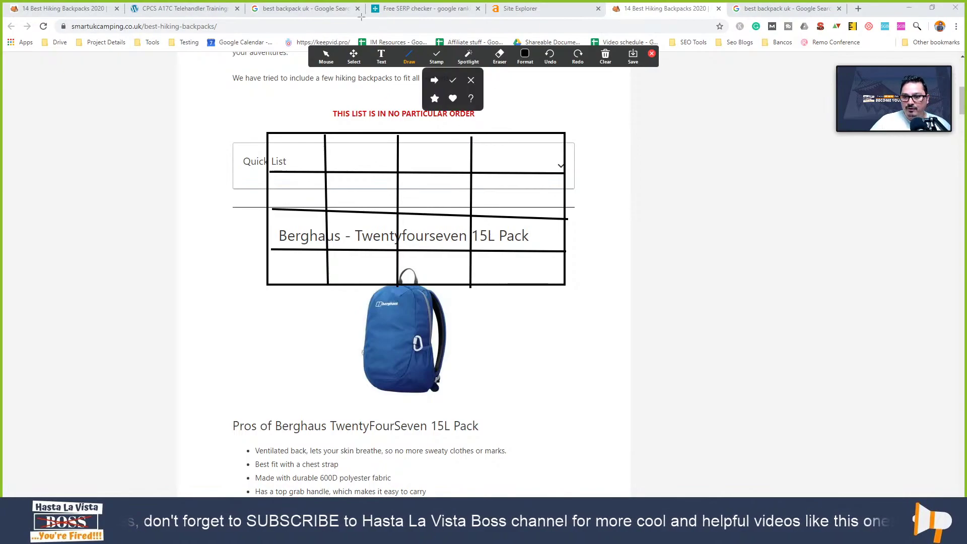
left_click(381, 57)
left_click(280, 155)
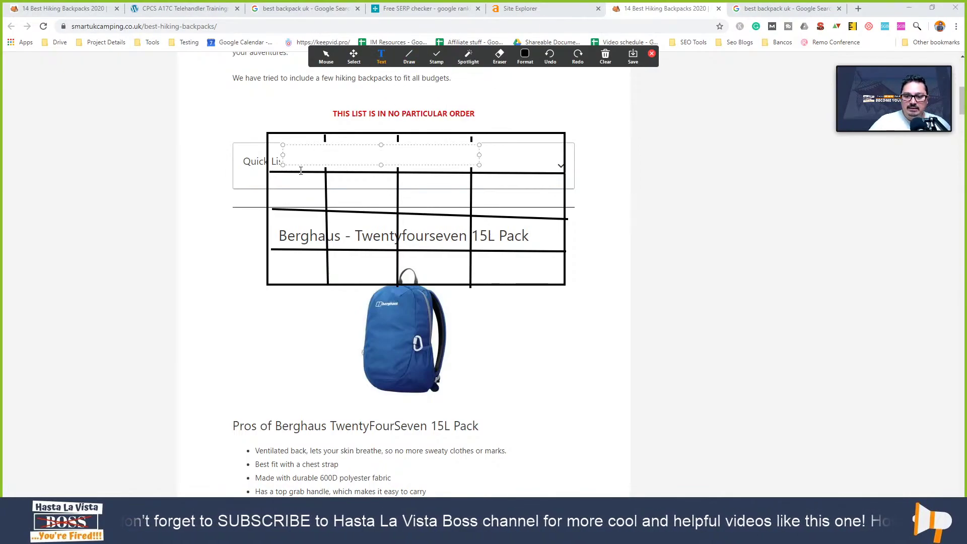
type("bet")
key("BackSpace")
type("s")
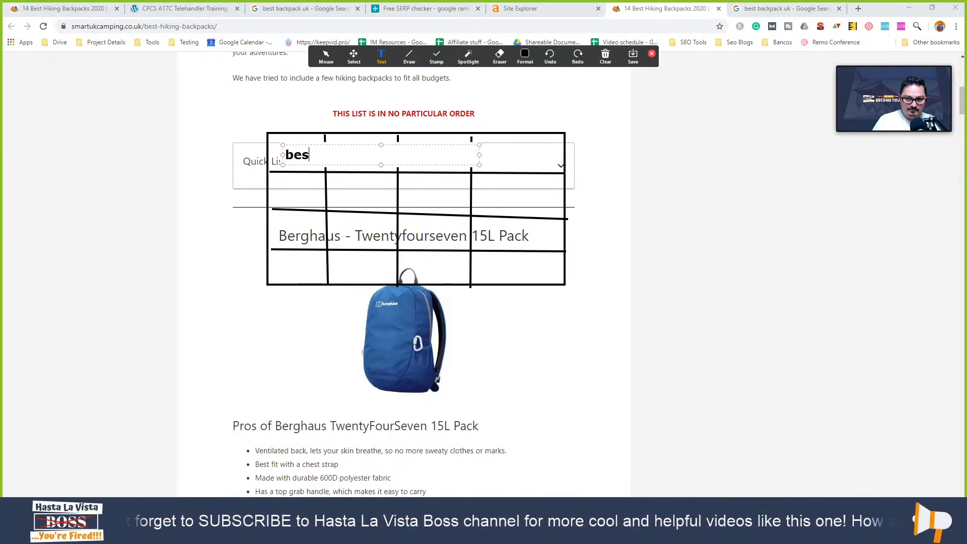
type(" r")
key("BackSpace")
key("BackSpace")
type("r")
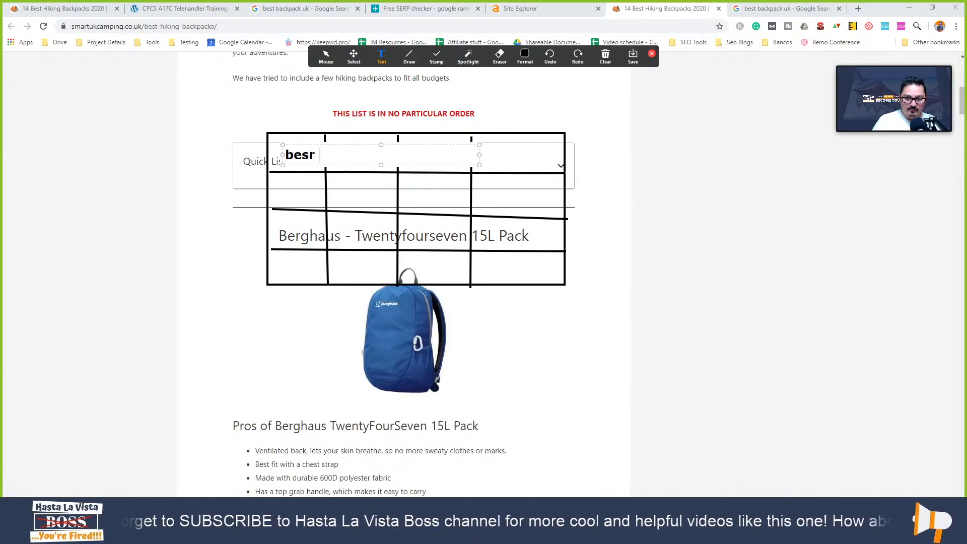
key("BackSpace")
type("t fo")
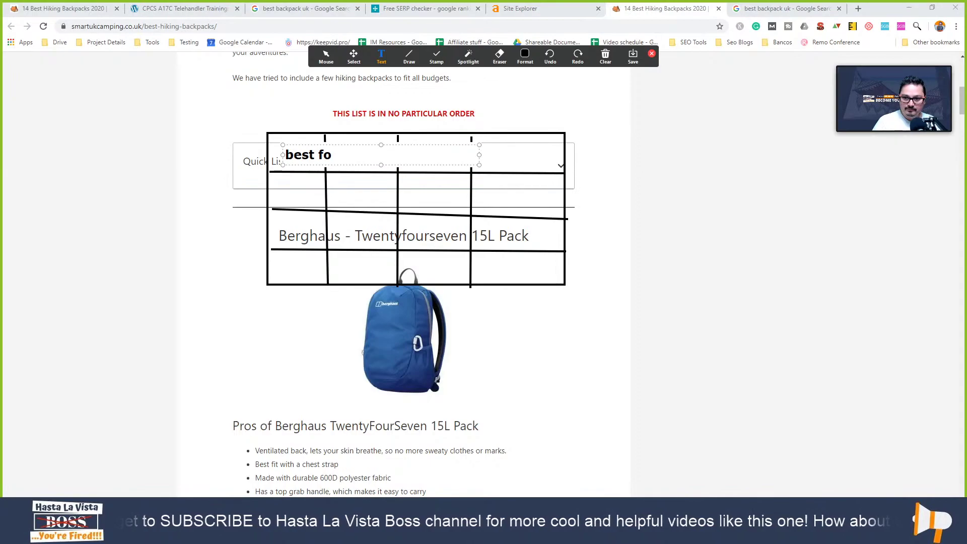
type("r kids")
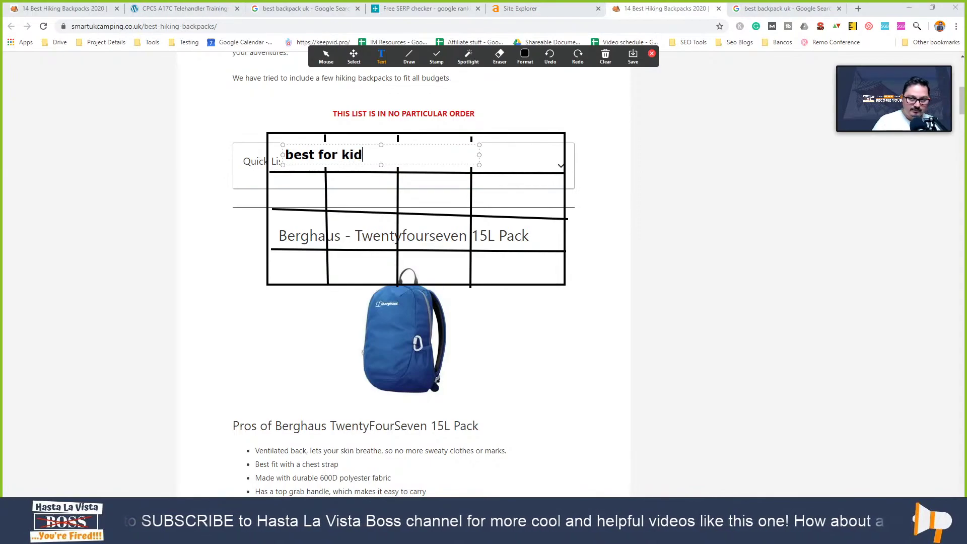
left_click(287, 189)
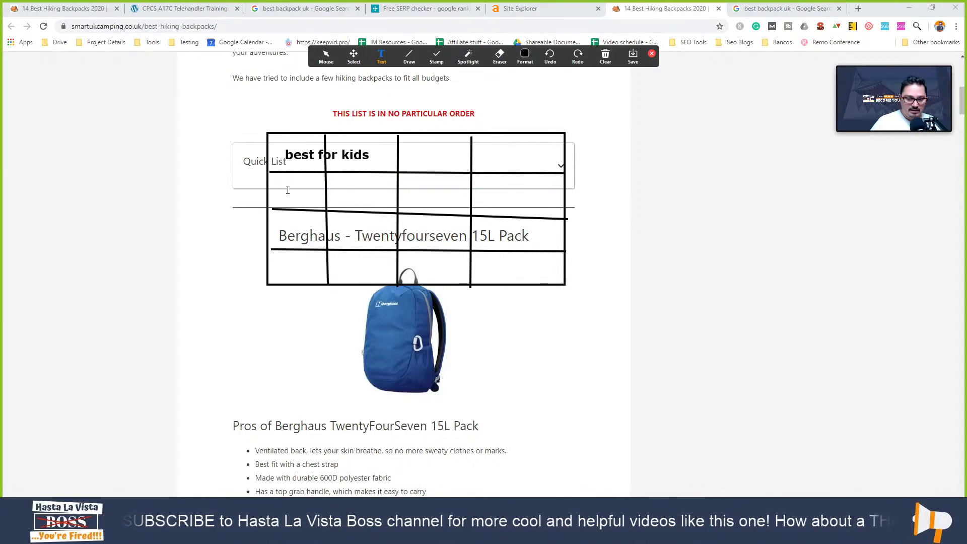
Add the text annotation "best for for women" in the table's second row and shift it toward the table's outer edge
left_click(287, 189)
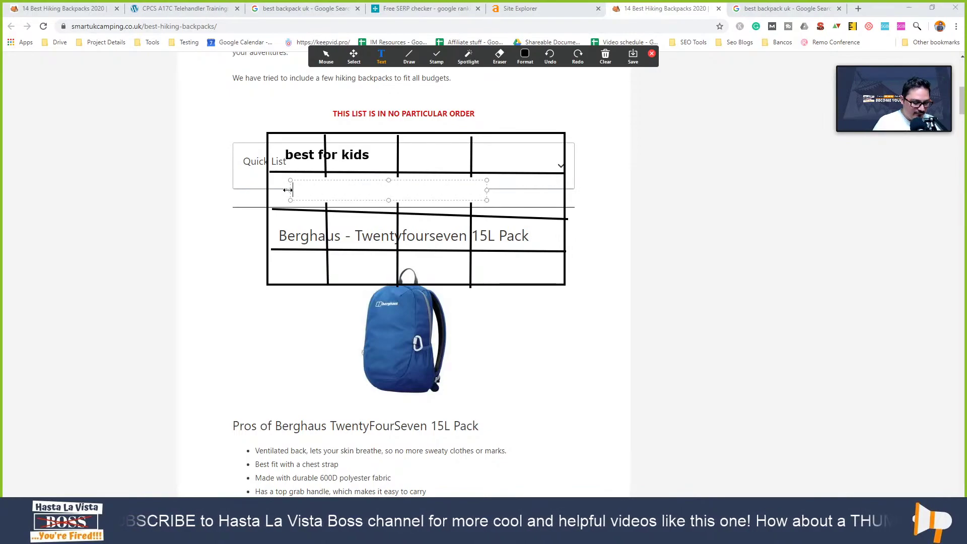
type("best ")
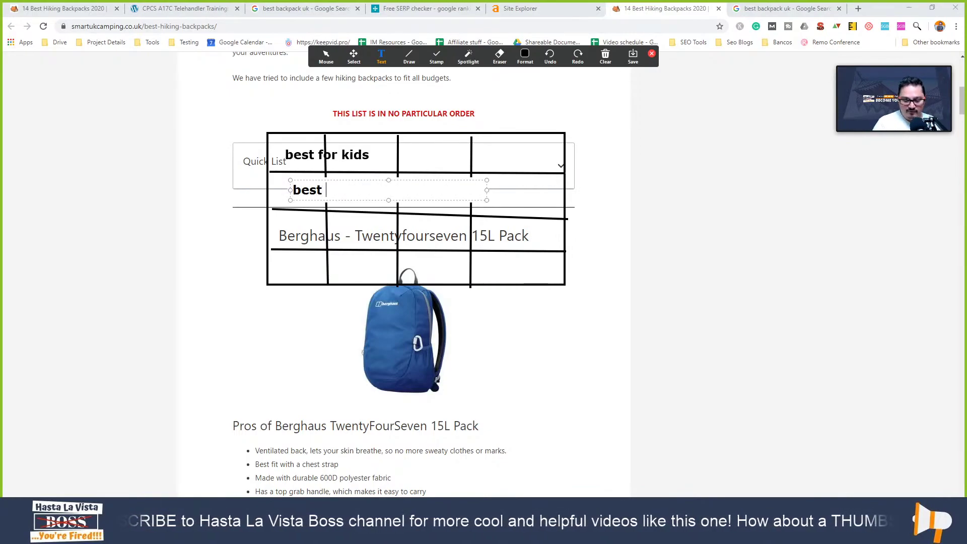
type("for for women")
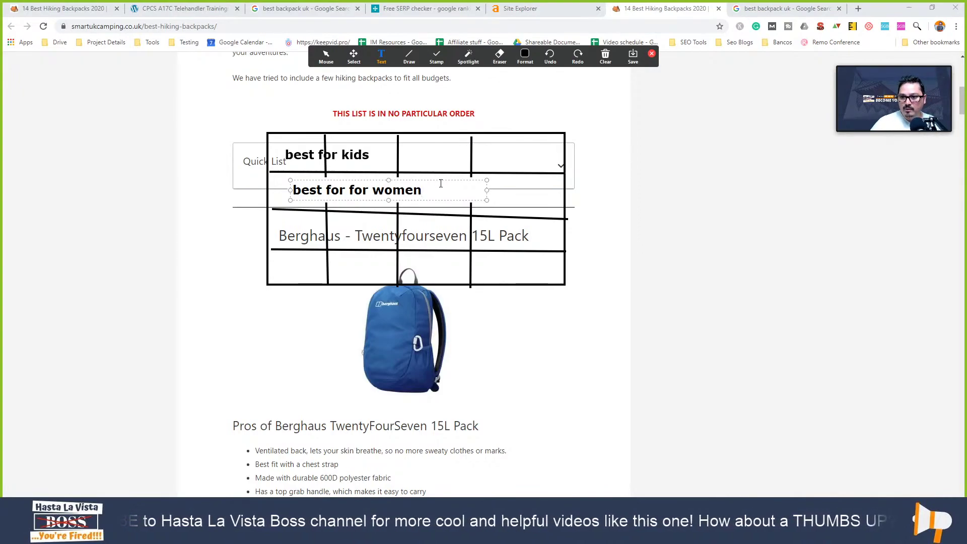
left_click_drag(440, 179, 408, 180)
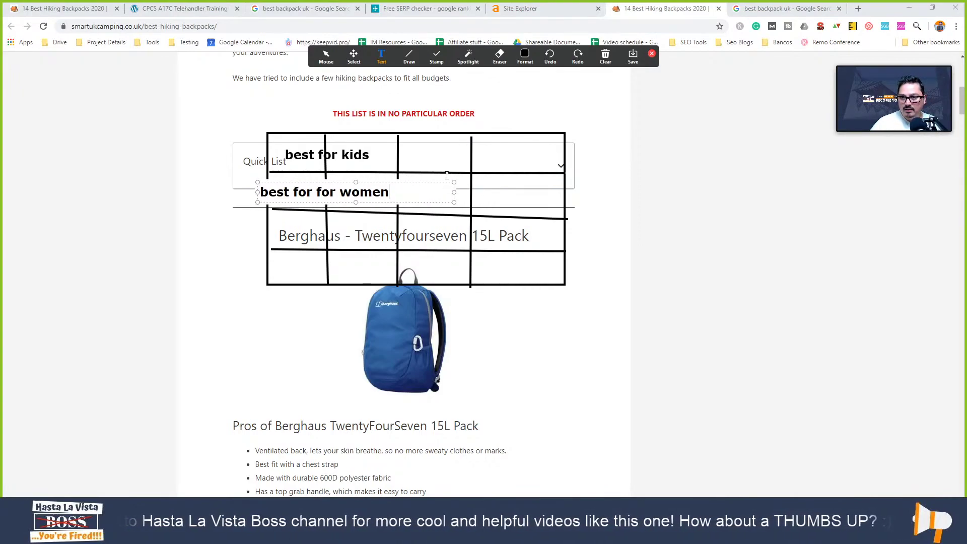
Add the text annotation "waterproof" beside "best for kids" in the third column, sizing its text box to fit one line
left_click(374, 149)
left_click(374, 150)
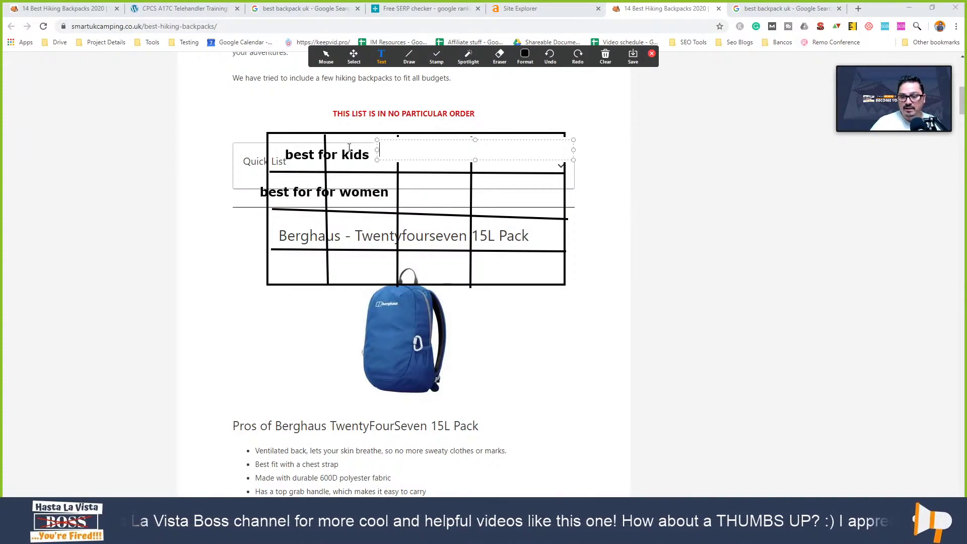
left_click_drag(472, 139, 496, 140)
left_click_drag(598, 150, 451, 158)
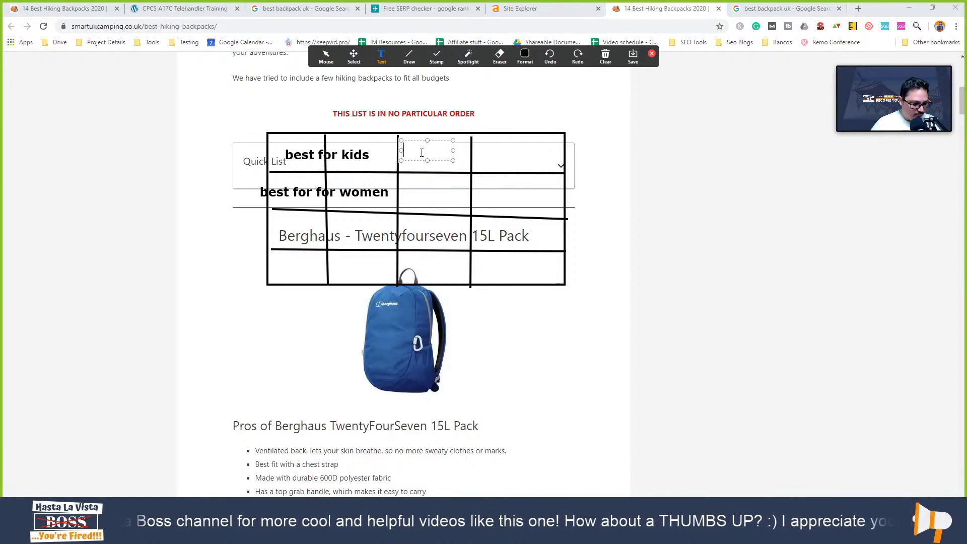
type("water proof")
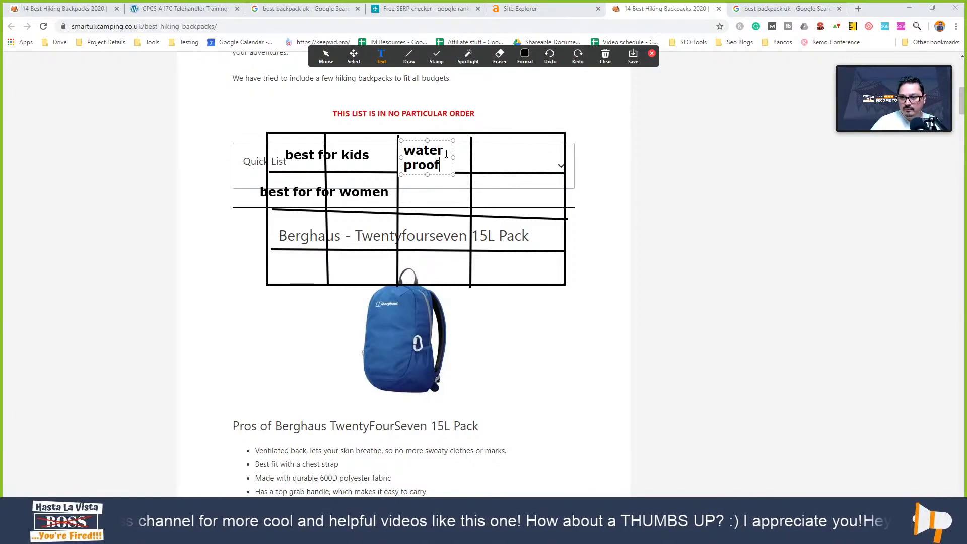
left_click_drag(453, 157, 509, 156)
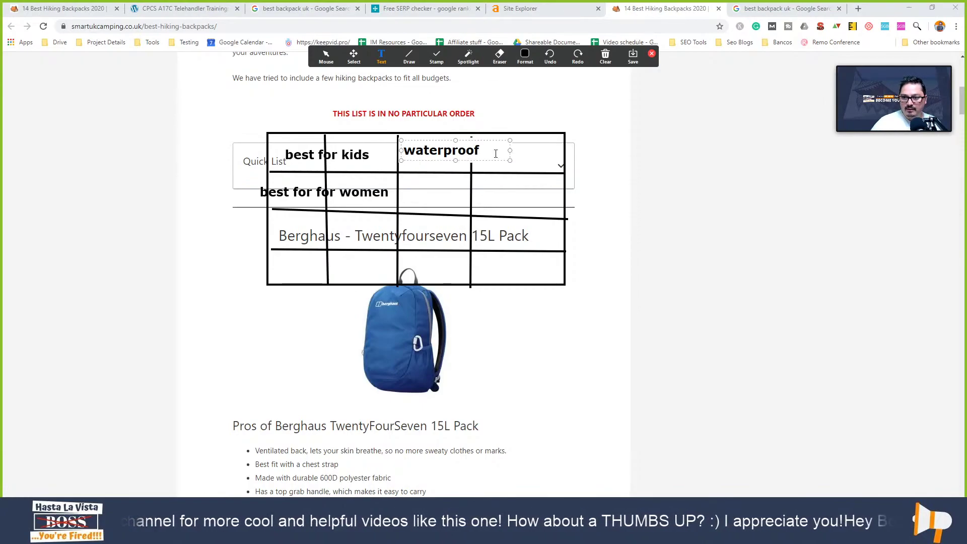
Add "wheels" on a second line of the "waterproof" annotation and narrow its text box to the table's third column
key("Return")
type("ro")
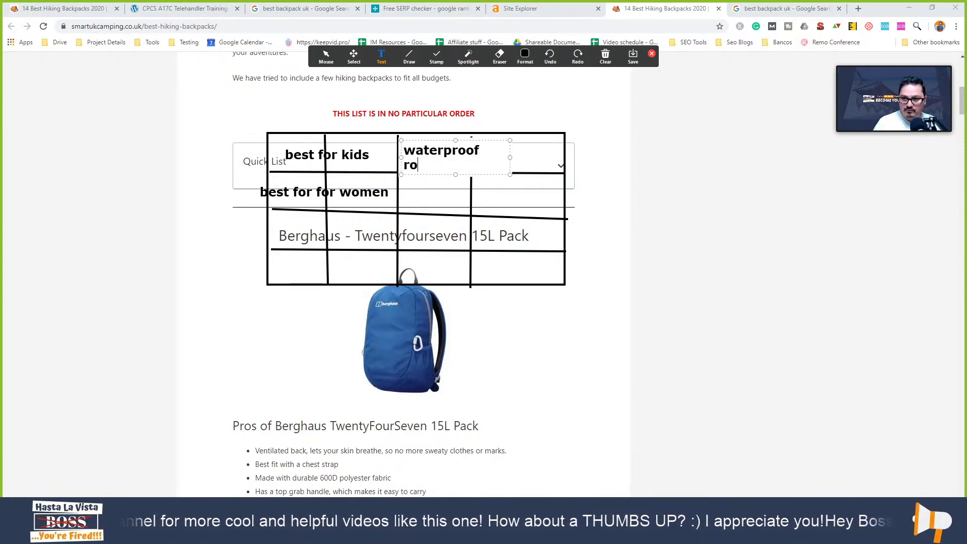
key("BackSpace")
key("BackSpace")
type("wheels")
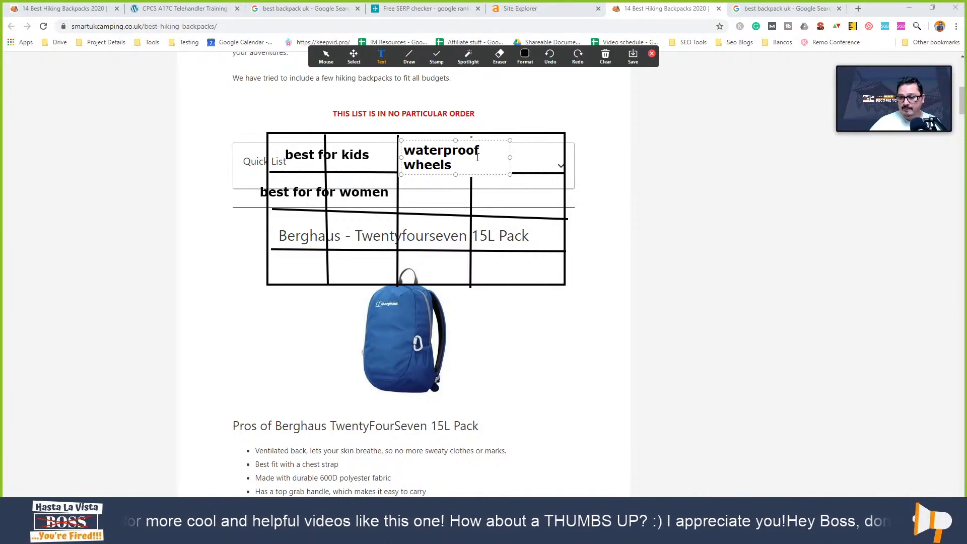
left_click(510, 156)
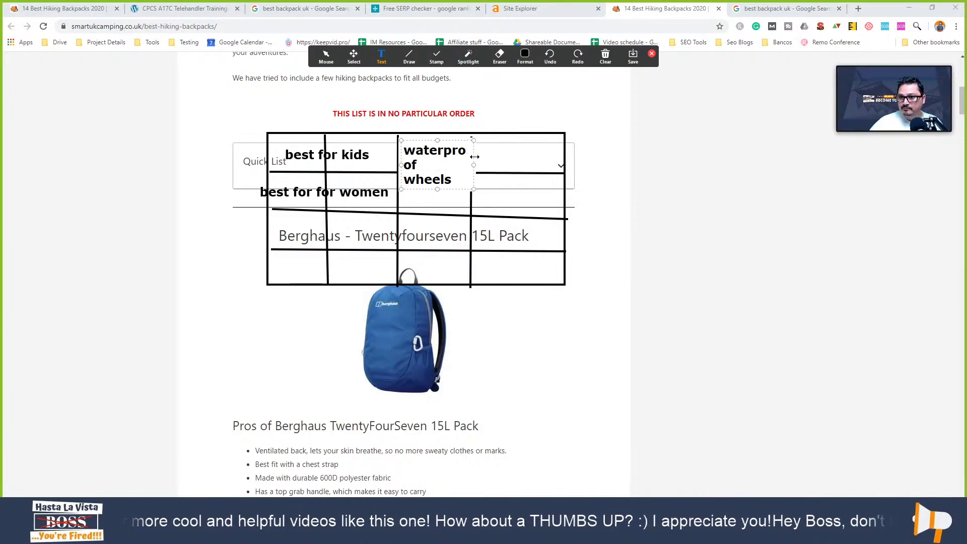
Add the text annotation "check price" in the first row's fourth column, fitting its text box to the column width
left_click(508, 153)
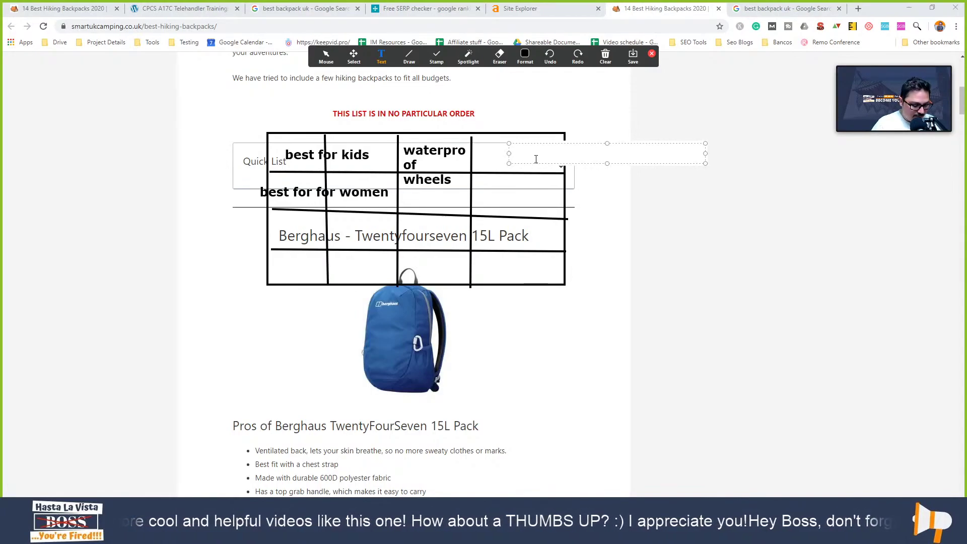
type("check price")
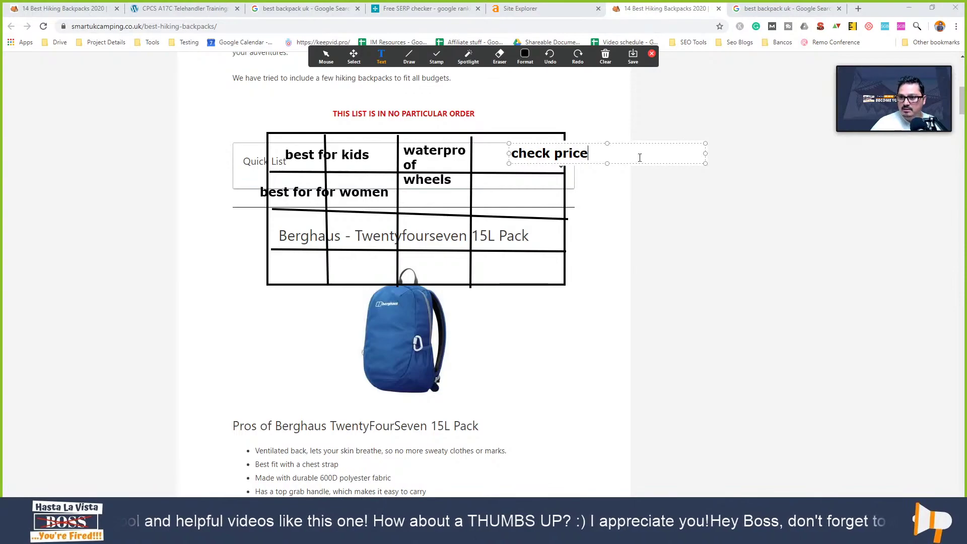
left_click_drag(705, 147, 549, 144)
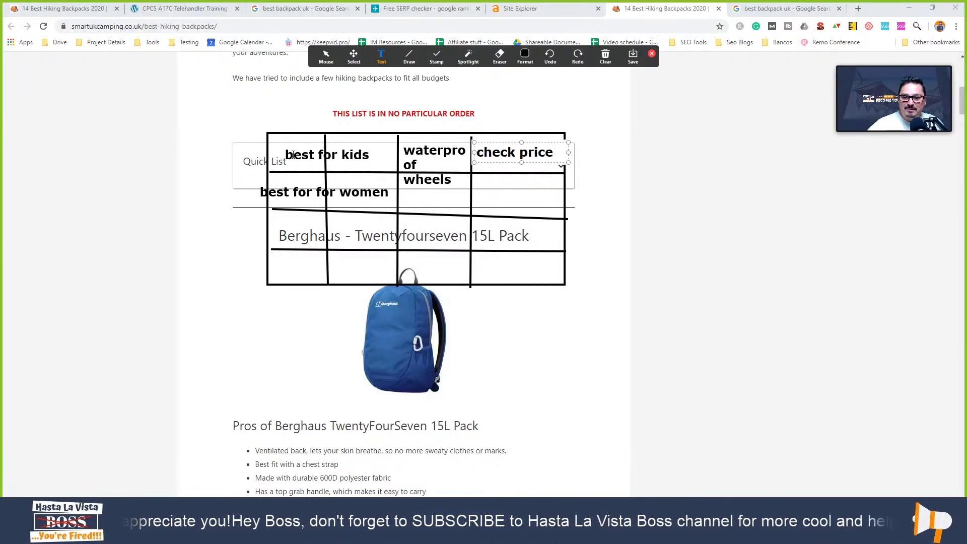
Add the text annotation "budget" in the third row of the drawn table, starting in its first column
left_click(285, 236)
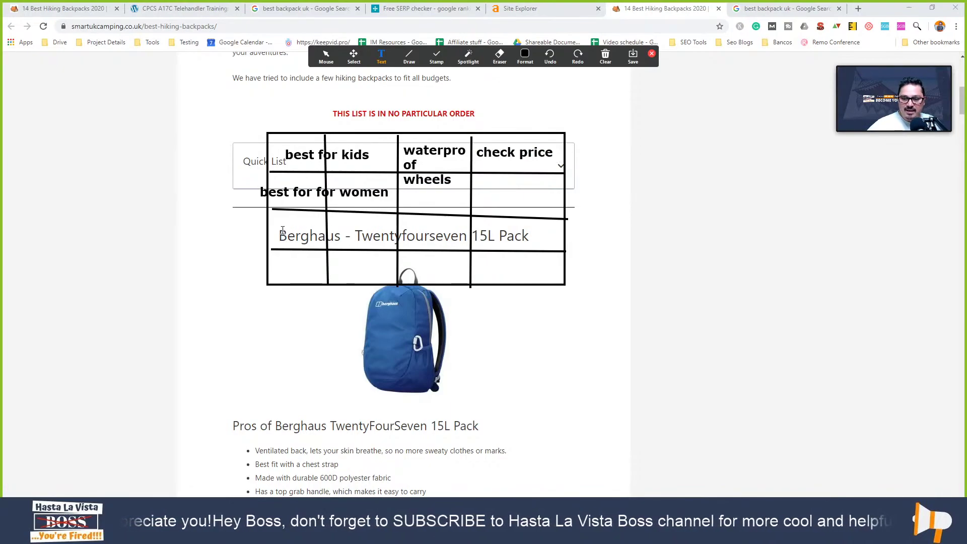
left_click(295, 231)
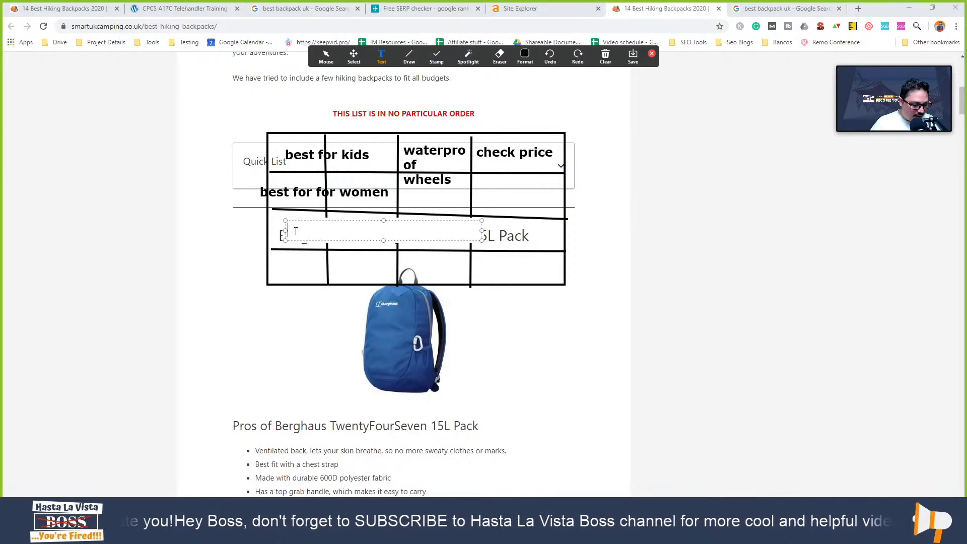
type("budget")
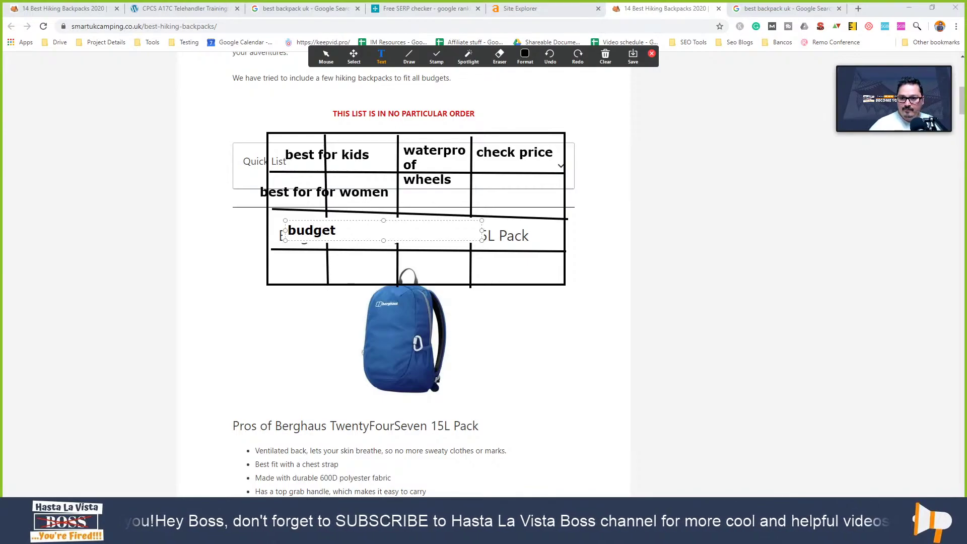
Add the text annotation "top pick" in the table's fourth row, shrinking its text box and shifting it toward the table's outer edge
left_click(299, 262)
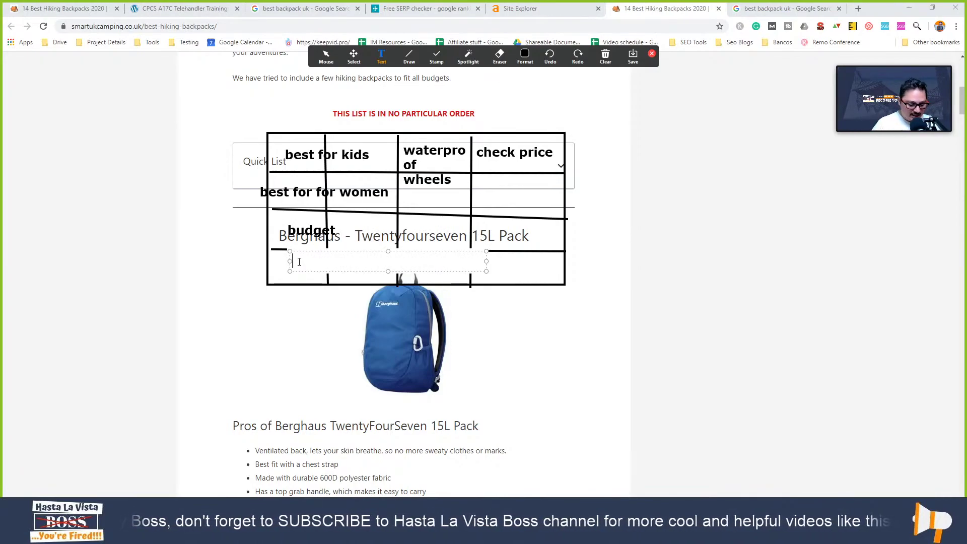
type("top")
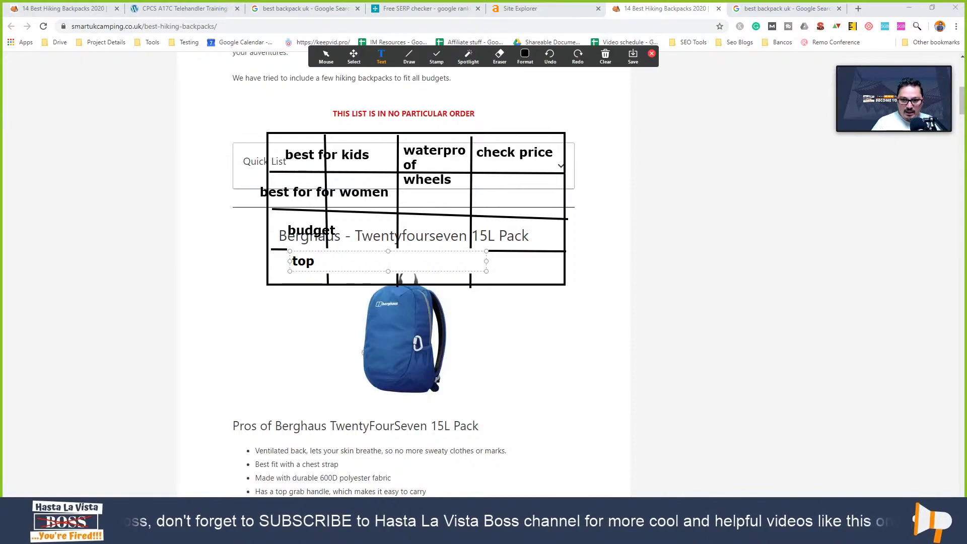
key("BackSpace")
key("BackSpace")
type("op pick")
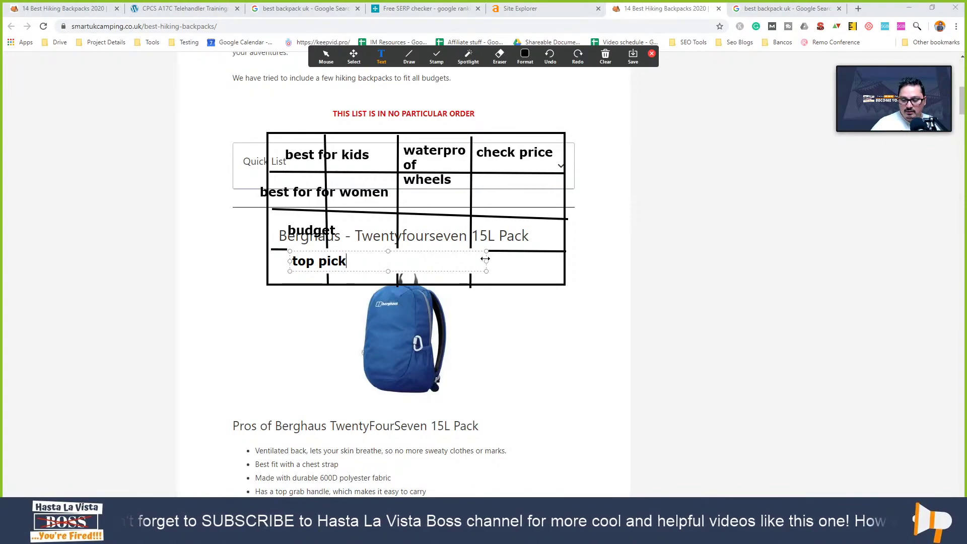
left_click_drag(485, 259, 346, 250)
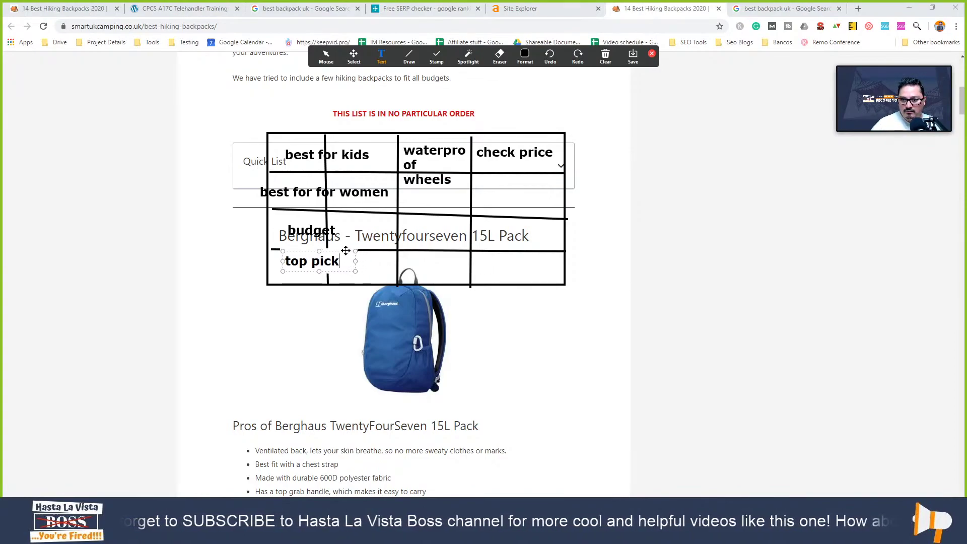
Add the text annotation "bets price" below "top pick" and move it up onto the table's lower border
left_click(301, 298)
left_click(302, 299)
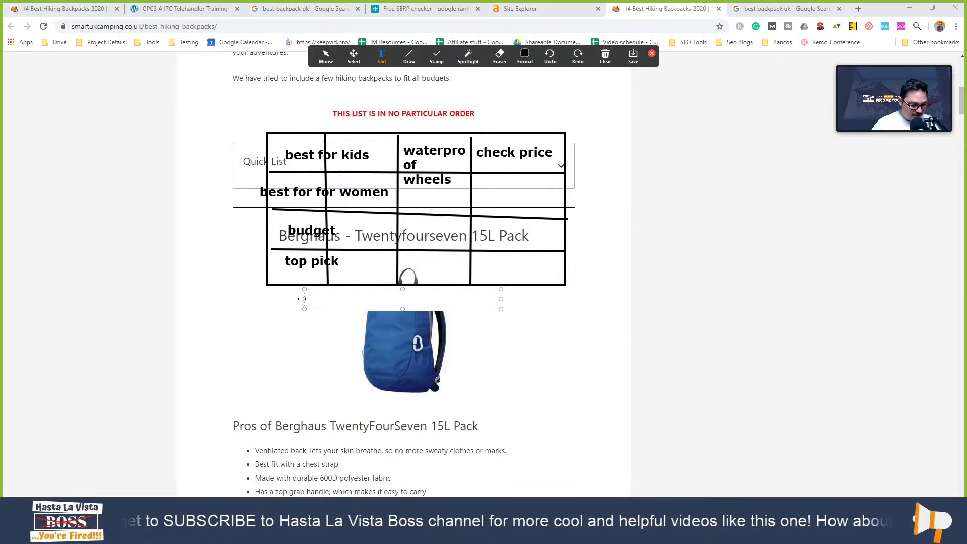
type("bets opt")
key("BackSpace")
key("BackSpace")
key("BackSpace")
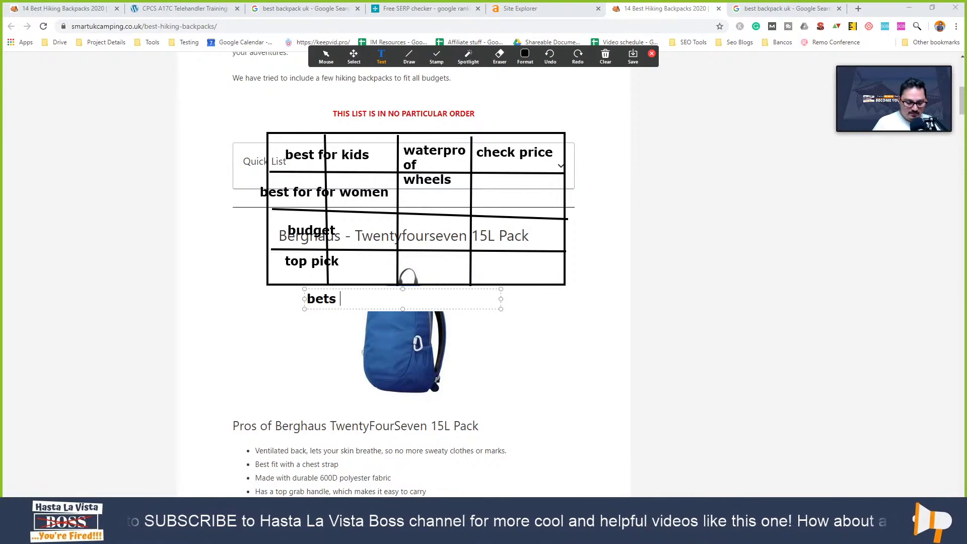
type("price")
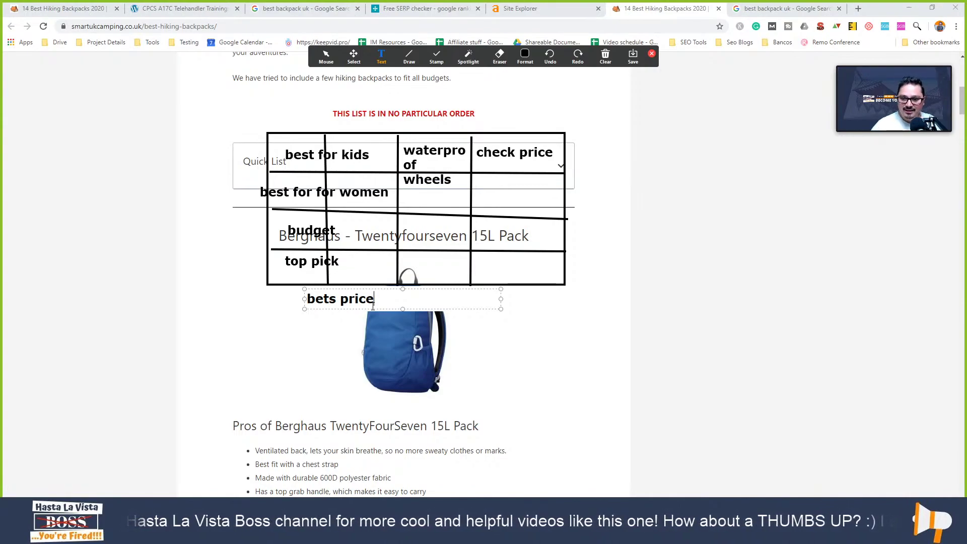
left_click_drag(477, 289, 476, 272)
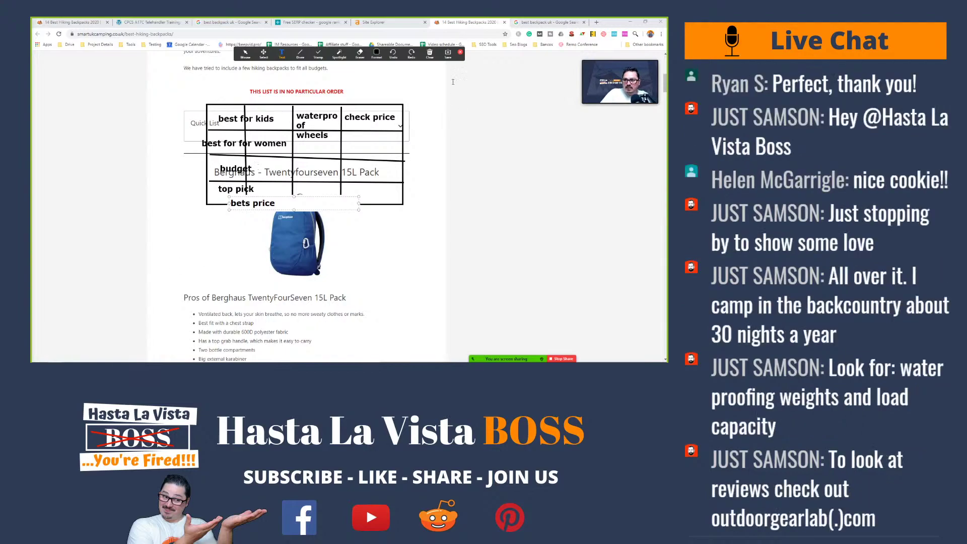
Remove the drawn table and all its text annotations from the article by closing the annotation tools
left_click(378, 36)
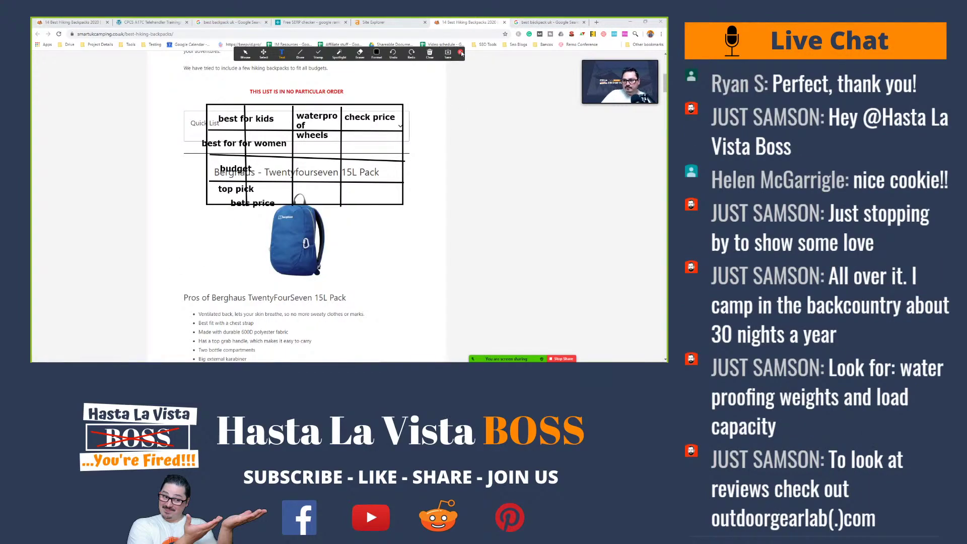
left_click(459, 54)
left_click(449, 68)
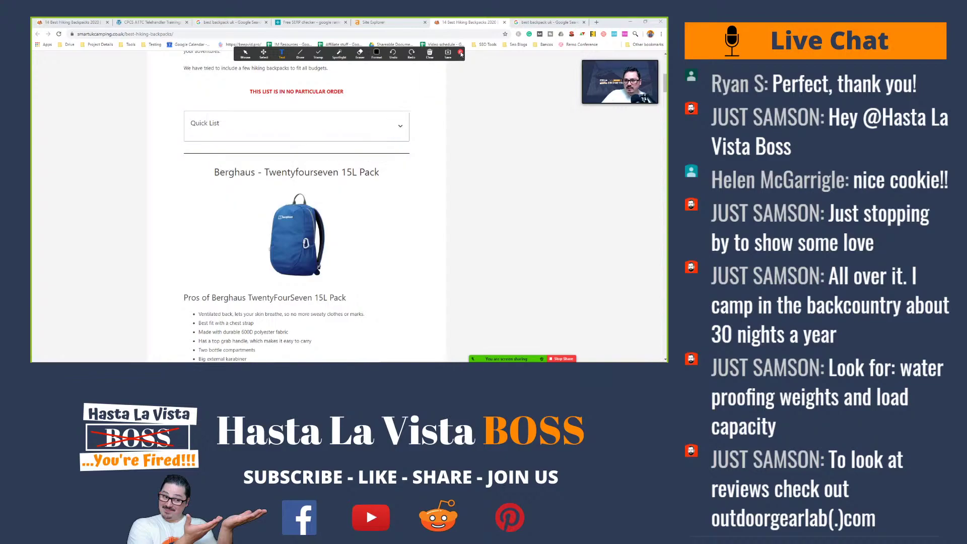
Open outdoorgearlab.com in place of the second "best backpack uk" results page and skim its homepage from reviews to how-to articles
left_click(523, 22)
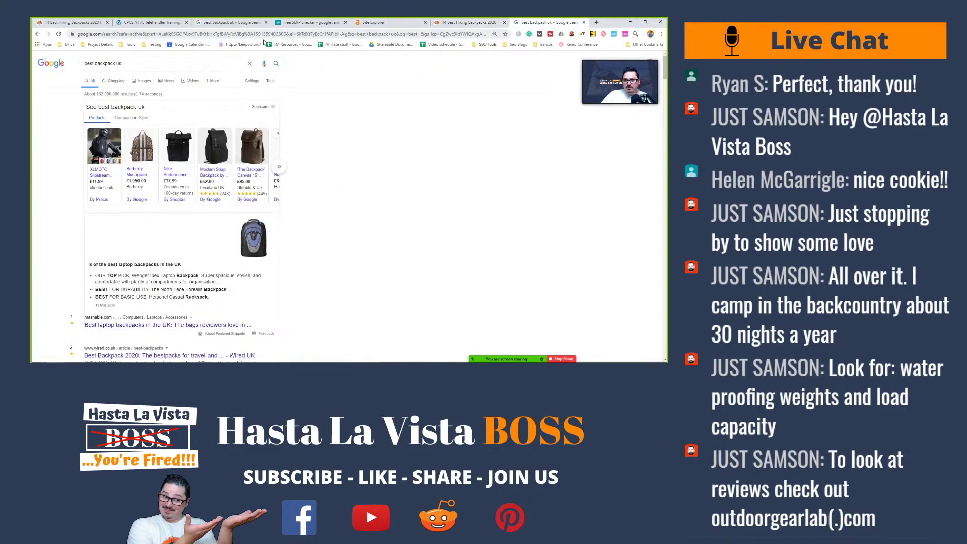
left_click(262, 34)
type("out")
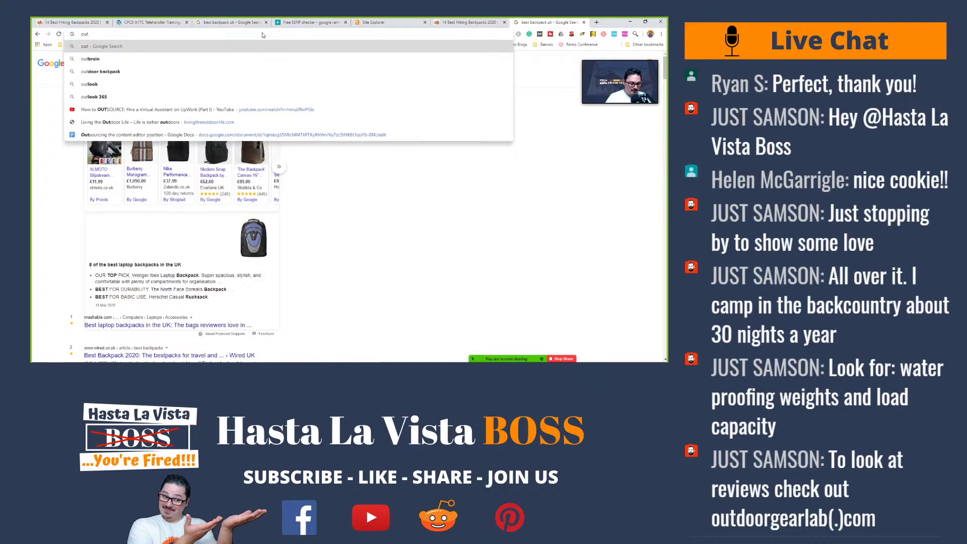
type("door")
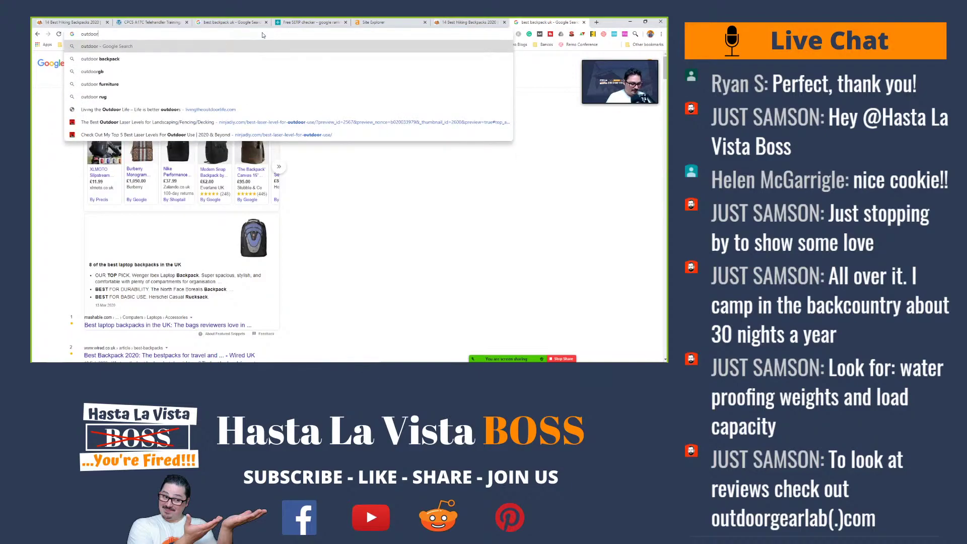
type("gearlab.com")
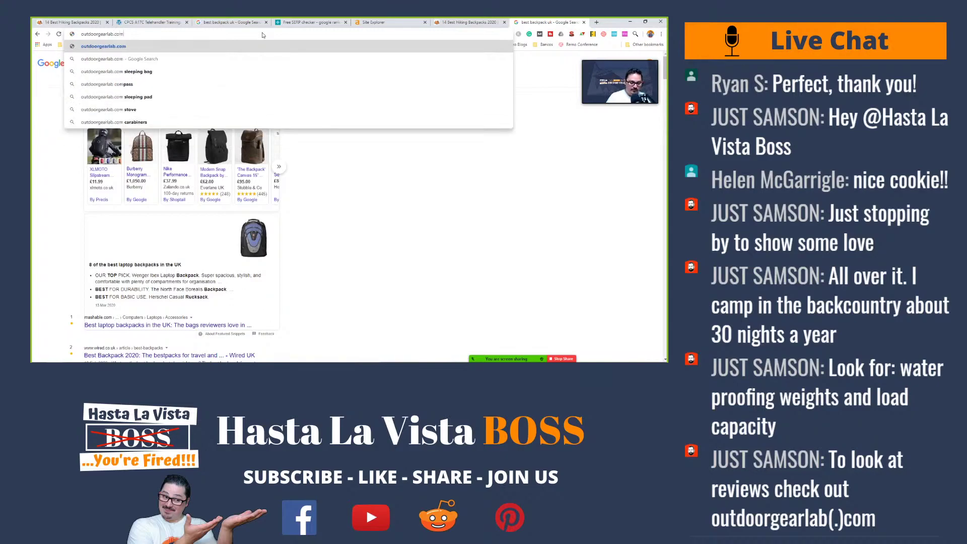
key("Return")
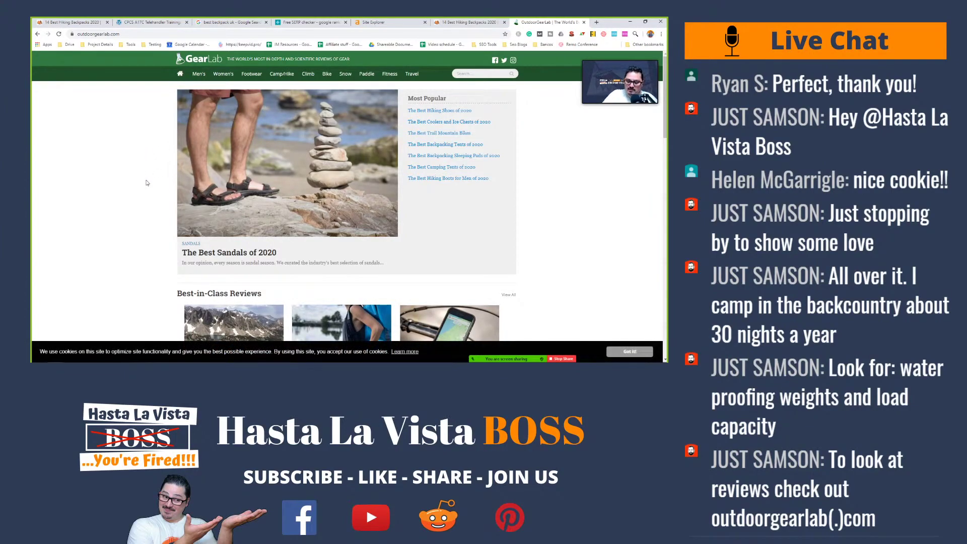
scroll(147, 183, "down", 5)
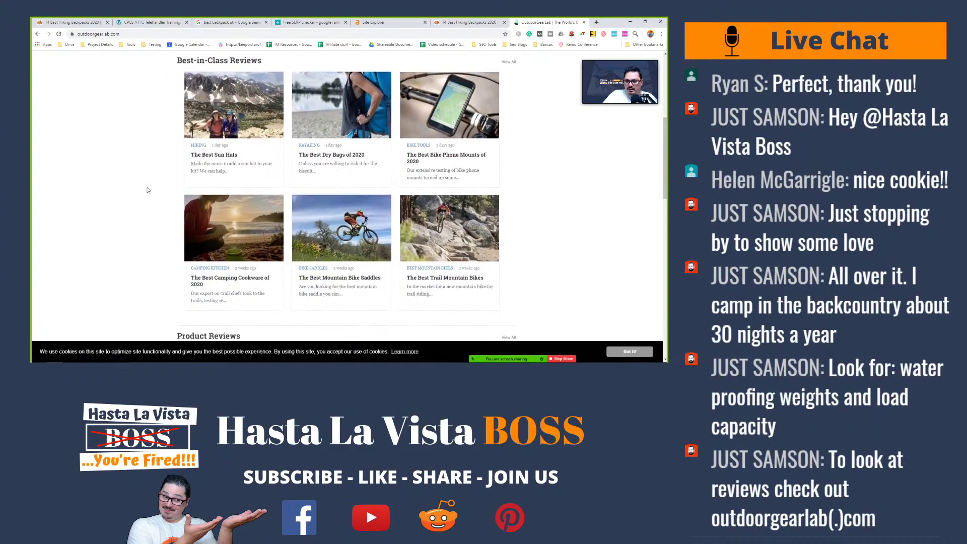
scroll(148, 190, "down", 3)
scroll(148, 190, "down", 8)
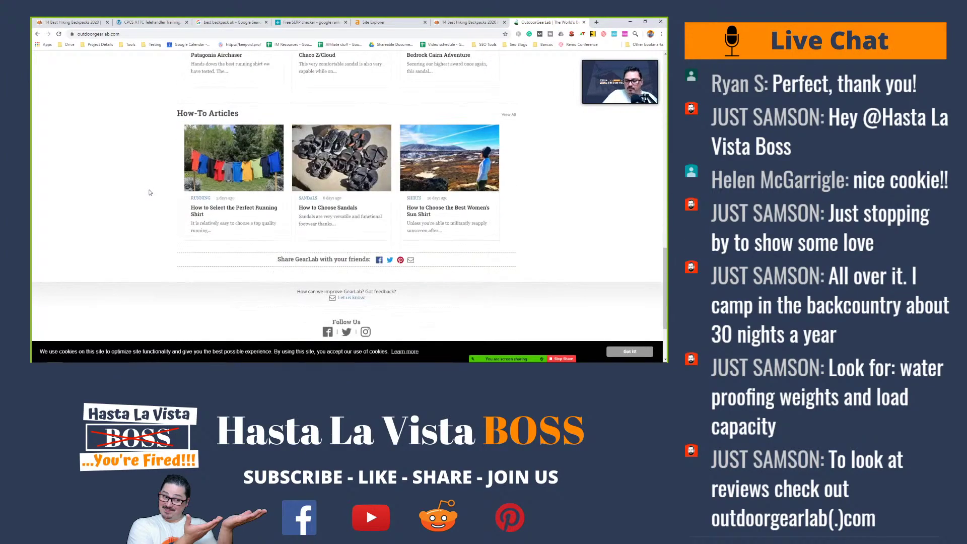
scroll(150, 193, "up", 3)
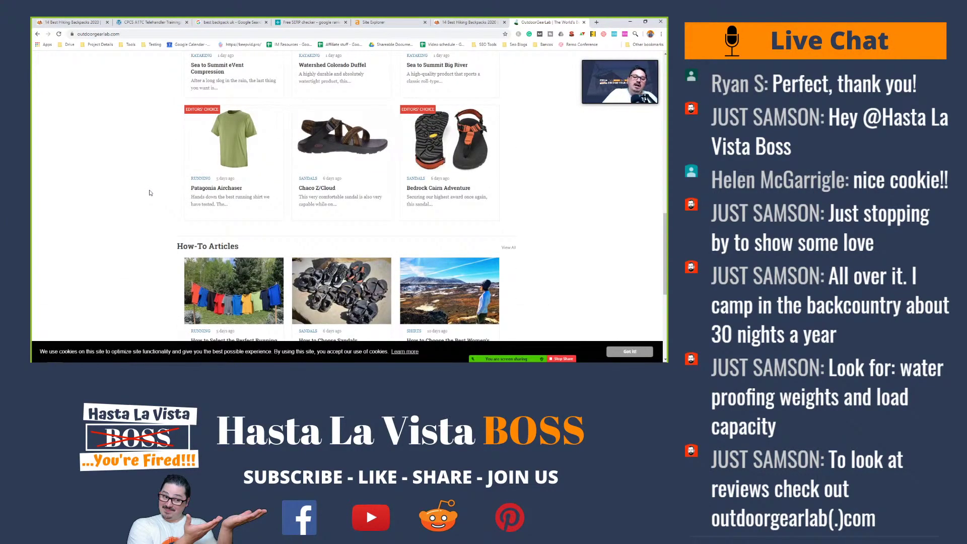
scroll(150, 193, "up", 10)
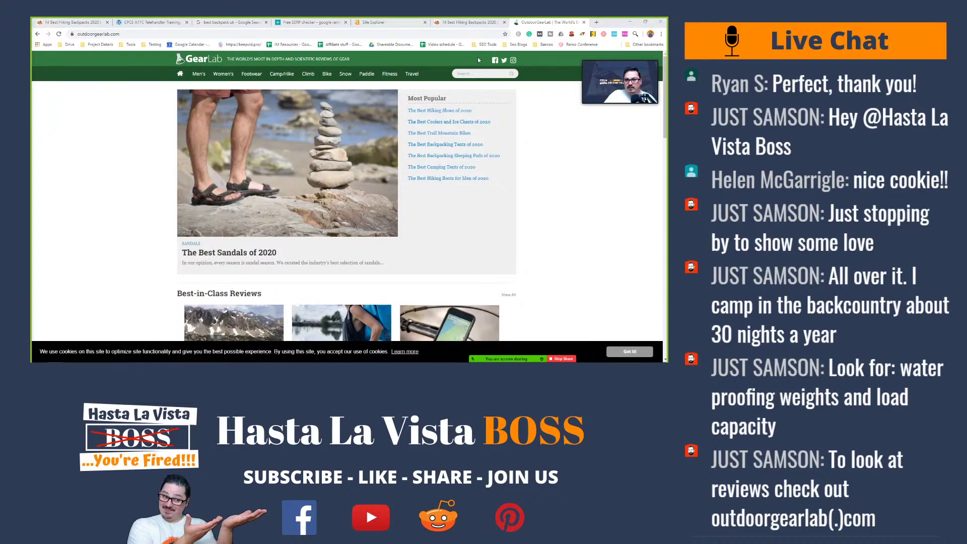
Search Google in a new tab for "water proofing weights and load capacity" and accept the suggested spelling "waterproofing"
left_click(597, 22)
type("google.com")
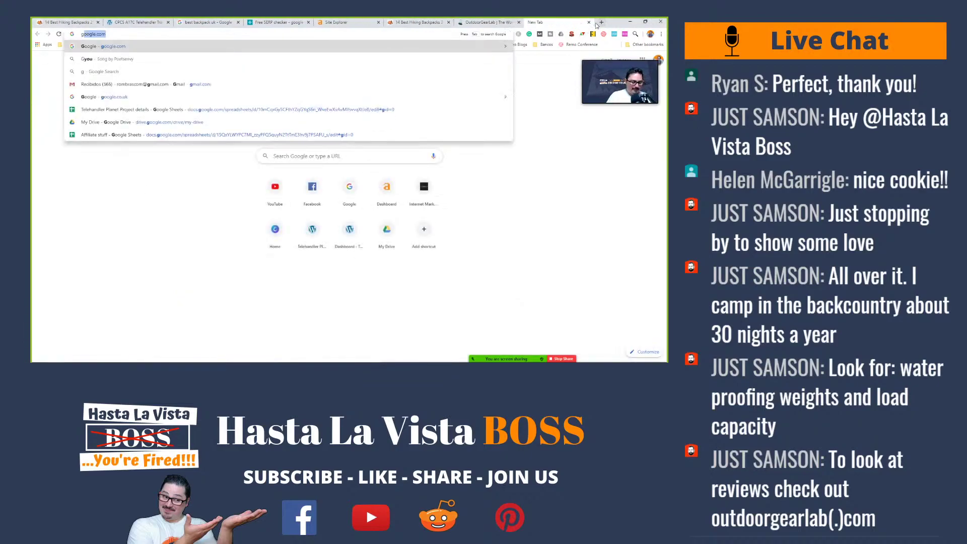
key("Return")
type("water proofing weights and load capacity")
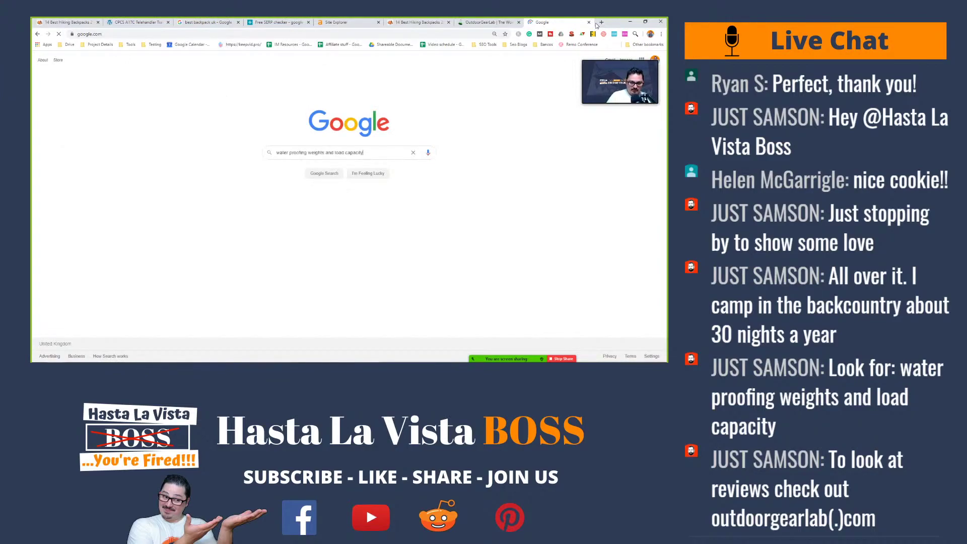
key("Return")
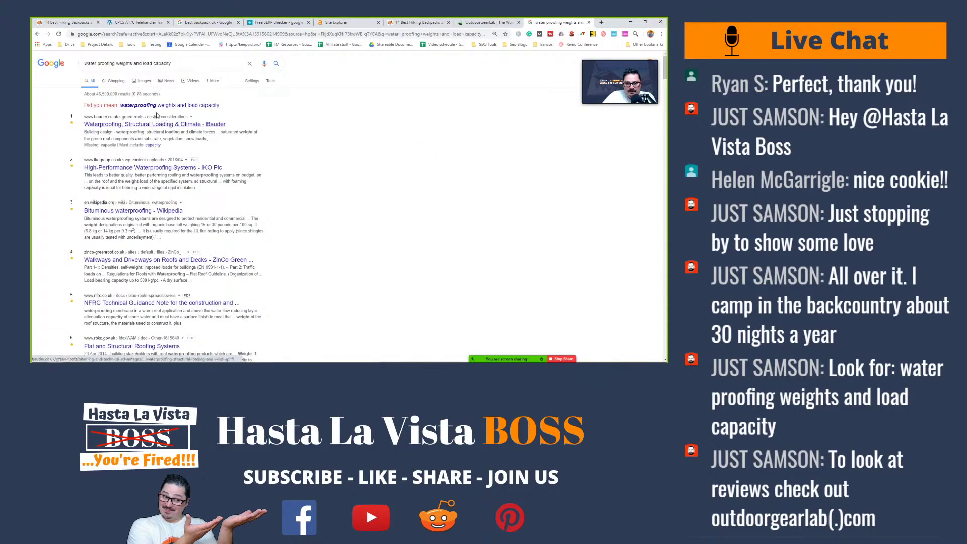
left_click(162, 105)
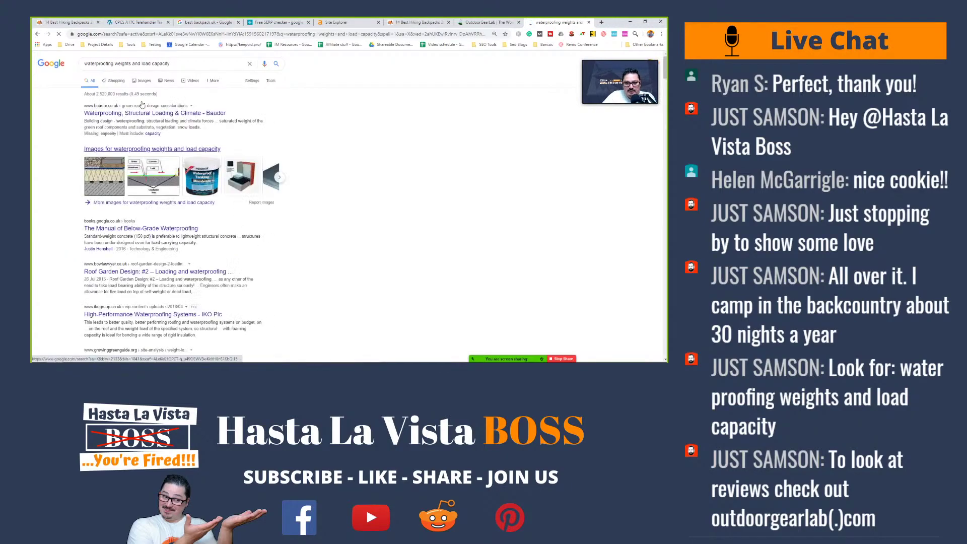
Check the Bauder result on waterproofing, structural loading and climate, and return to the first "14 Best Hiking Backpacks 2020" page
left_click(137, 115)
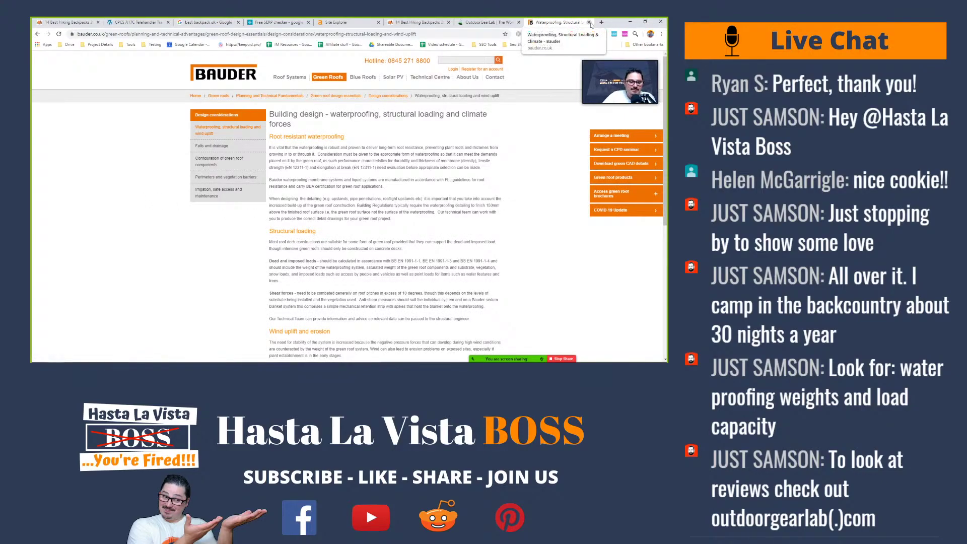
left_click(588, 22)
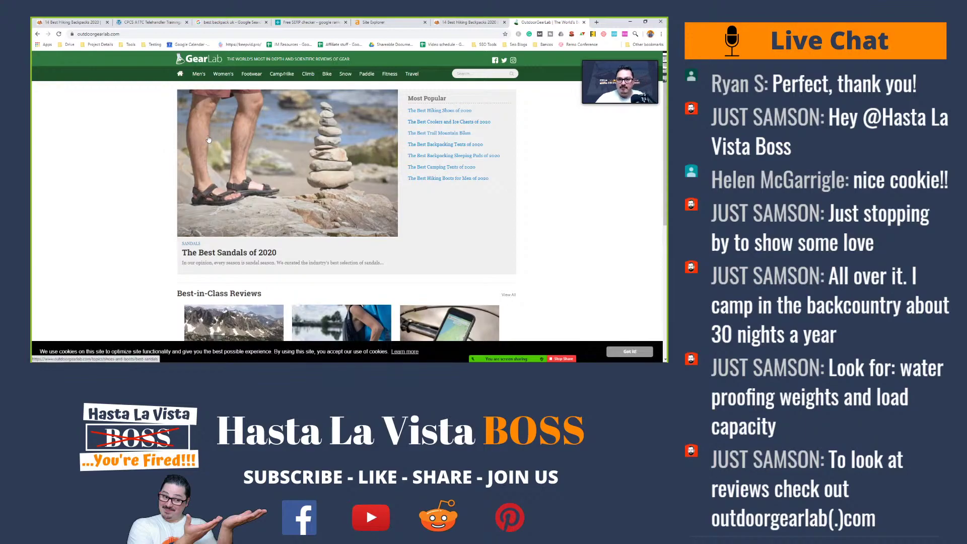
key("ctrl+1")
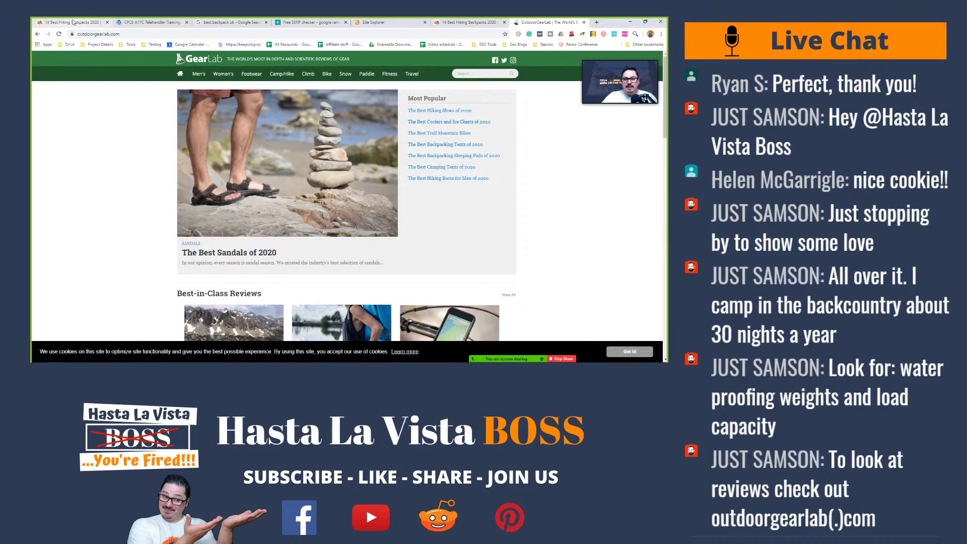